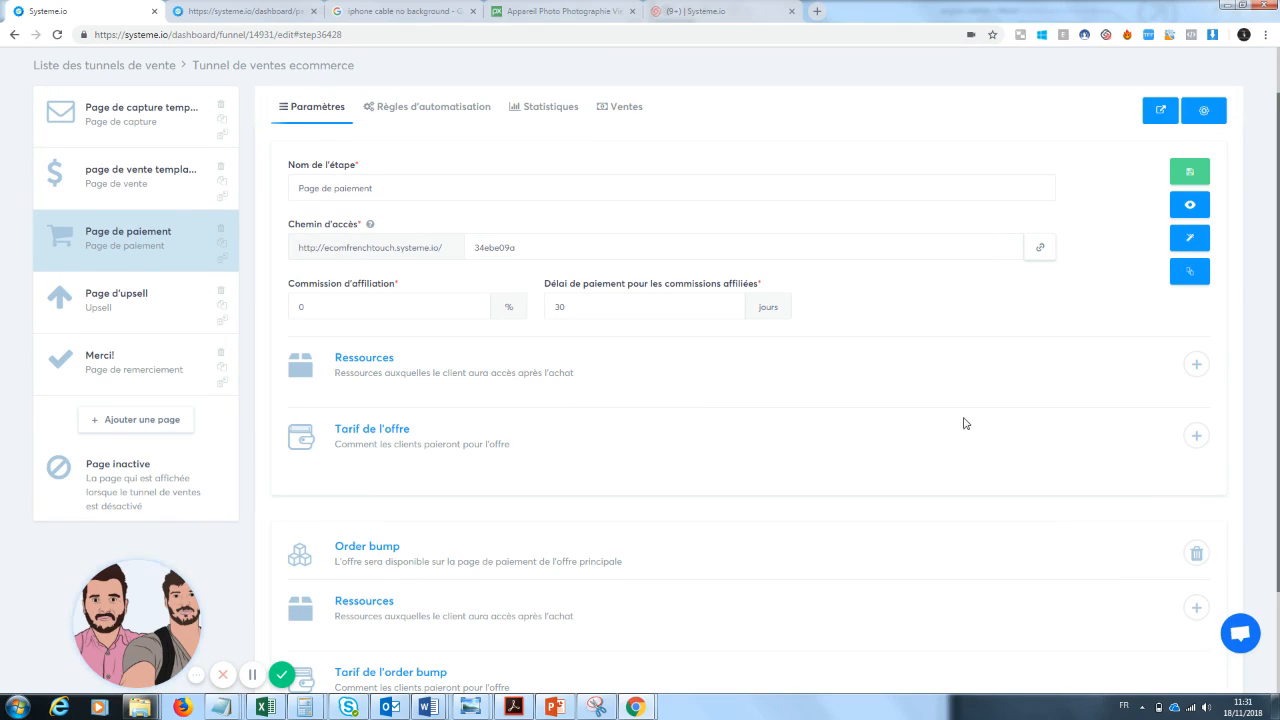
Add a Produit physique resource to the main offer of the payment page and choose the Zoom téléphone product.
left_click(1197, 364)
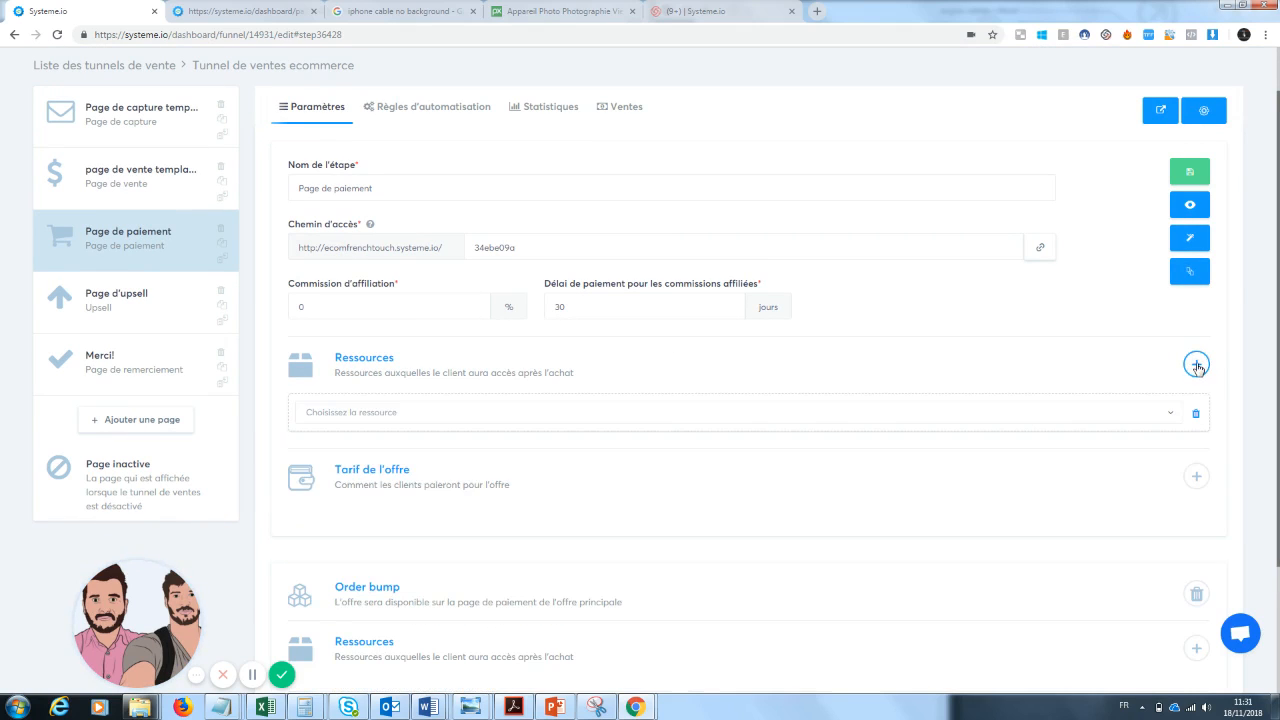
left_click(625, 412)
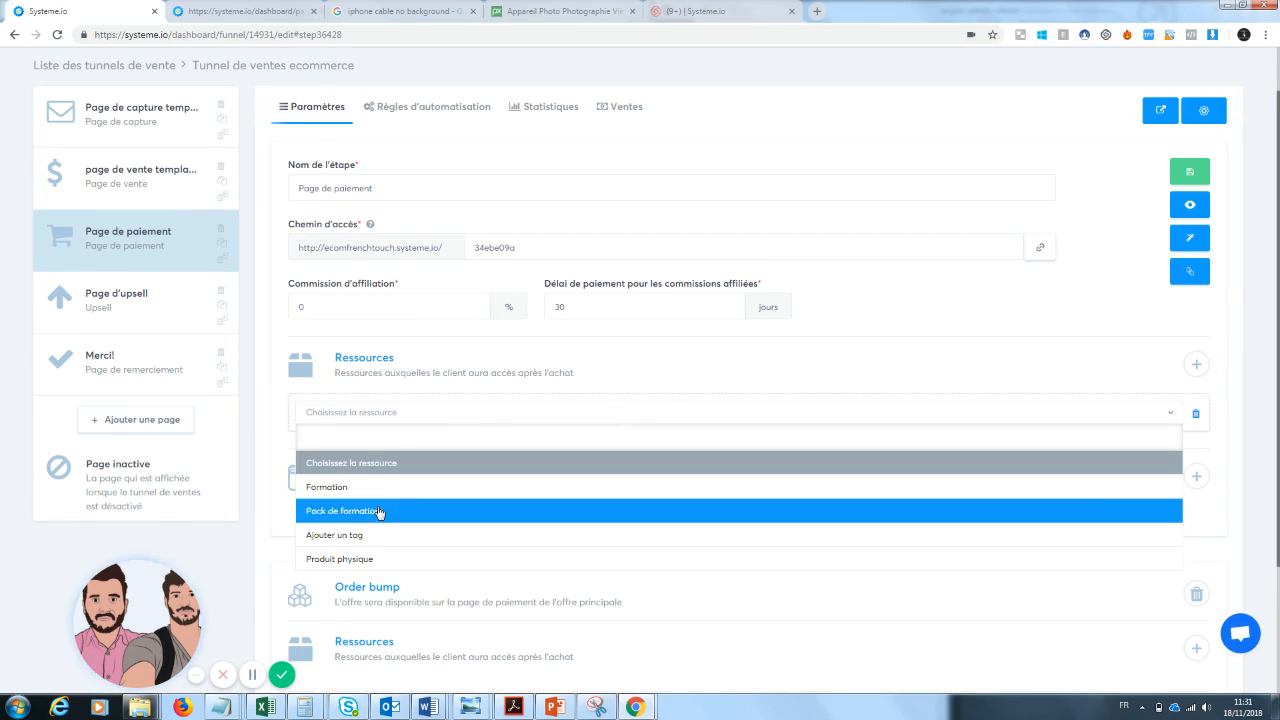
left_click(369, 555)
left_click(413, 455)
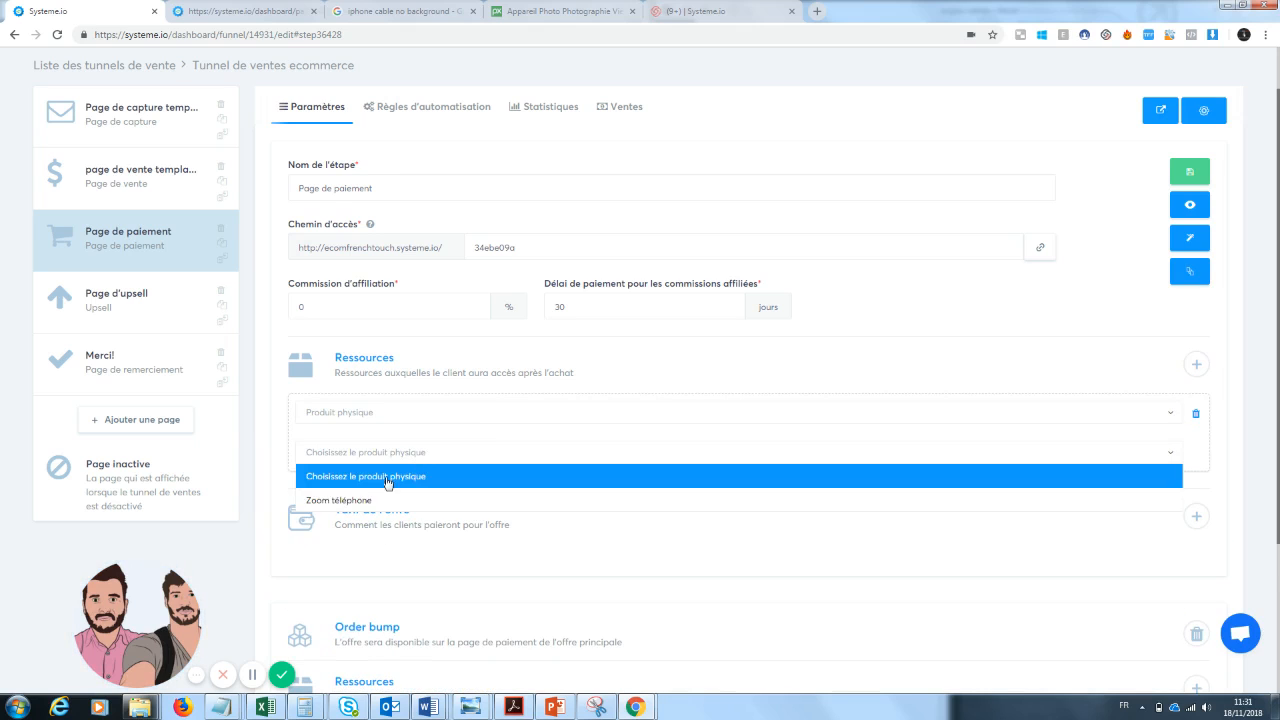
left_click(377, 503)
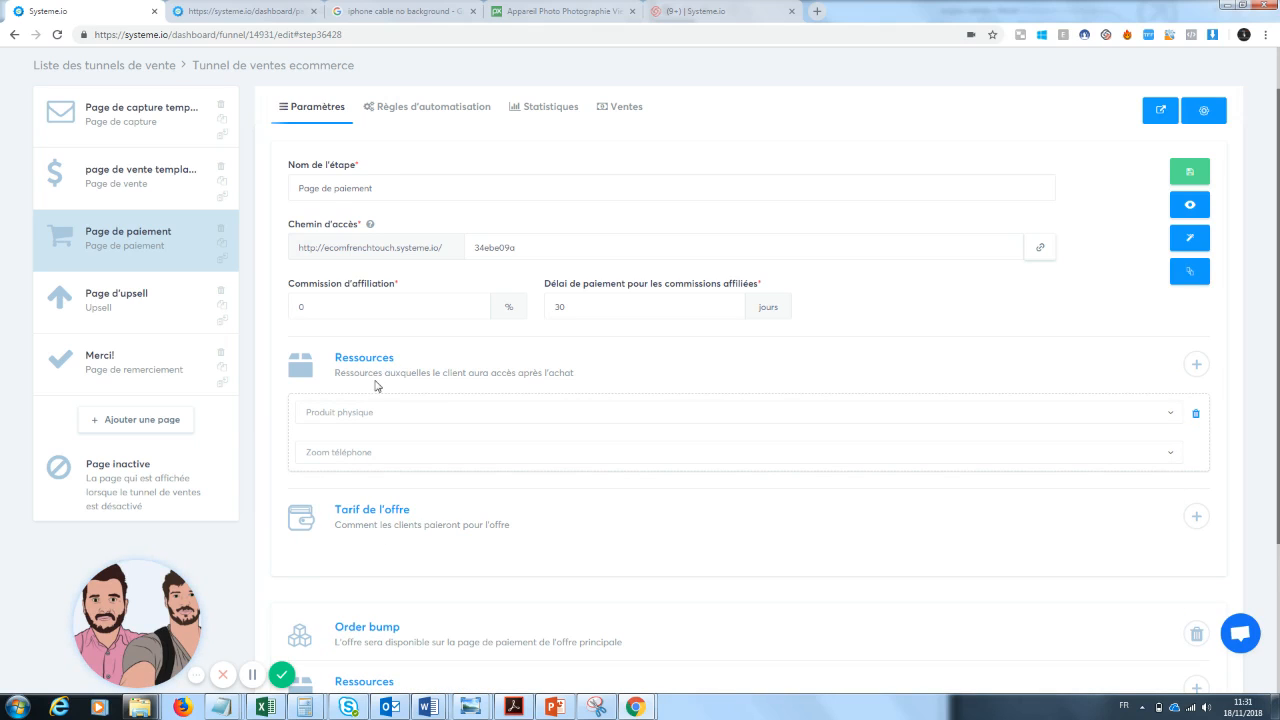
Start a new price for the main offer, entering "zoom téléphone" as offer name, product name and transaction description.
scroll(1256, 161, "up", 1)
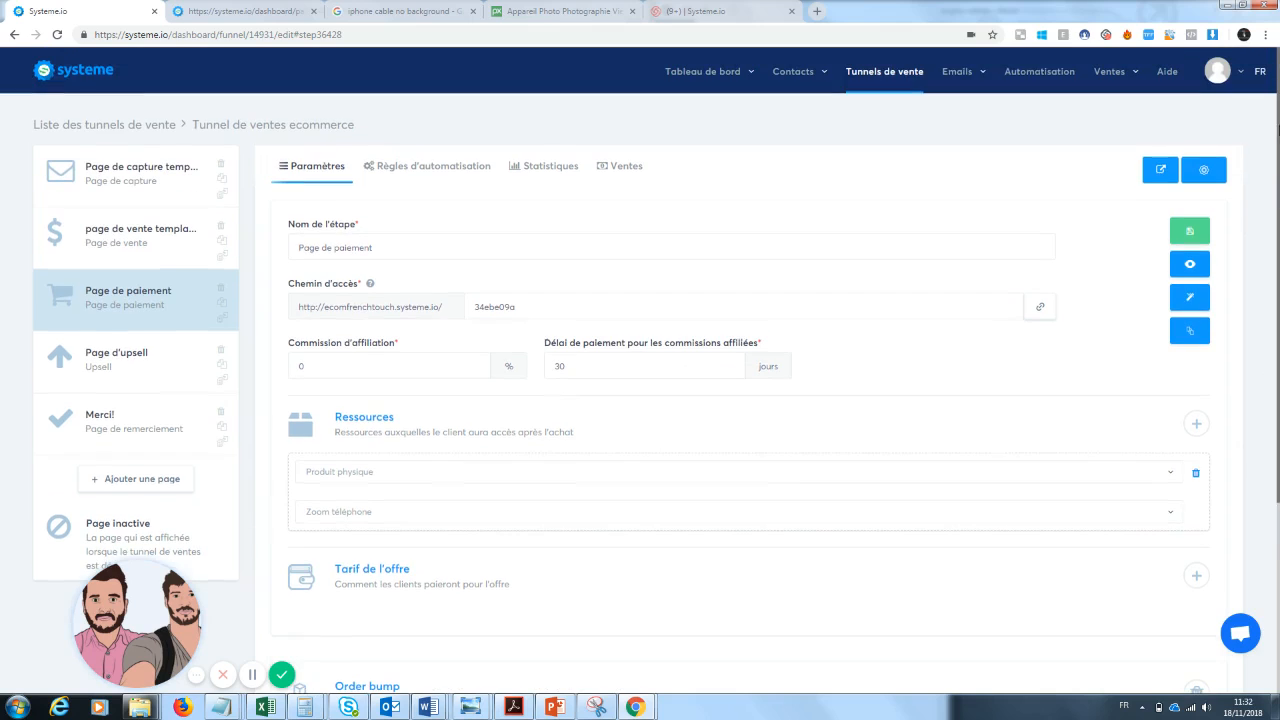
mouse_move(1106, 86)
scroll(1268, 400, "down", 2)
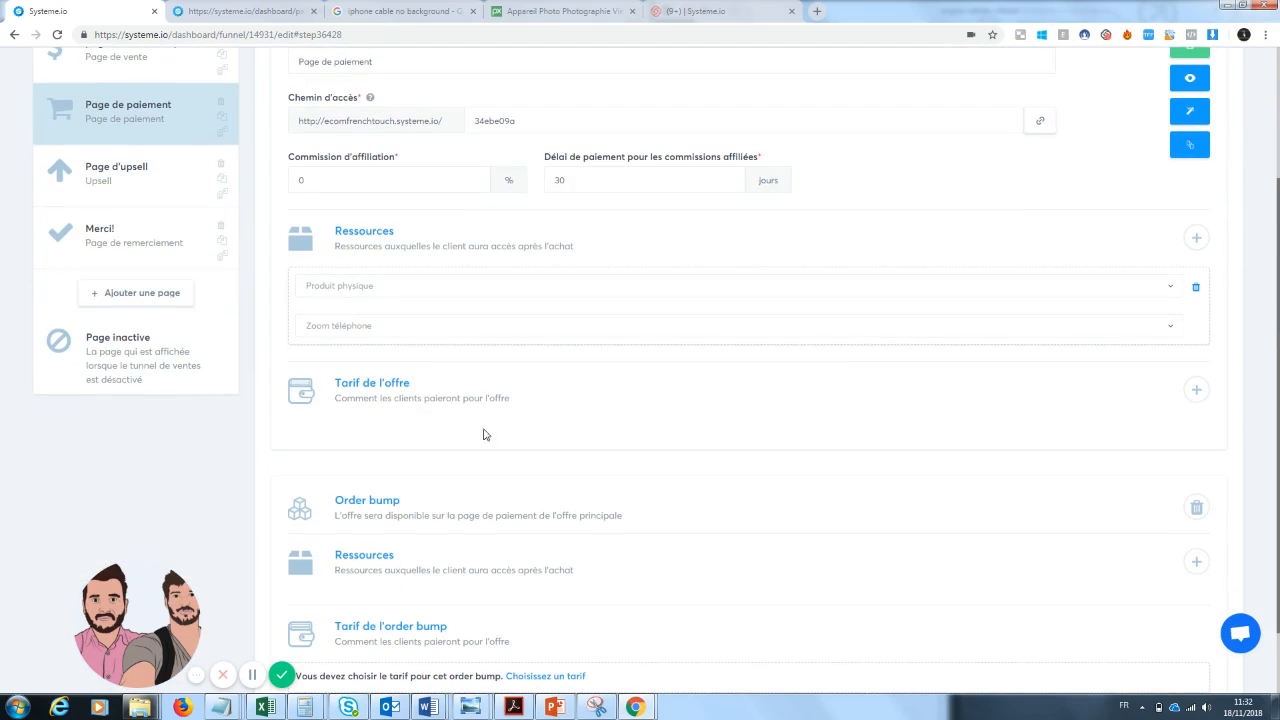
left_click(1196, 389)
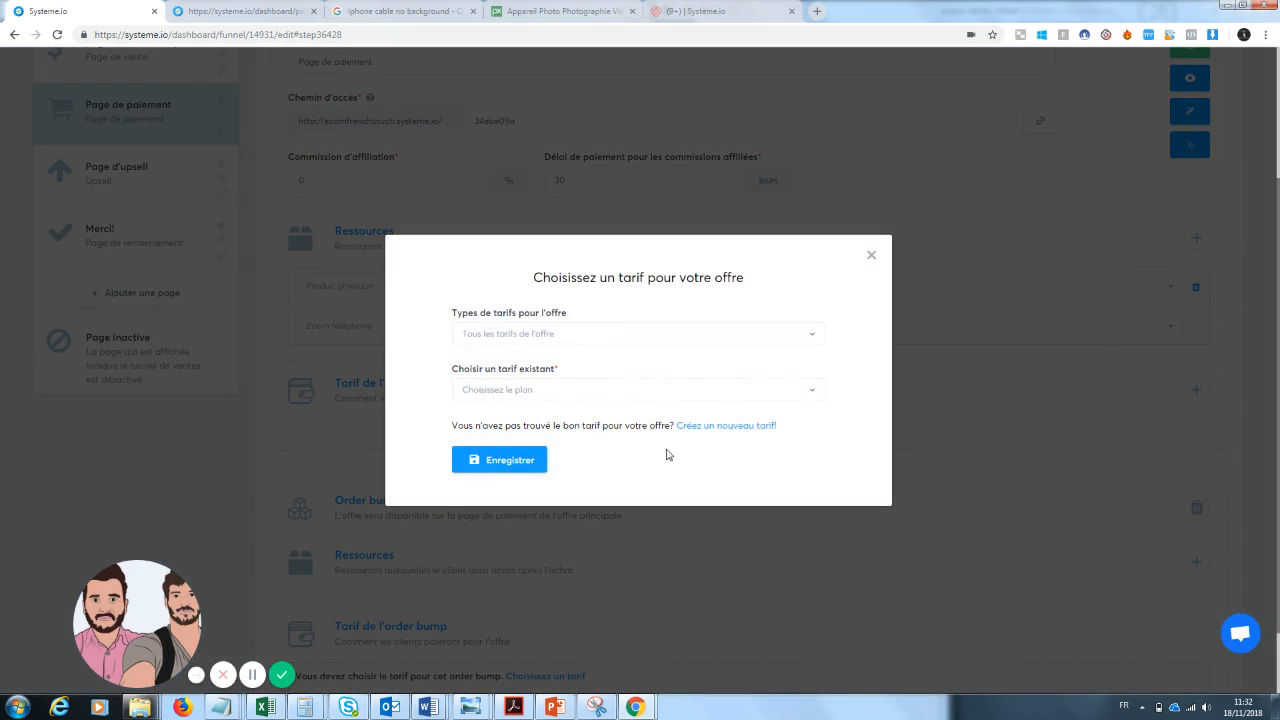
left_click(729, 435)
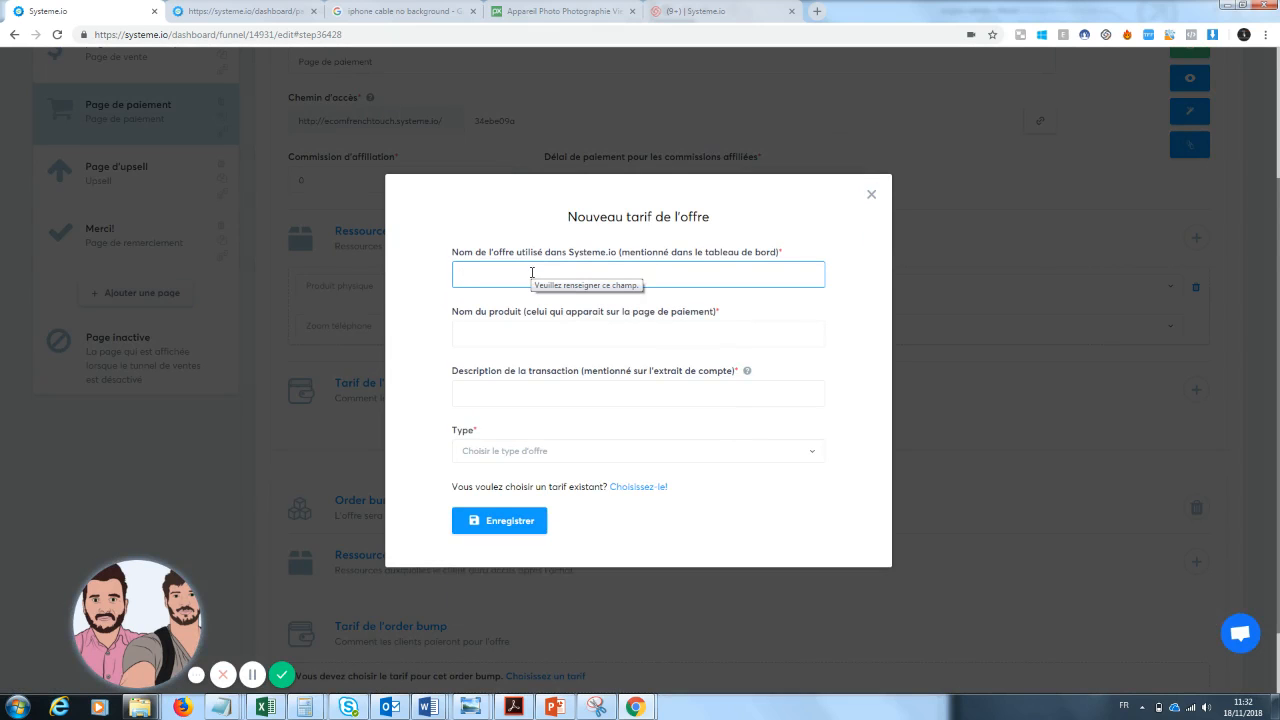
type("zoom télép")
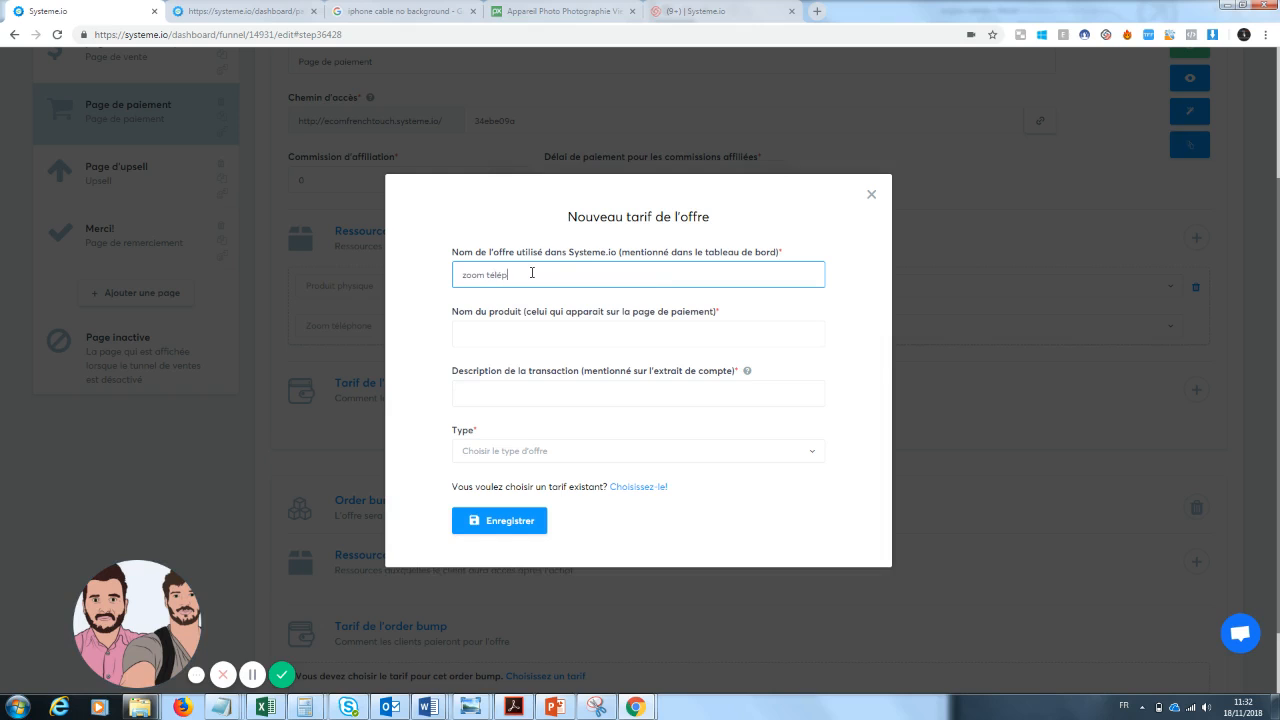
type("hone")
key("Tab")
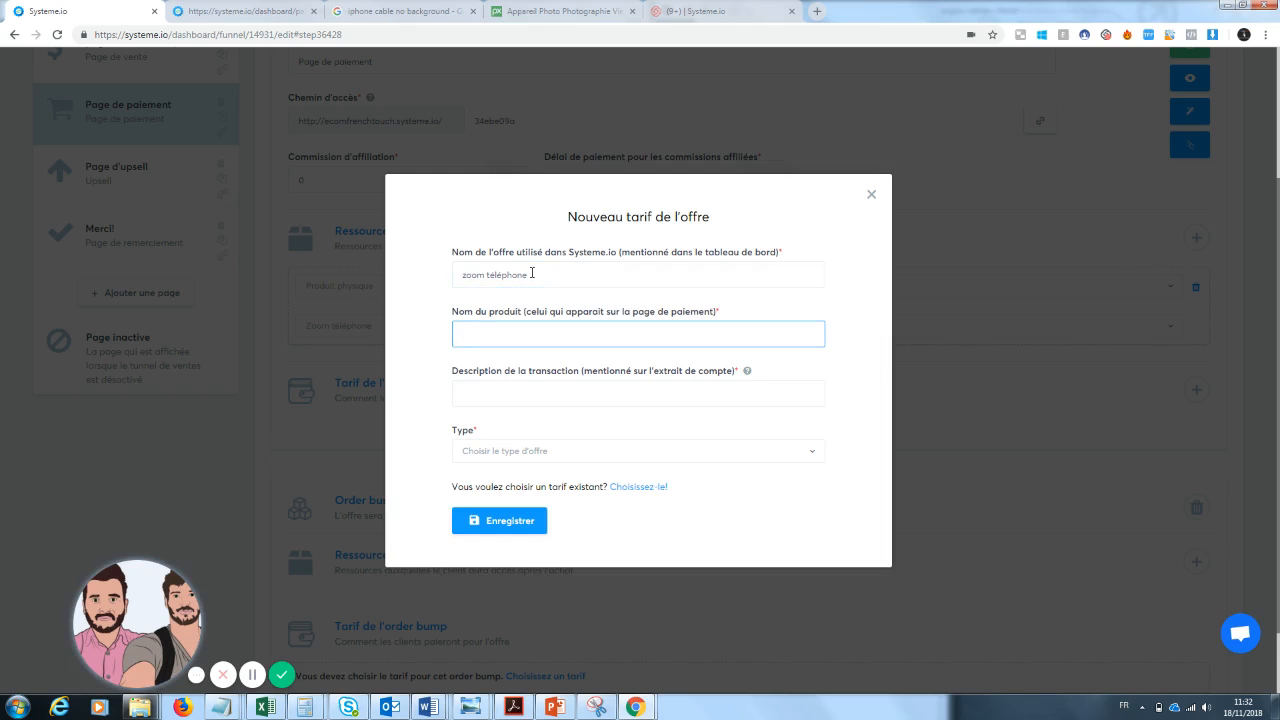
type("zoom téléphone")
key("Tab")
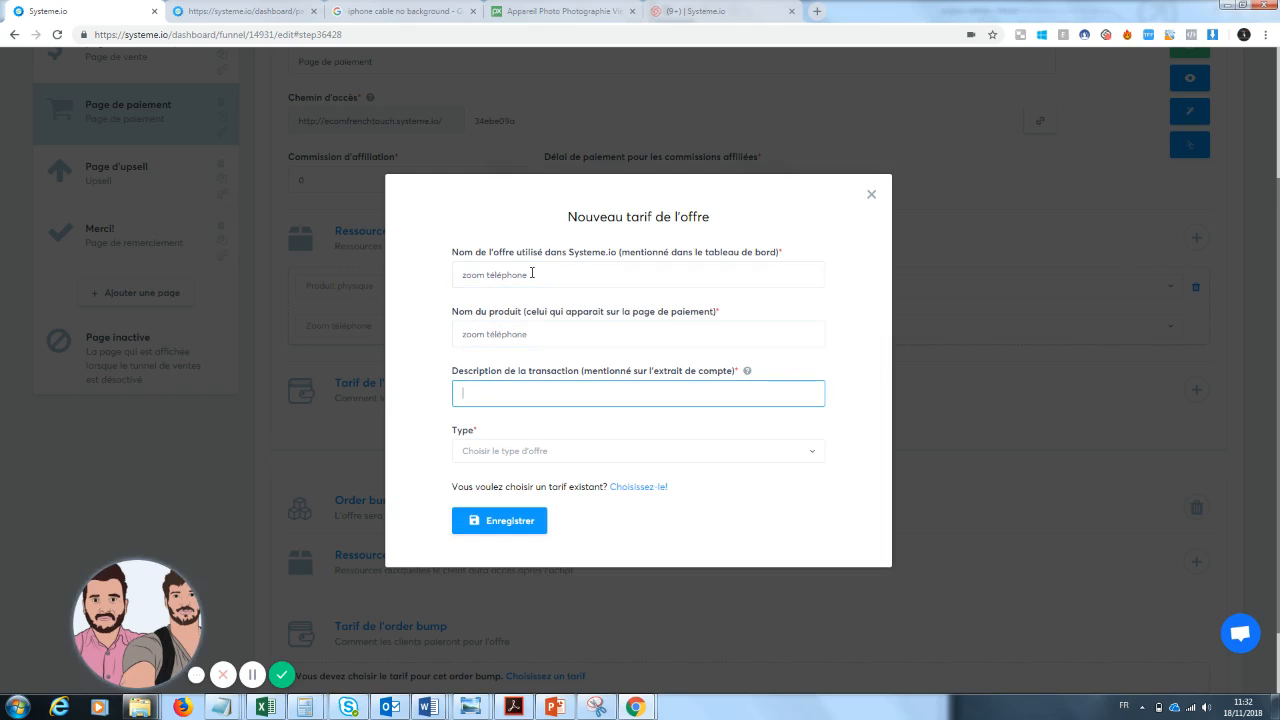
type("zoom téléphone")
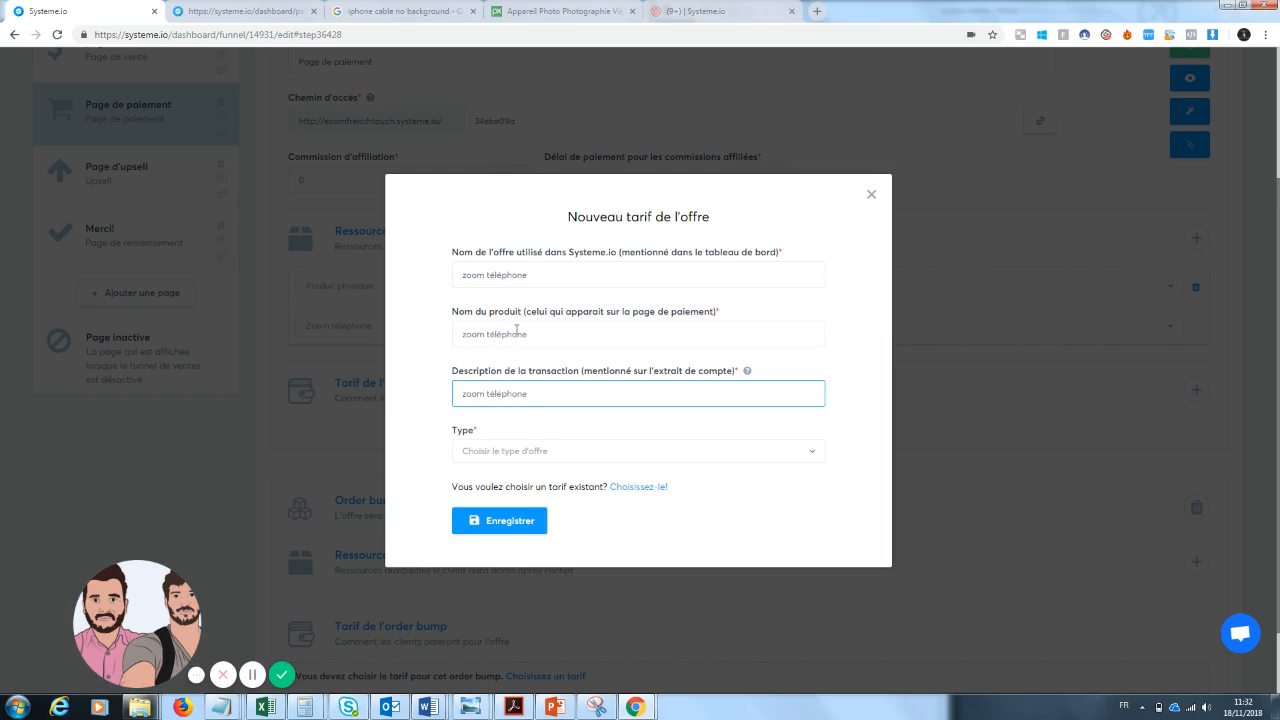
Change the product name shown on the payment page to "zoom'Pro".
left_click_drag(544, 335, 486, 337)
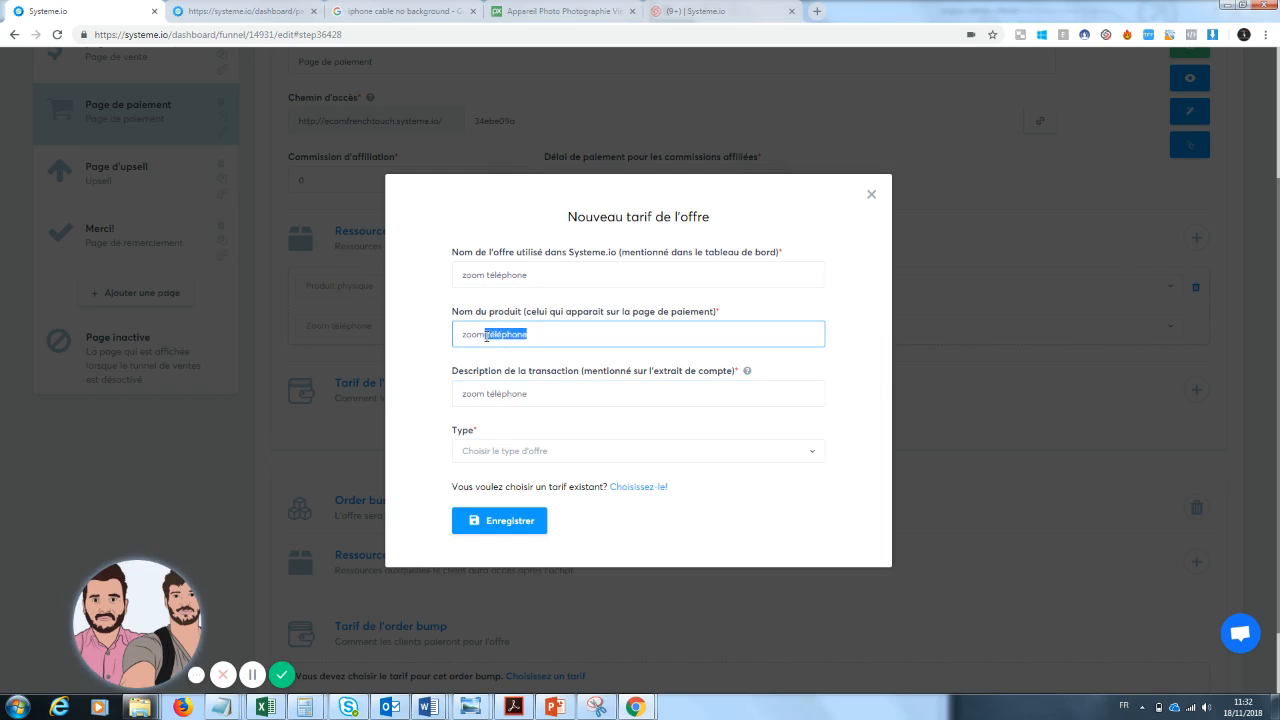
key("BackSpace")
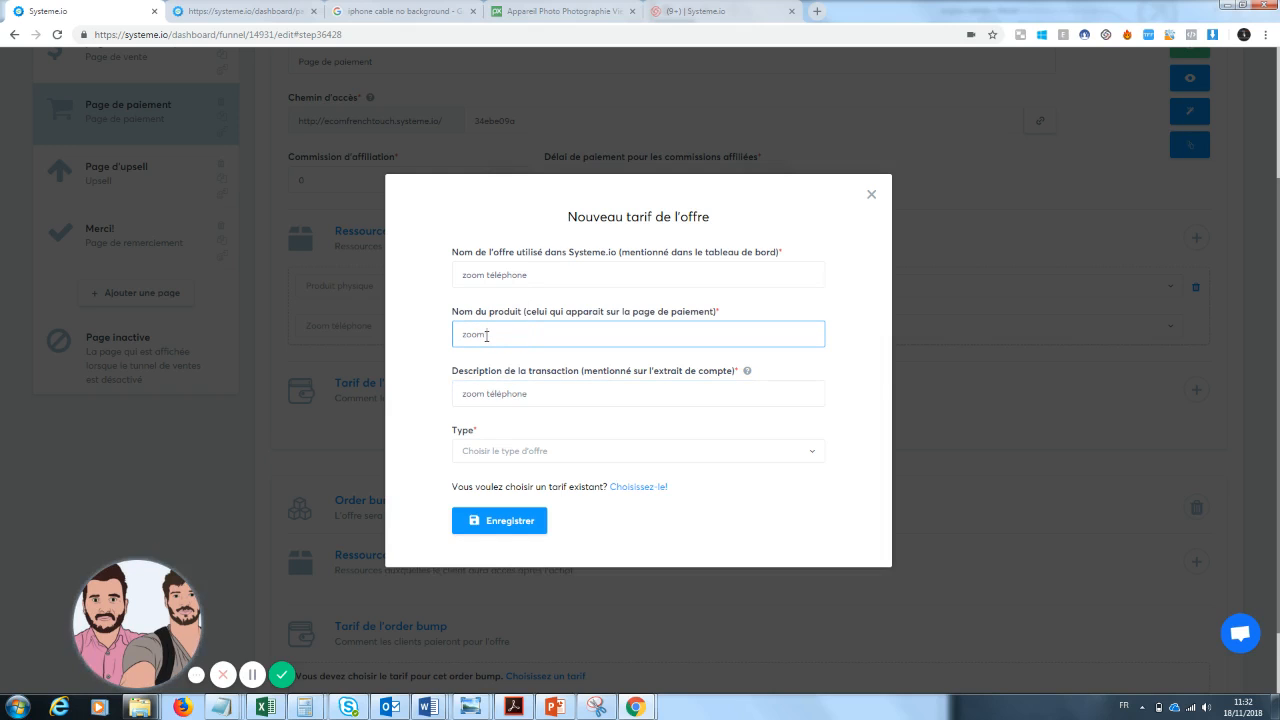
type("Pro")
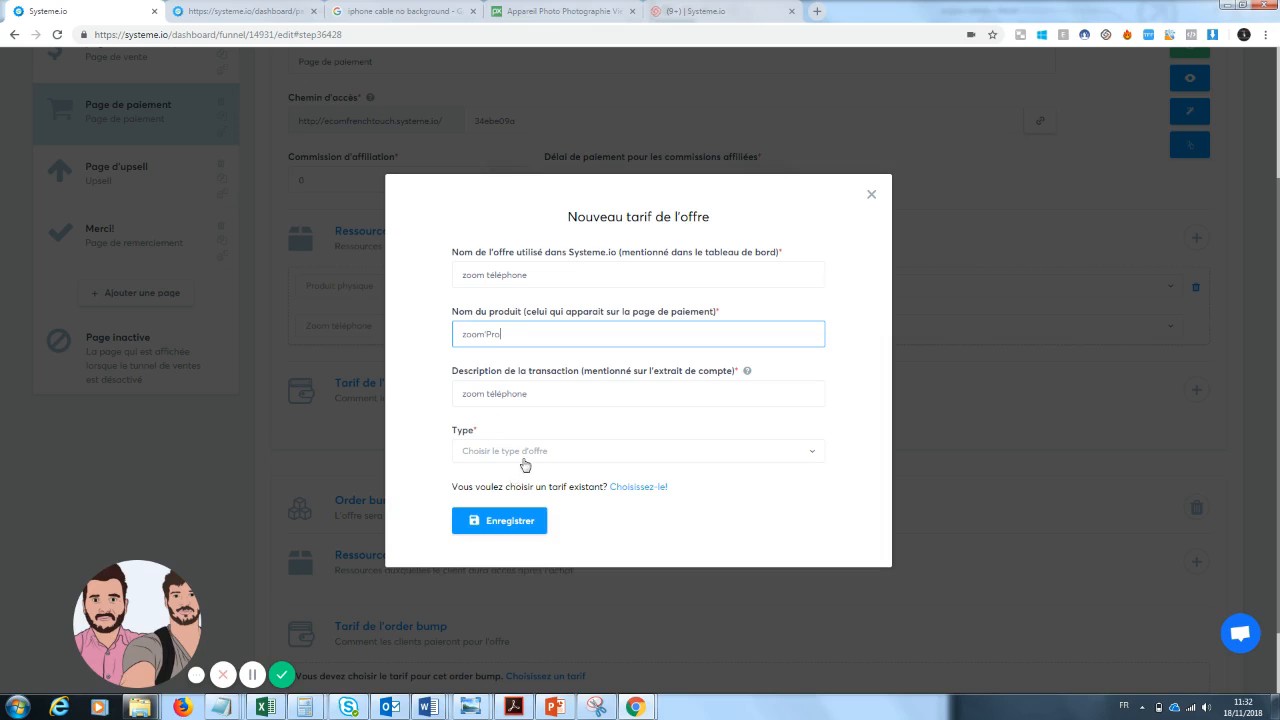
Set the price type to Paiement unique with an amount of 19.99 € and try to save the offer price.
left_click(524, 458)
left_click(473, 498)
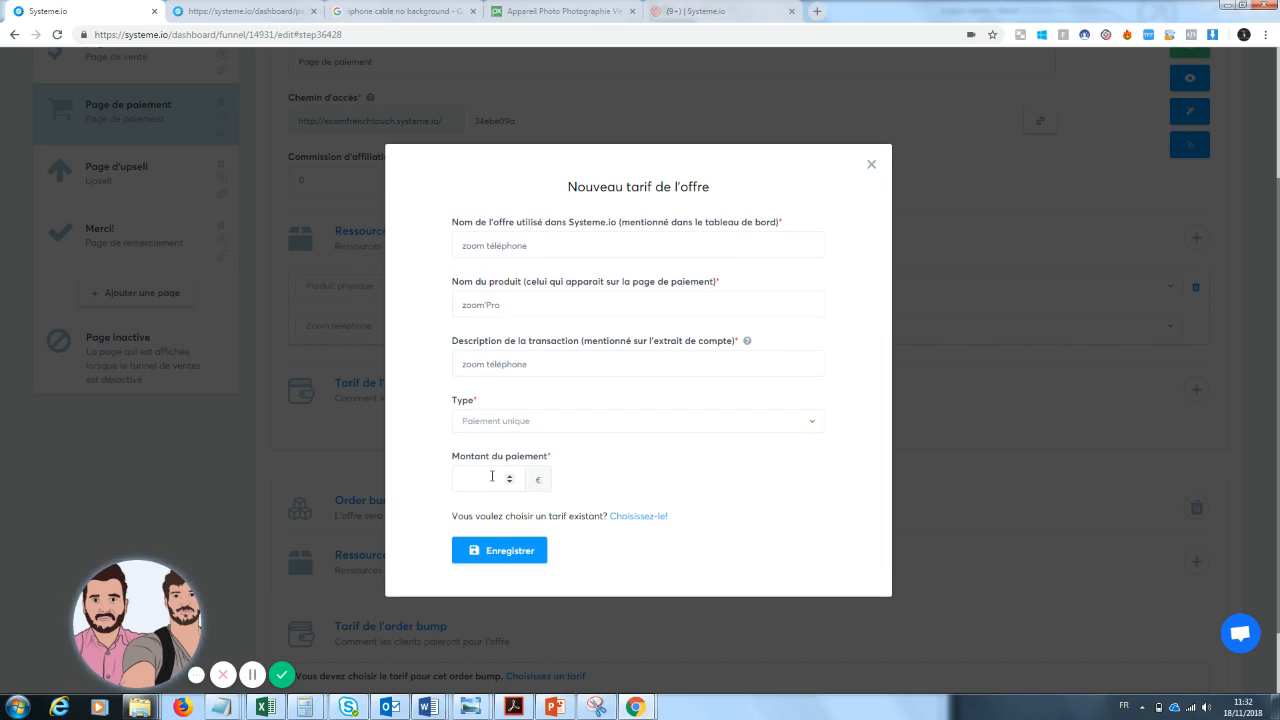
left_click(491, 476)
type("20")
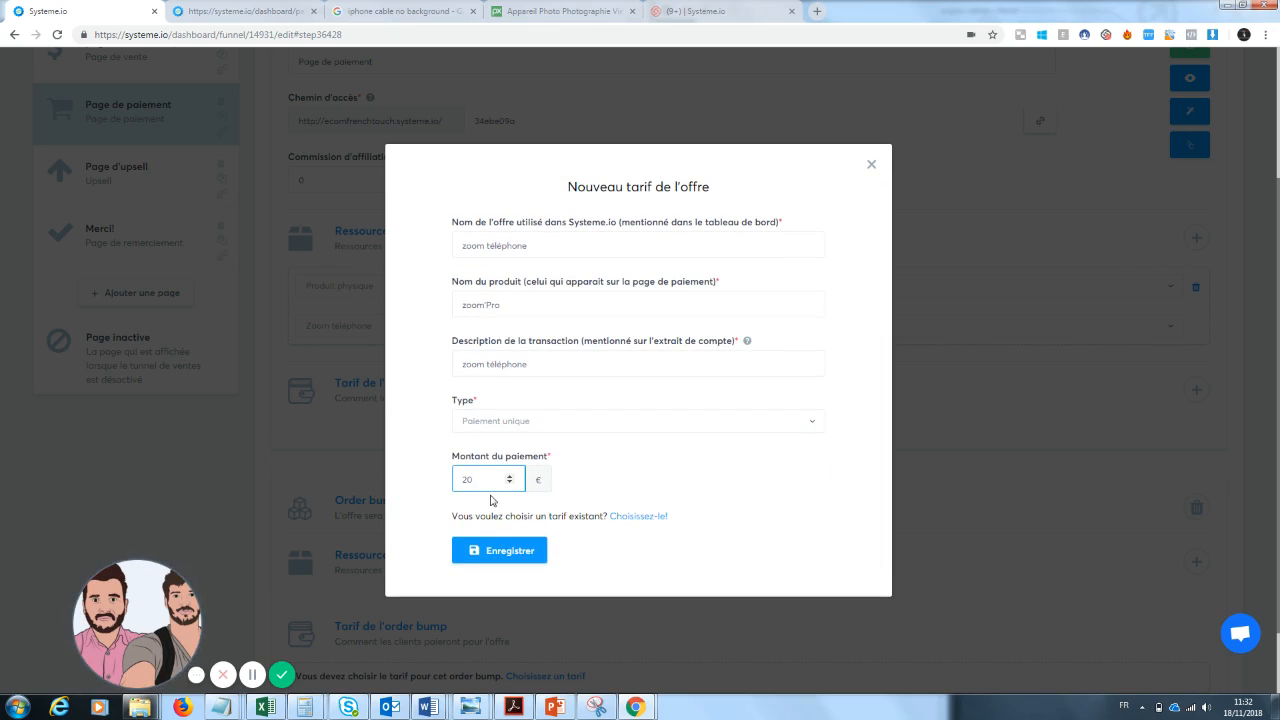
key("BackSpace")
key("BackSpace")
type("19.99")
left_click(506, 548)
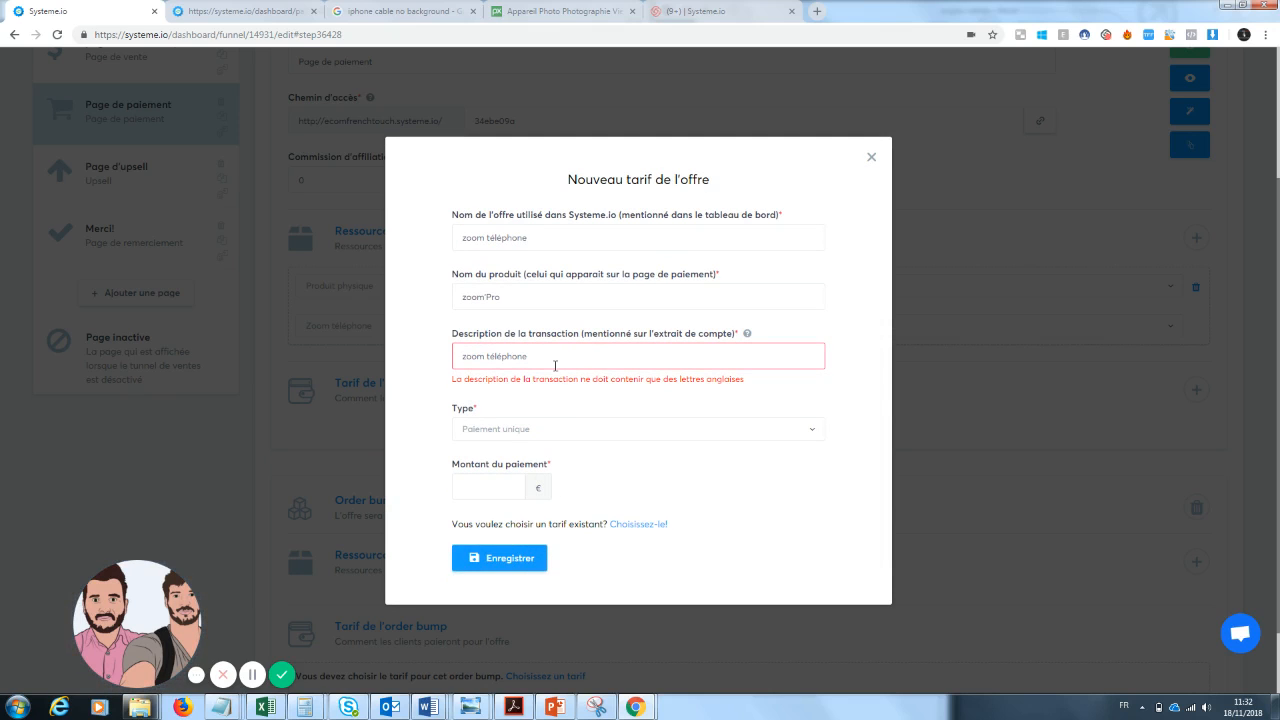
Change the transaction description to "zoom telephone", set the payment amount to 20 € and save the offer price.
left_click(502, 356)
key("BackSpace")
type("e")
left_click(514, 566)
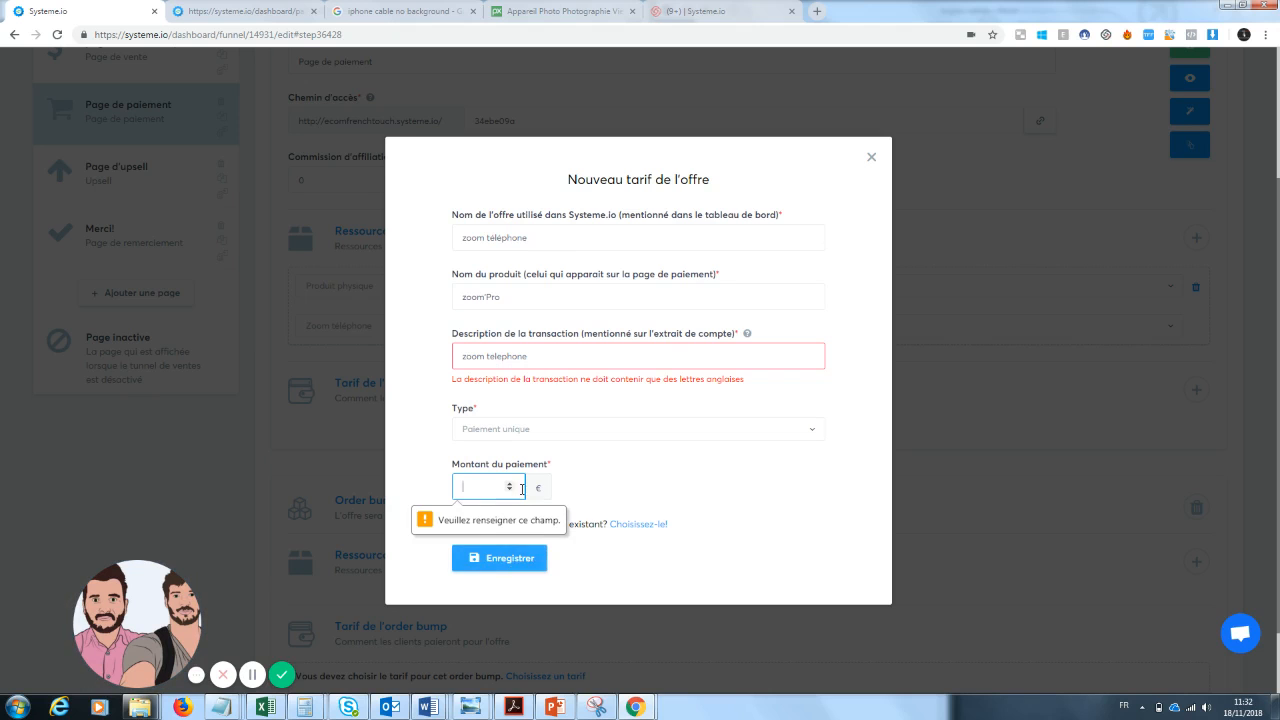
left_click(477, 483)
type("20")
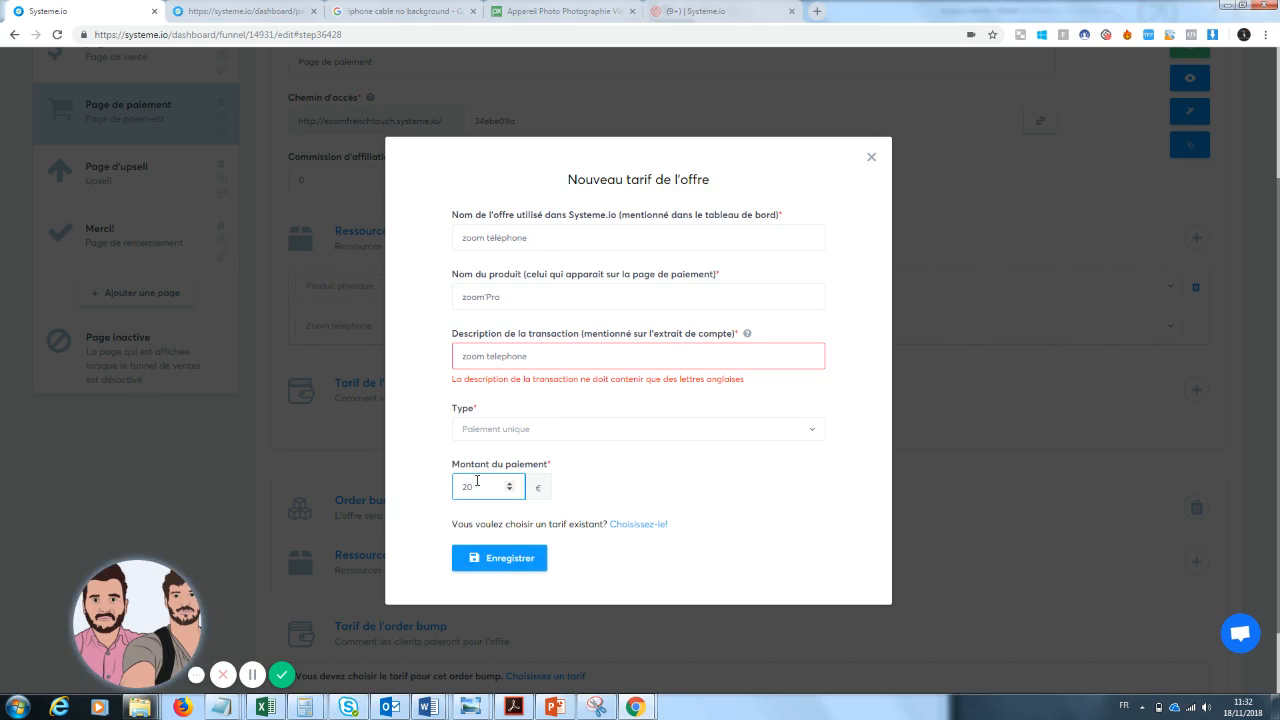
left_click(508, 559)
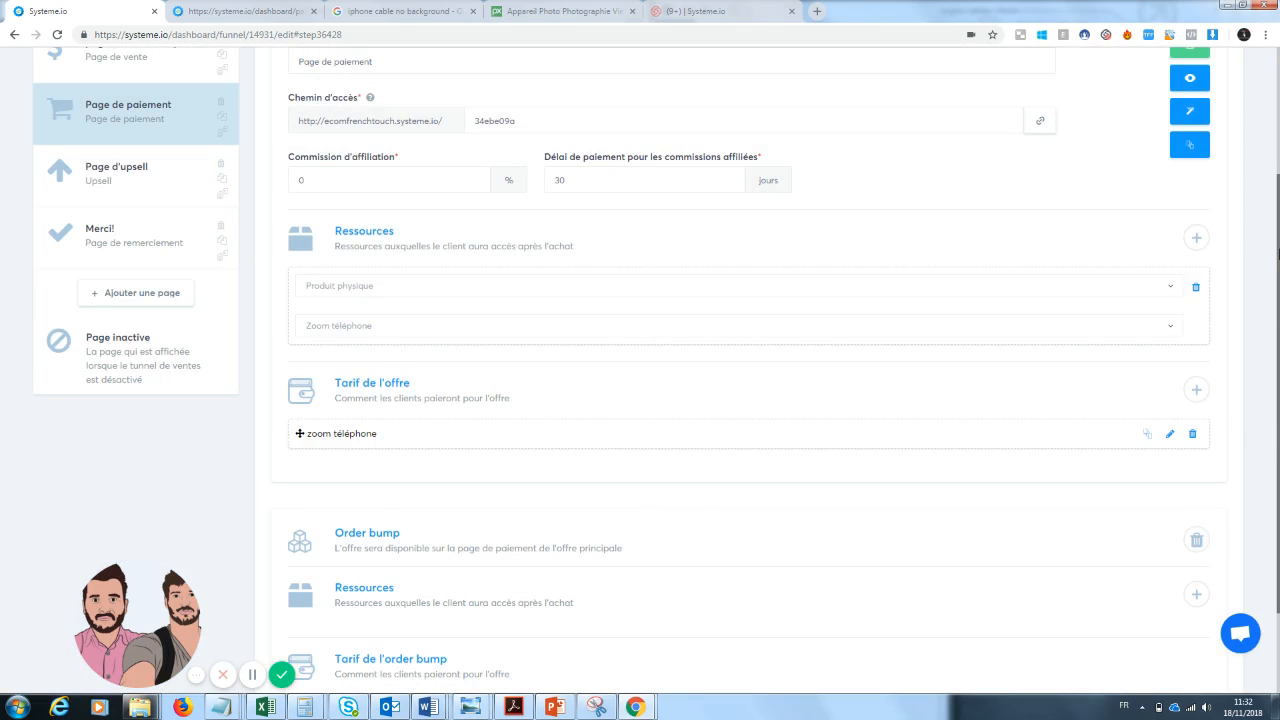
Add a Produit physique resource to the order bump and check which physical products can be chosen.
scroll(455, 370, "down", 2)
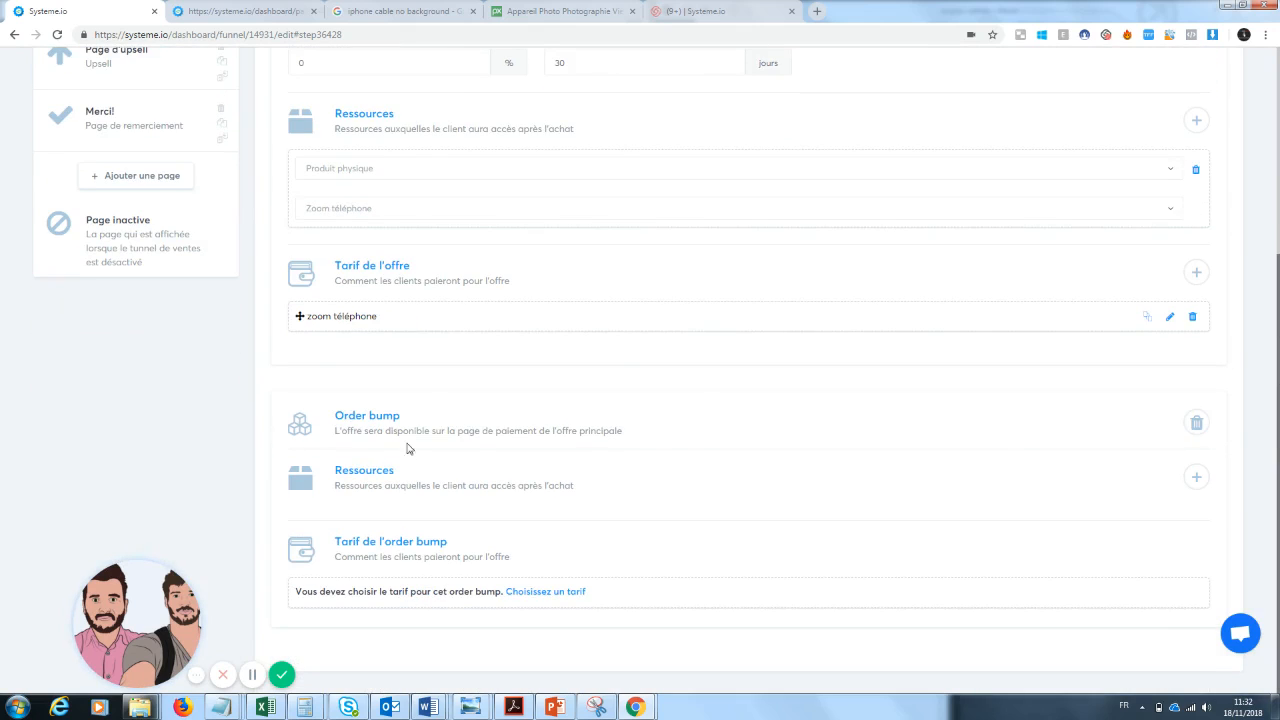
left_click_drag(90, 577, 33, 577)
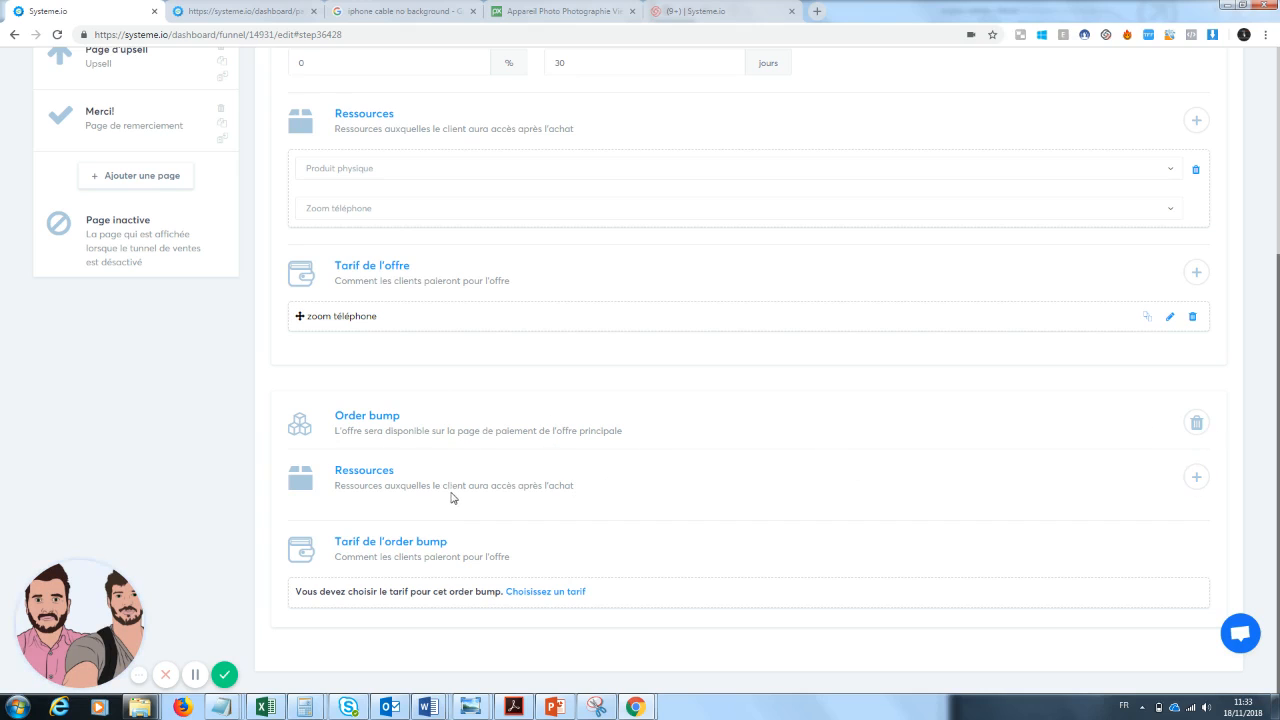
left_click(1194, 484)
left_click(1097, 534)
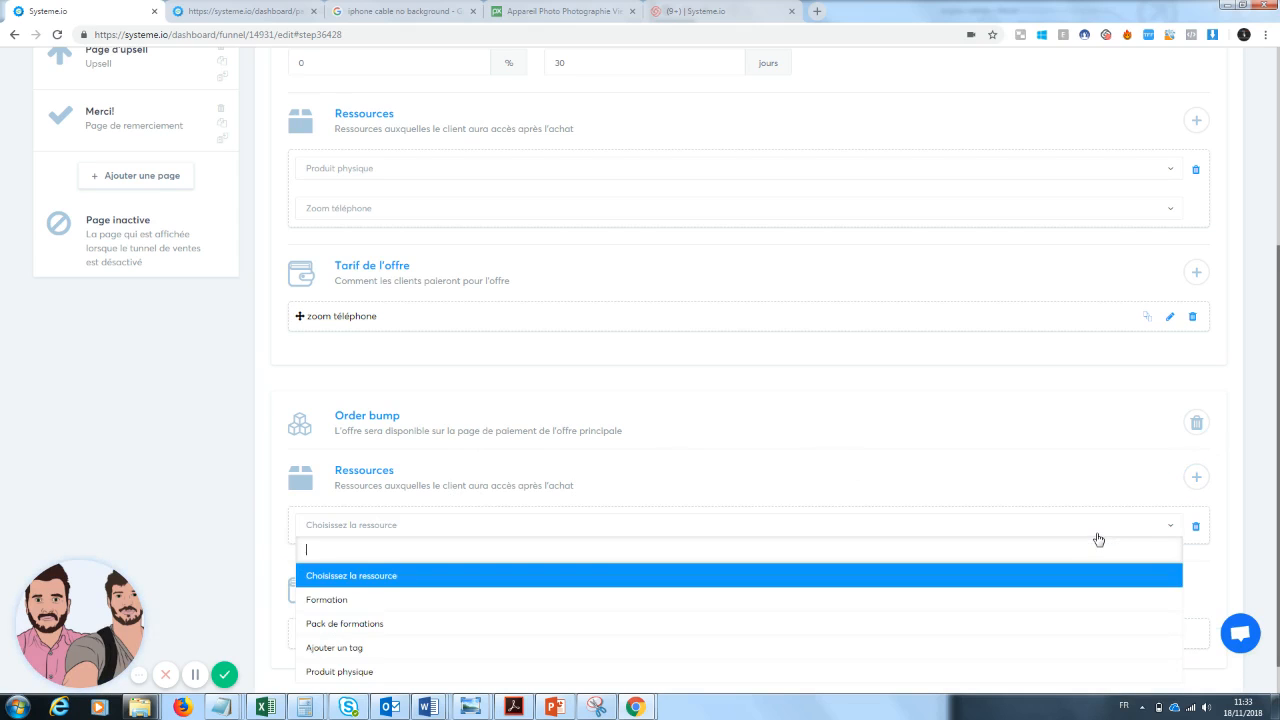
left_click(597, 679)
left_click(580, 572)
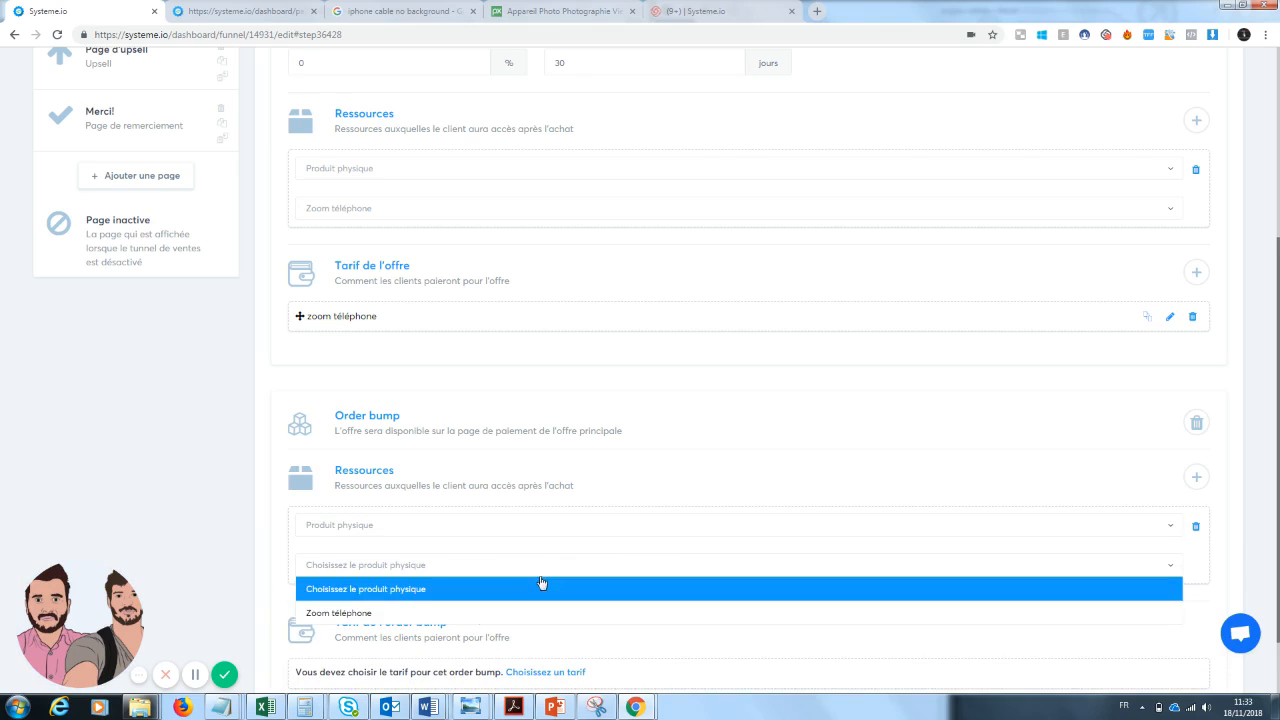
left_click(1089, 486)
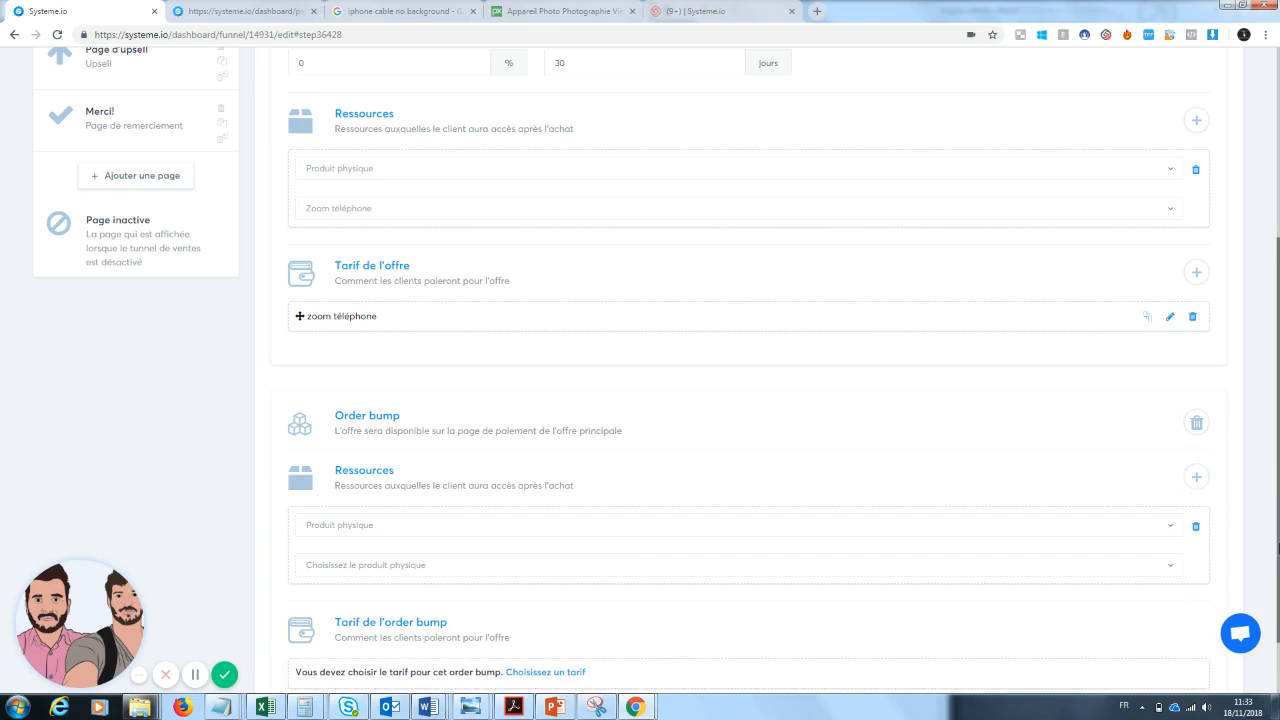
Try to save the funnel step and delete the order bump's incomplete physical product resource.
scroll(1190, 400, "up", 3)
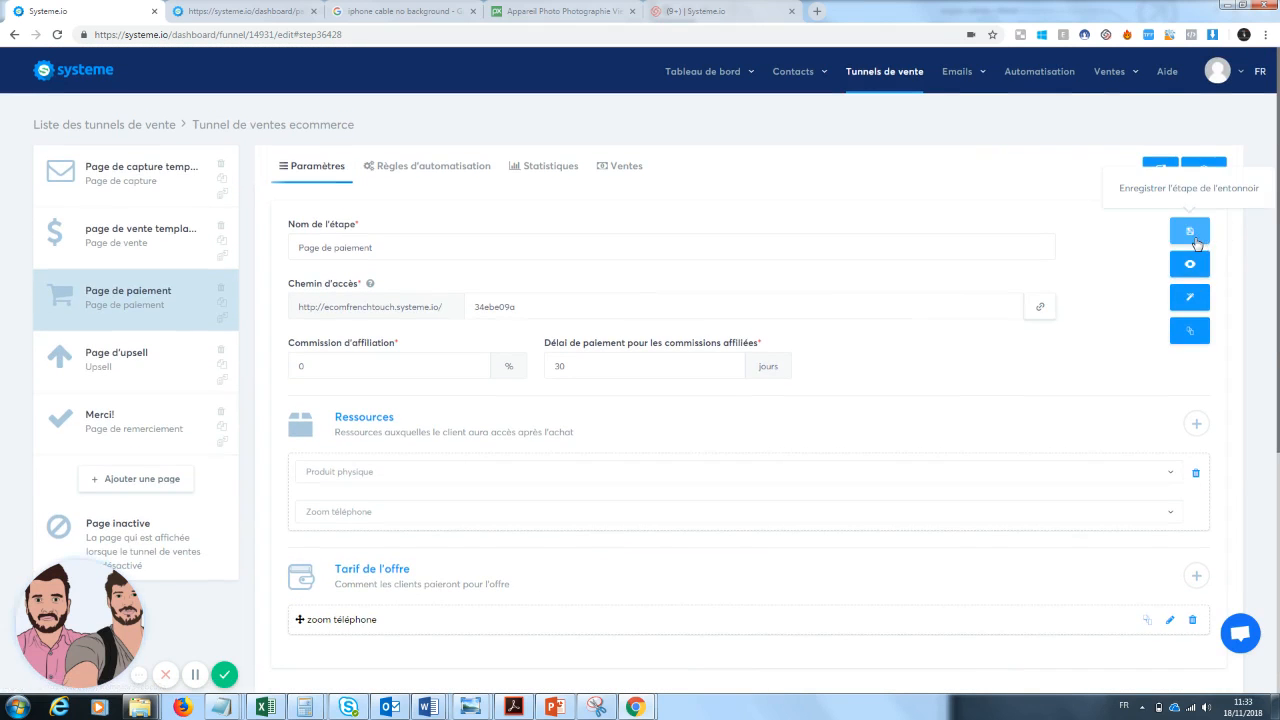
left_click(1190, 232)
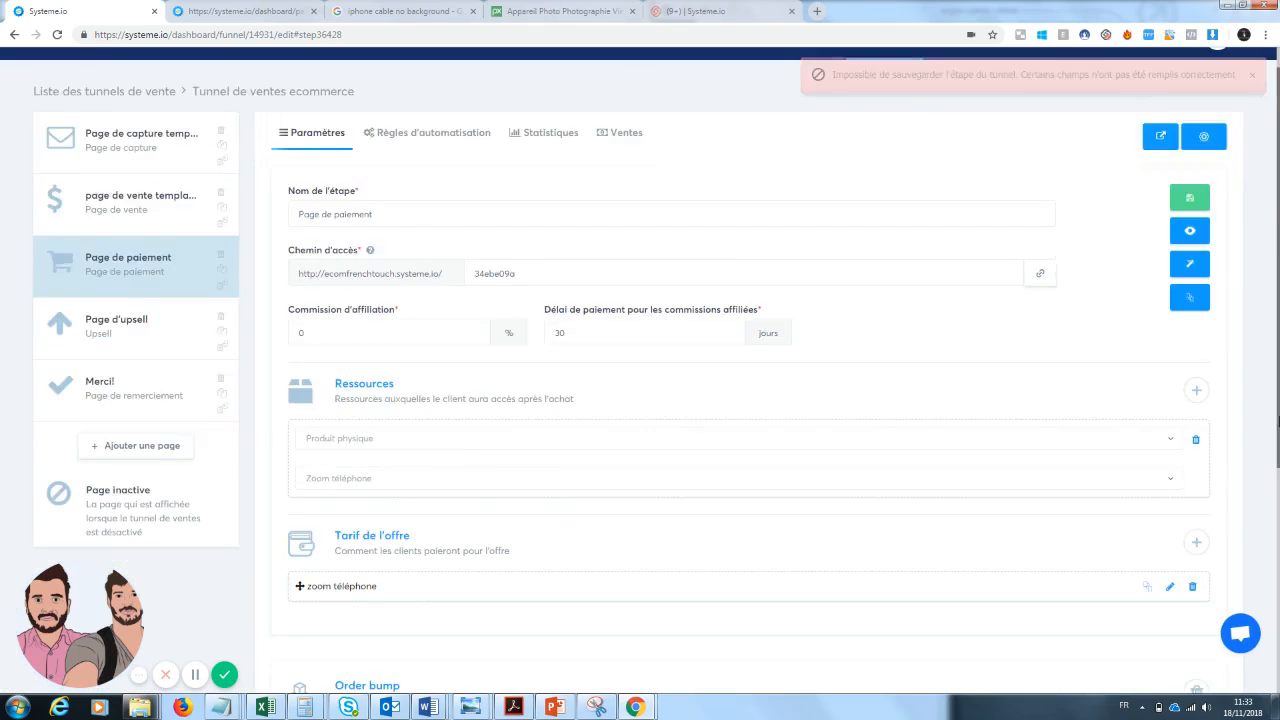
scroll(1160, 460, "down", 3)
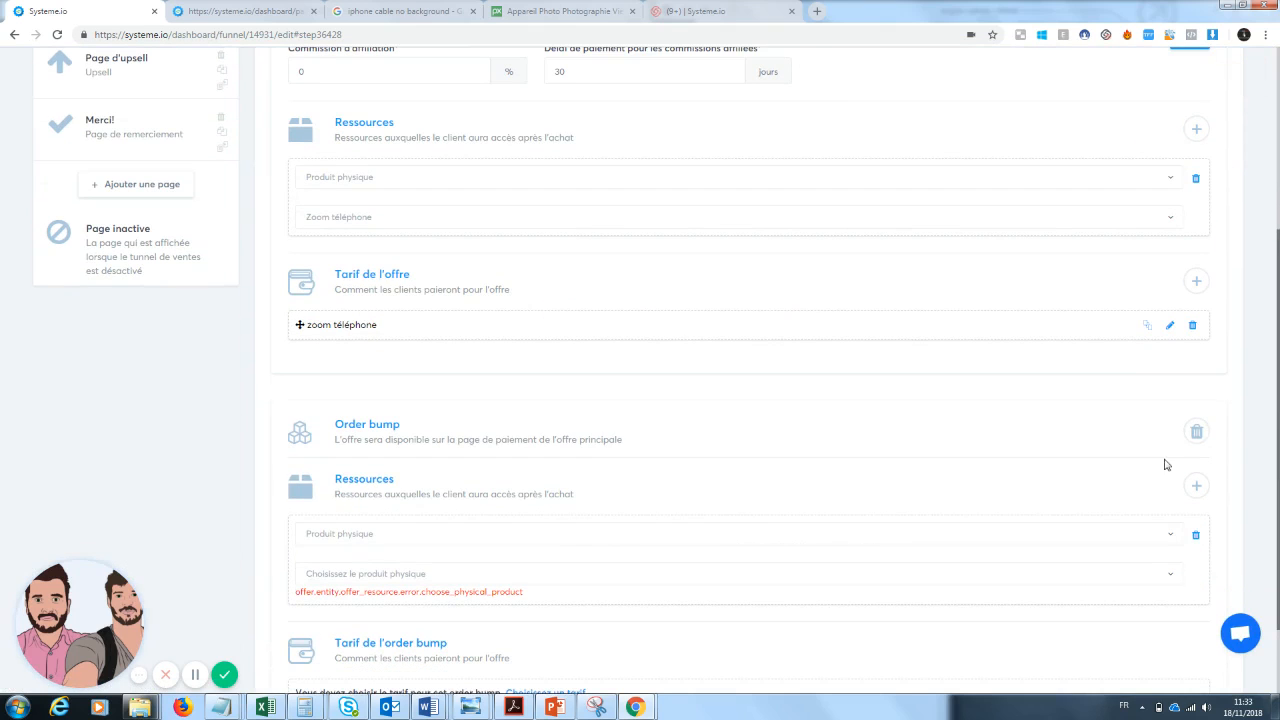
left_click(1193, 536)
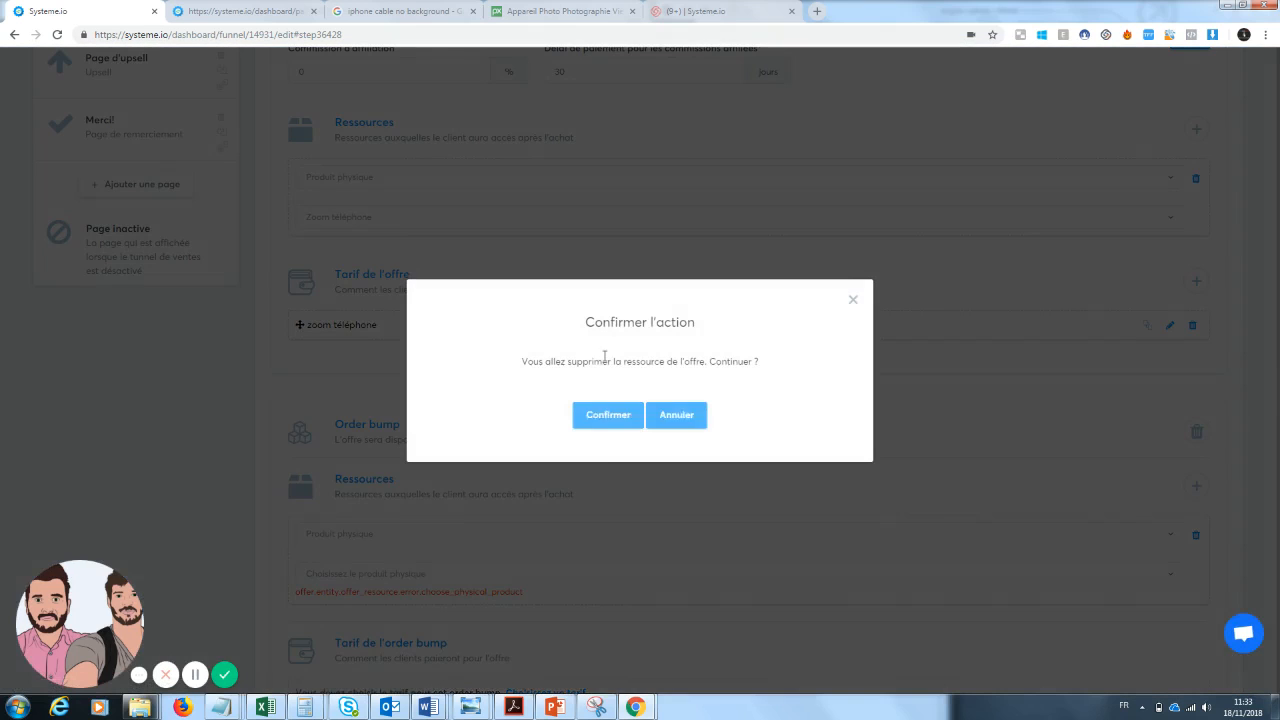
left_click(595, 424)
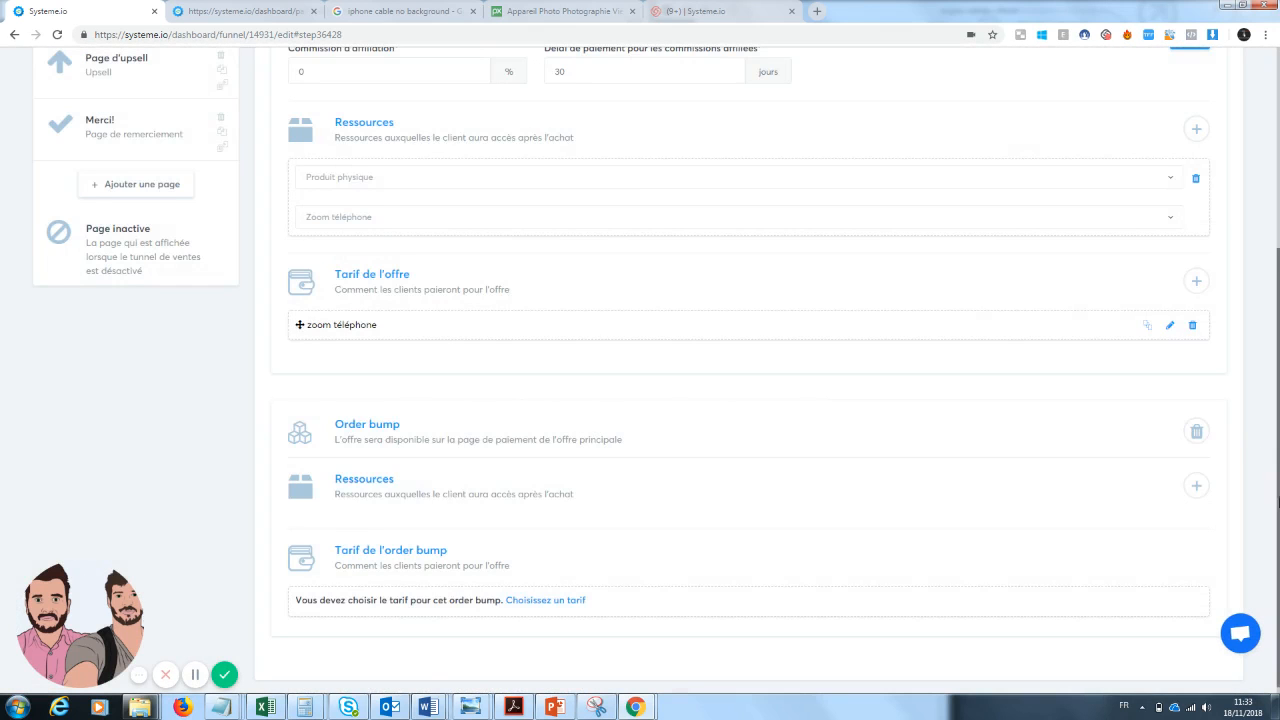
Create a new product named "order bund lave écran téléphone" in the sales product list.
mouse_move(1118, 80)
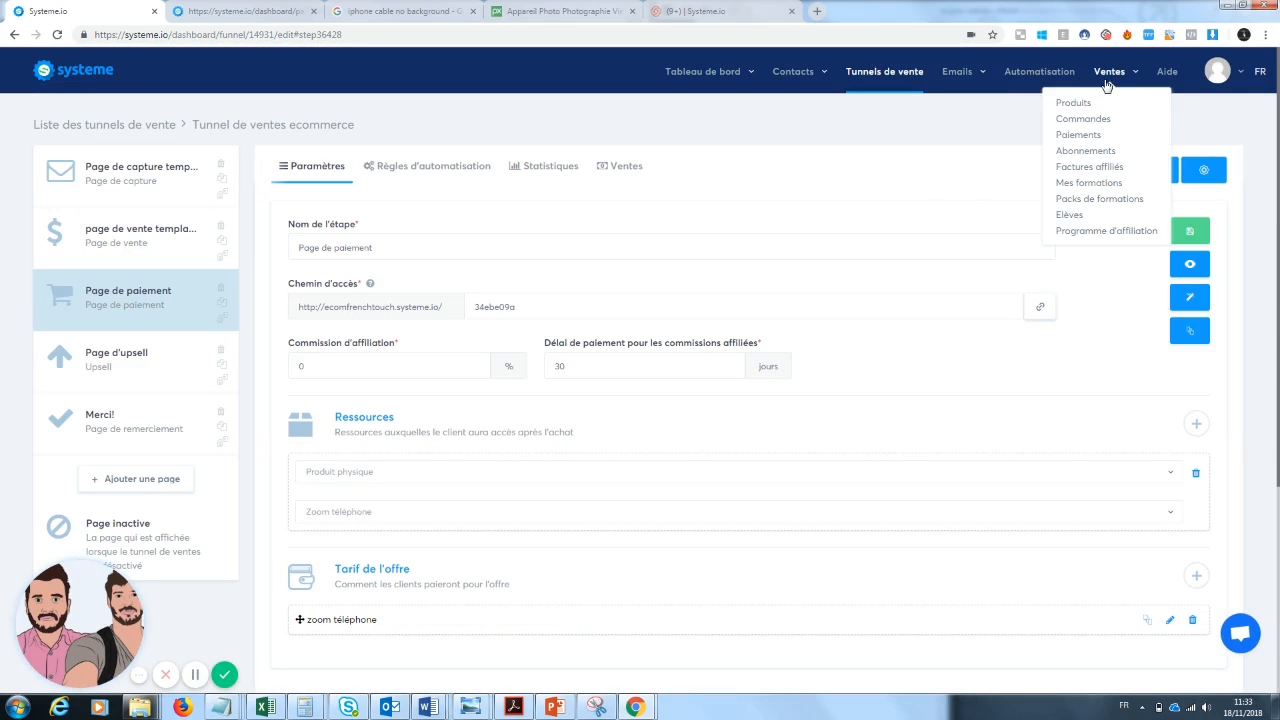
left_click(1076, 104)
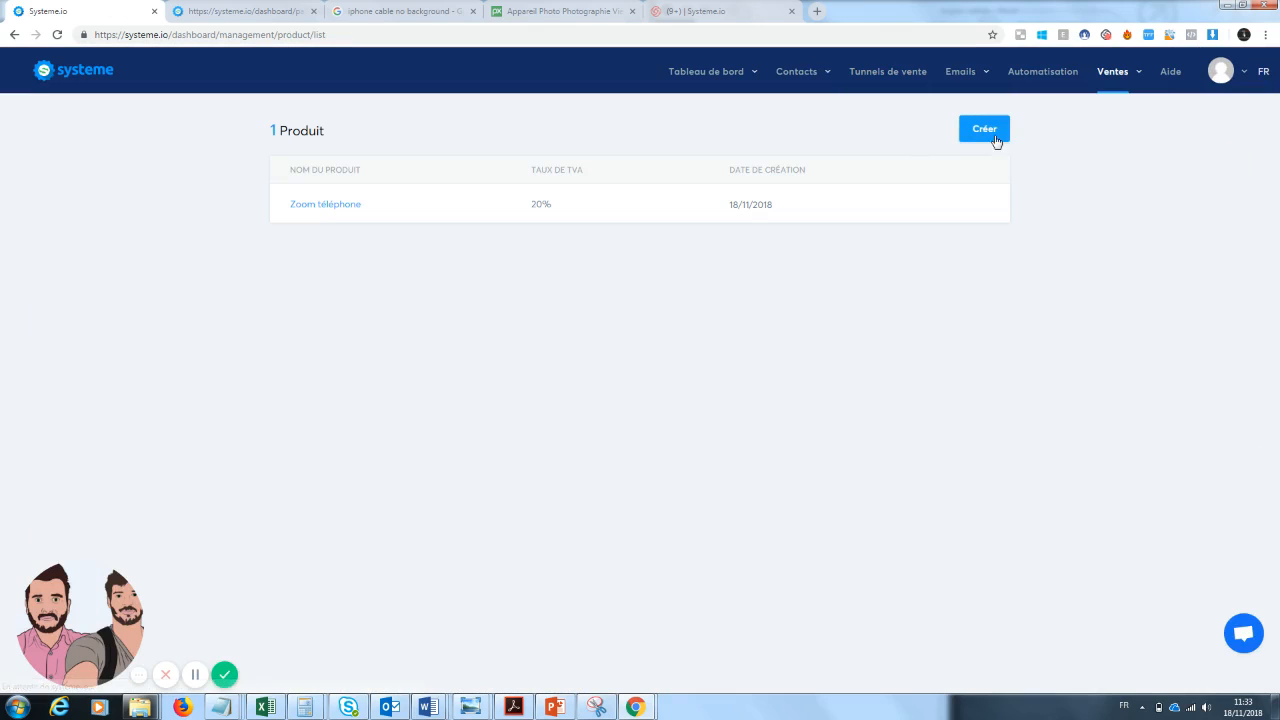
left_click(984, 128)
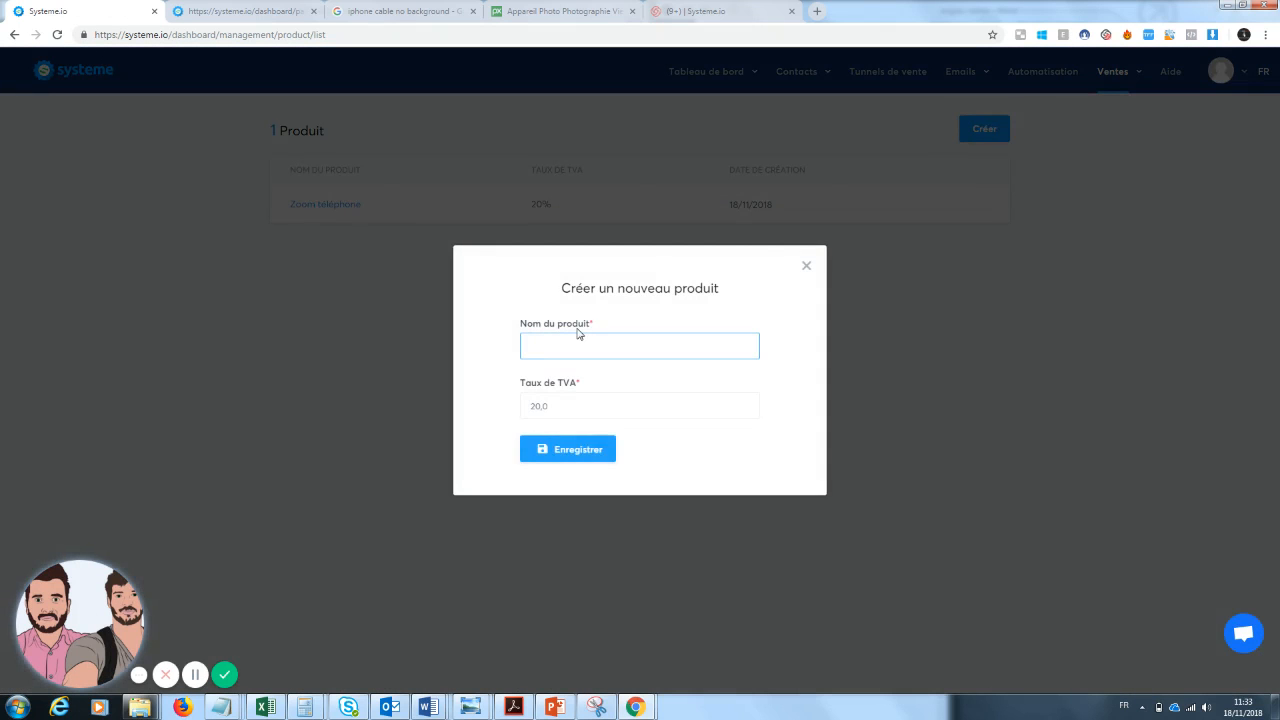
type("order bund")
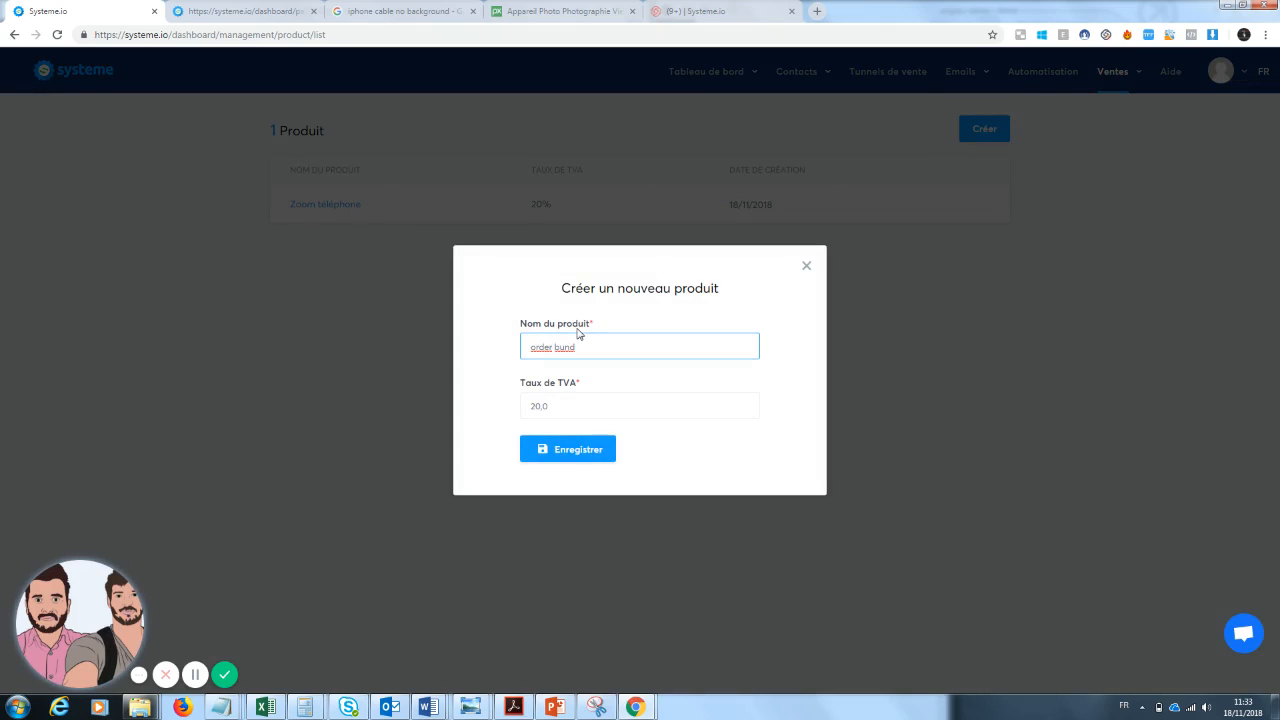
type(" lave é")
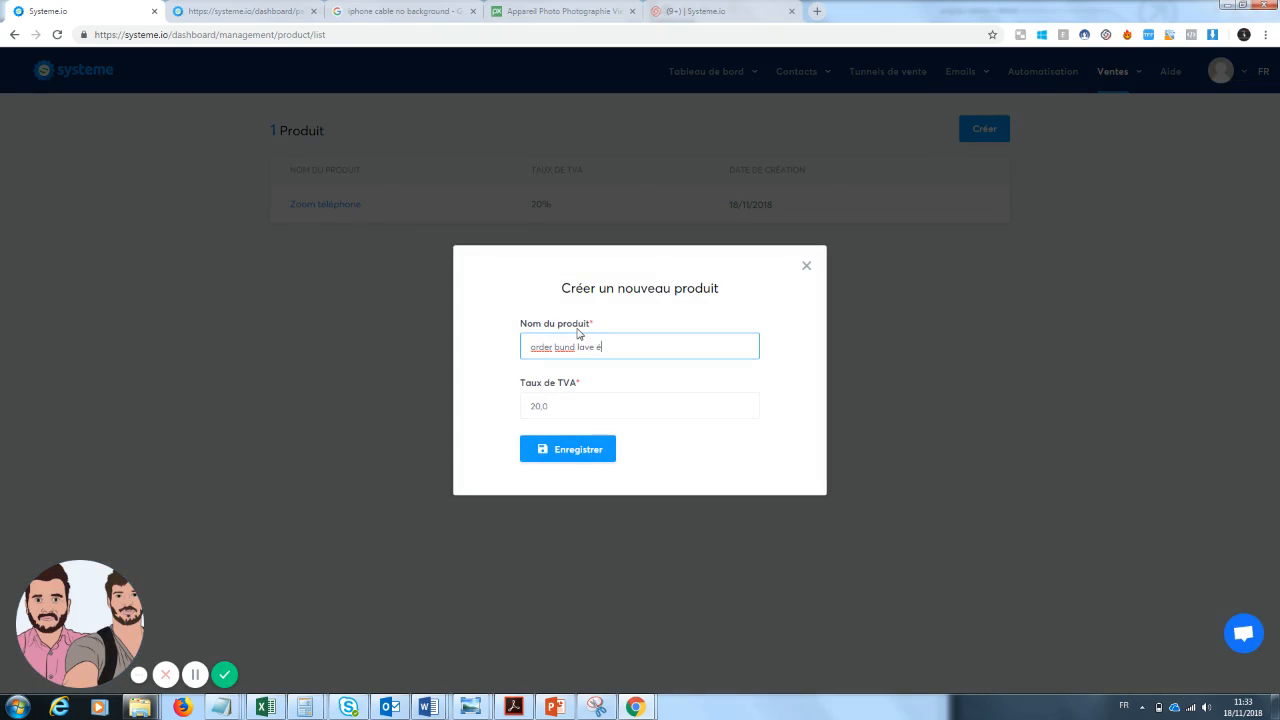
type("cran téléphone")
left_click(567, 451)
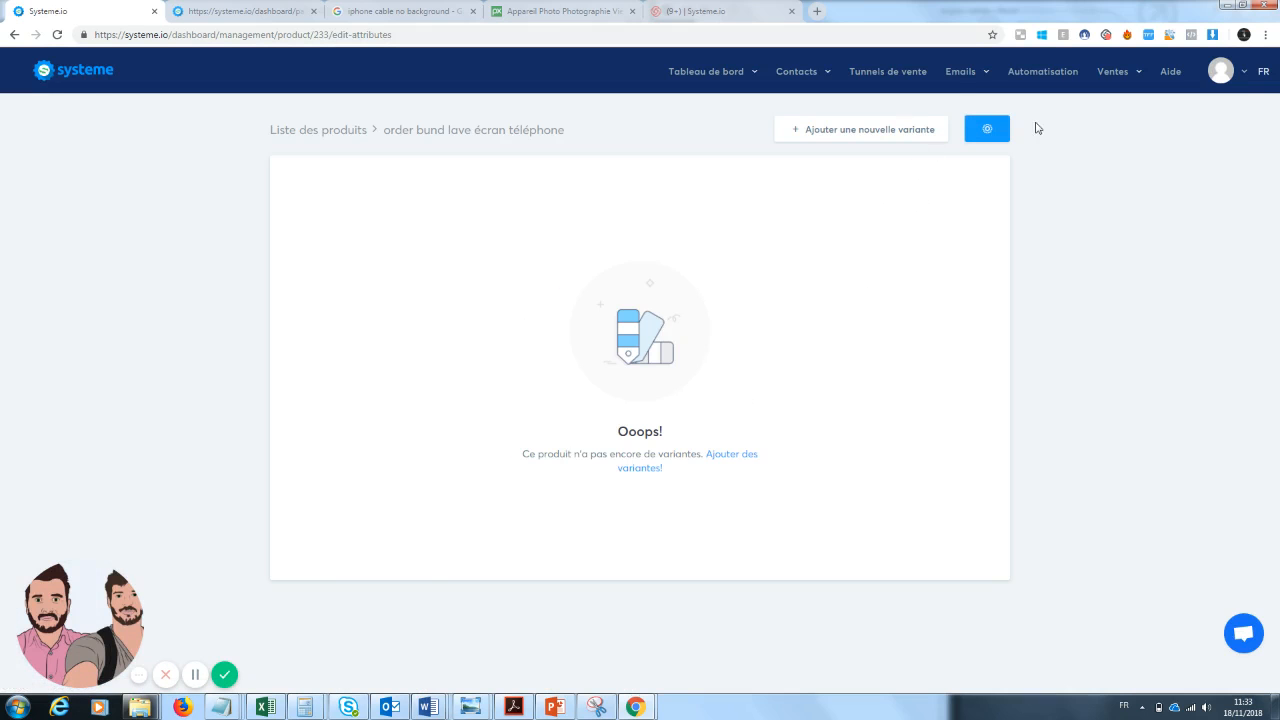
Return to the ecommerce funnel's payment page and add the Produit physique "order bund lave écran téléphone" as the order bump's resource.
left_click(889, 80)
left_click(134, 249)
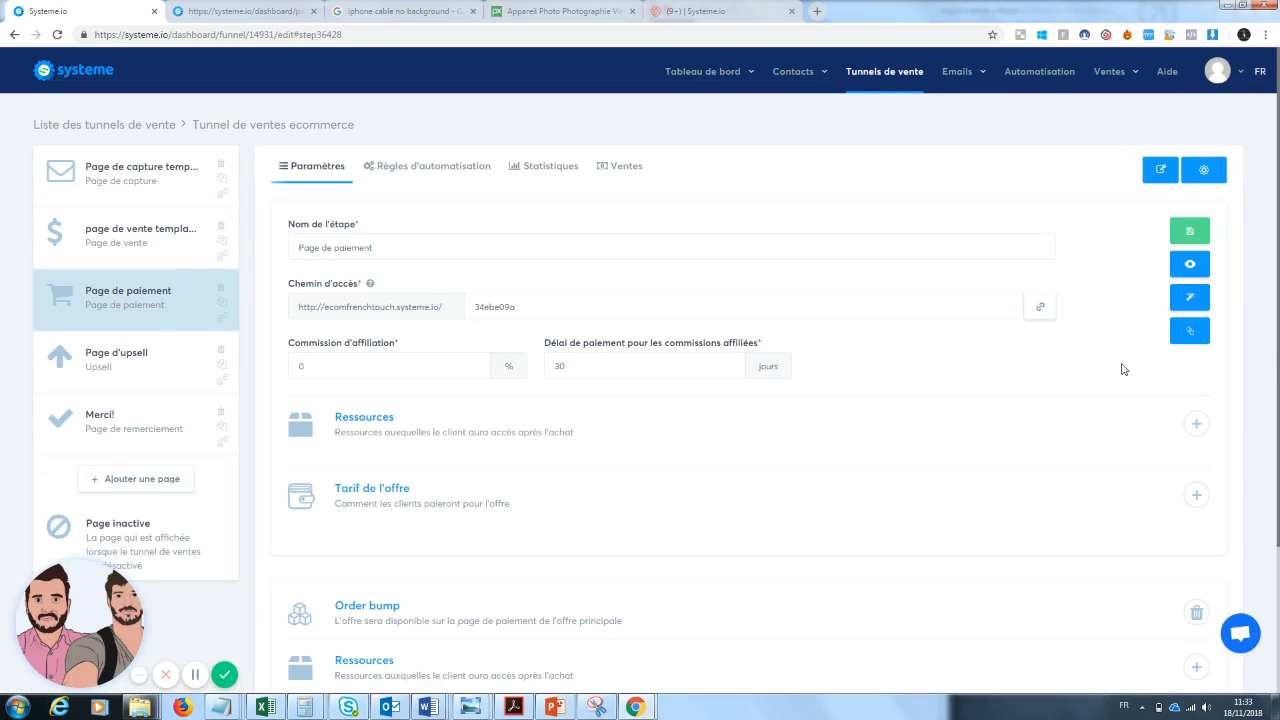
scroll(1272, 500, "down", 2)
left_click(1196, 531)
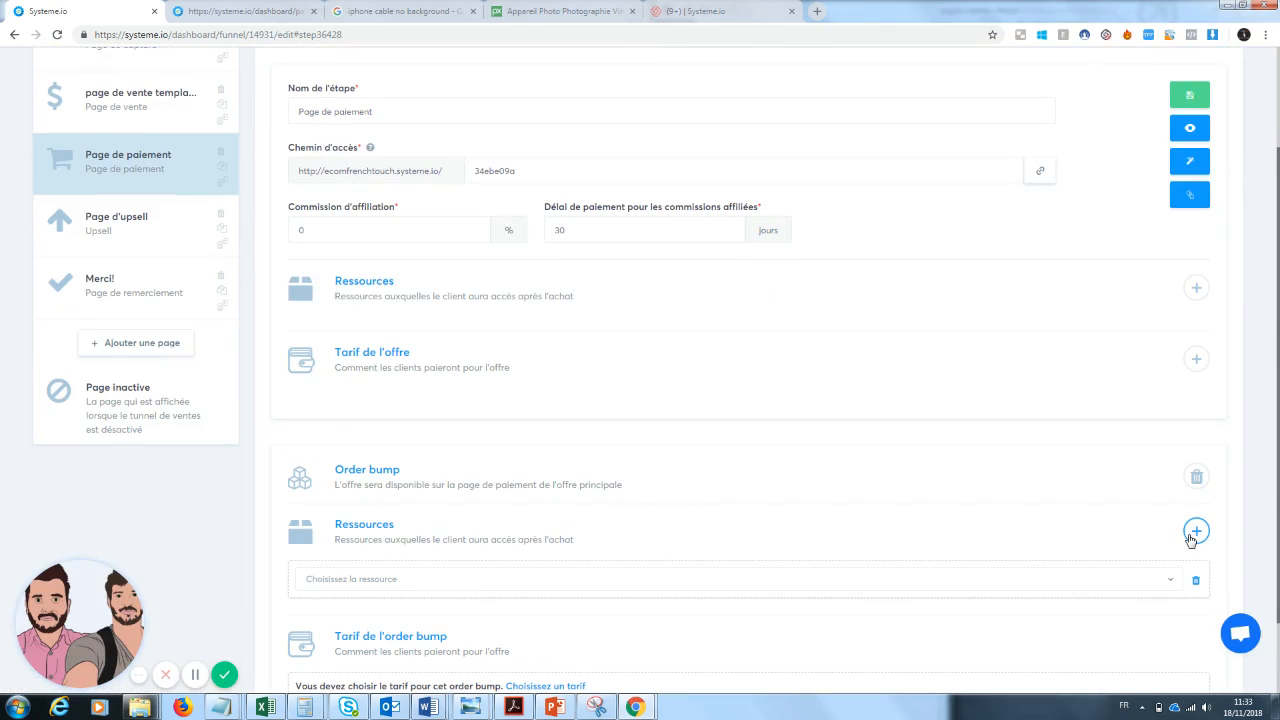
left_click(489, 571)
left_click(380, 554)
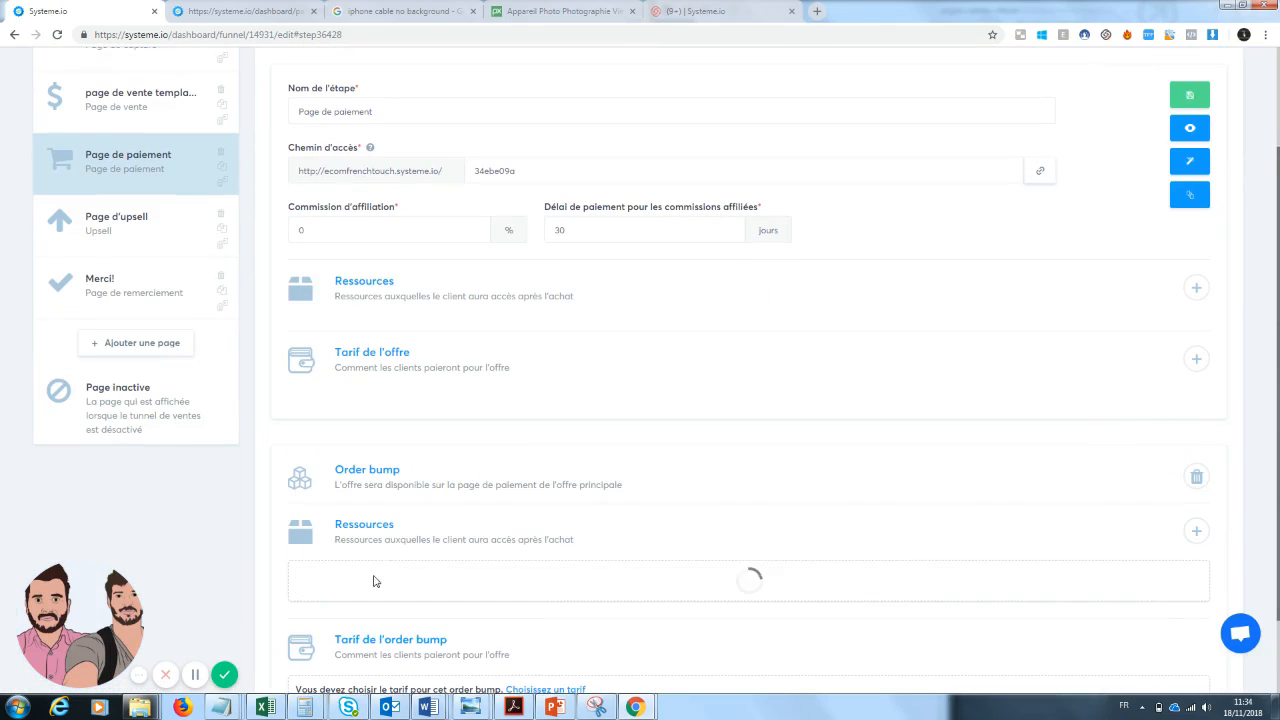
left_click(393, 625)
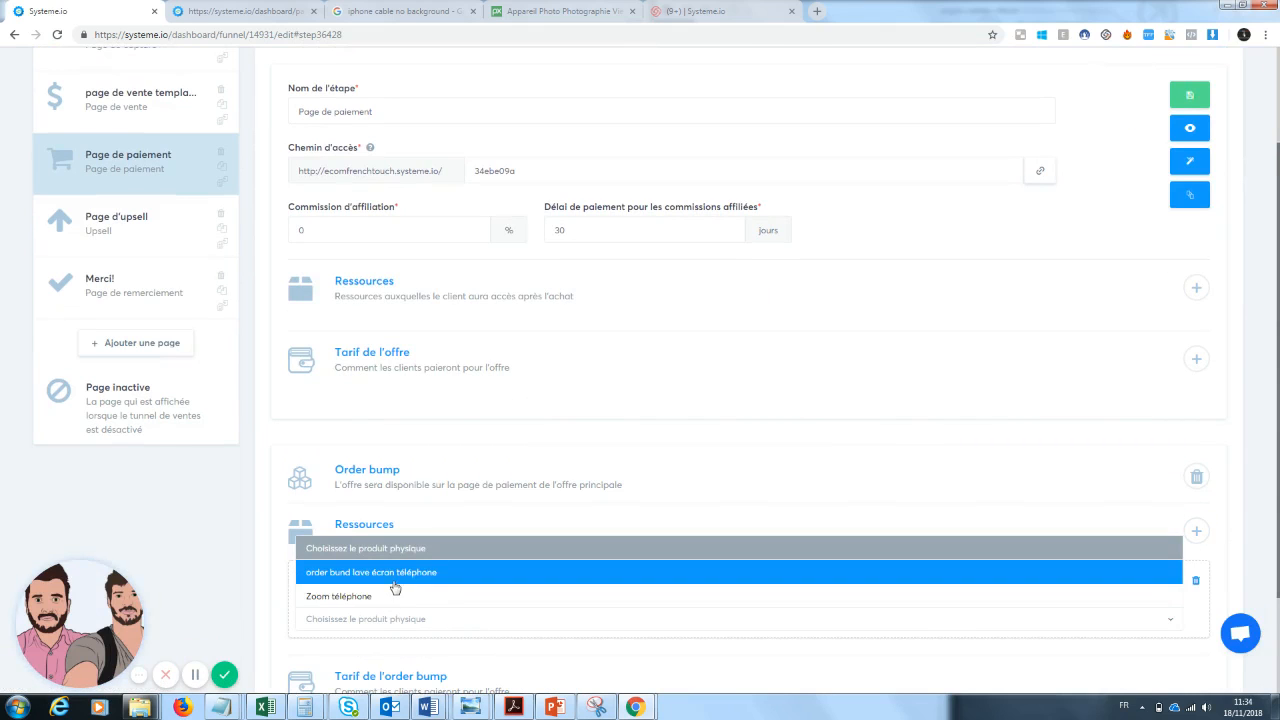
left_click(395, 585)
Start a new order bump price named "lave écran" with product name "Clean Screnn : l'écran 100% propre" and transaction description "lave écran".
scroll(526, 595, "down", 2)
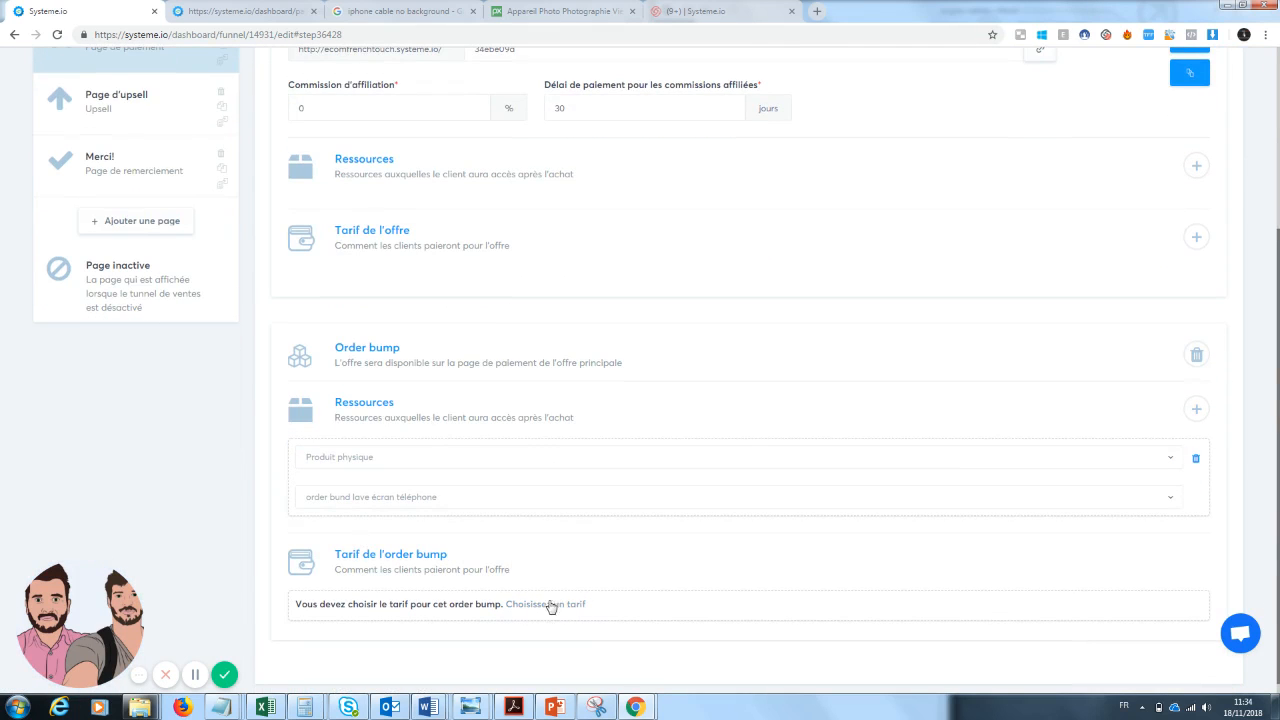
left_click(548, 605)
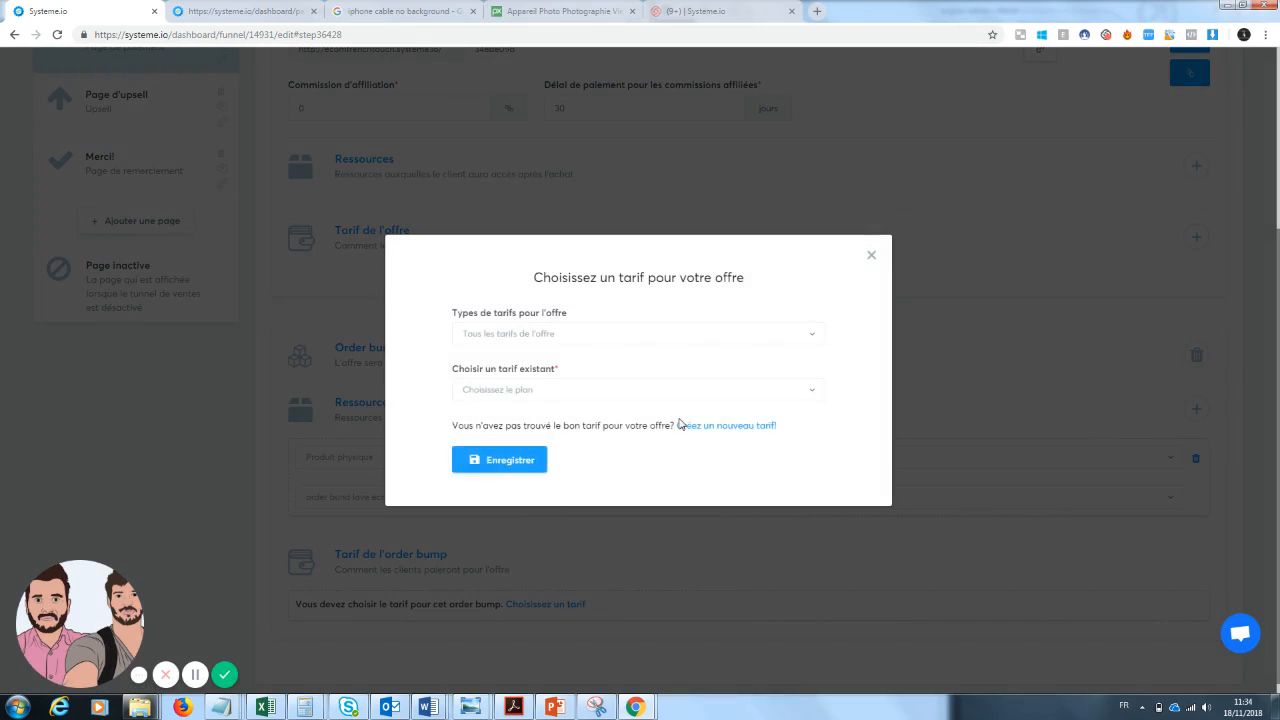
left_click(711, 423)
type("la")
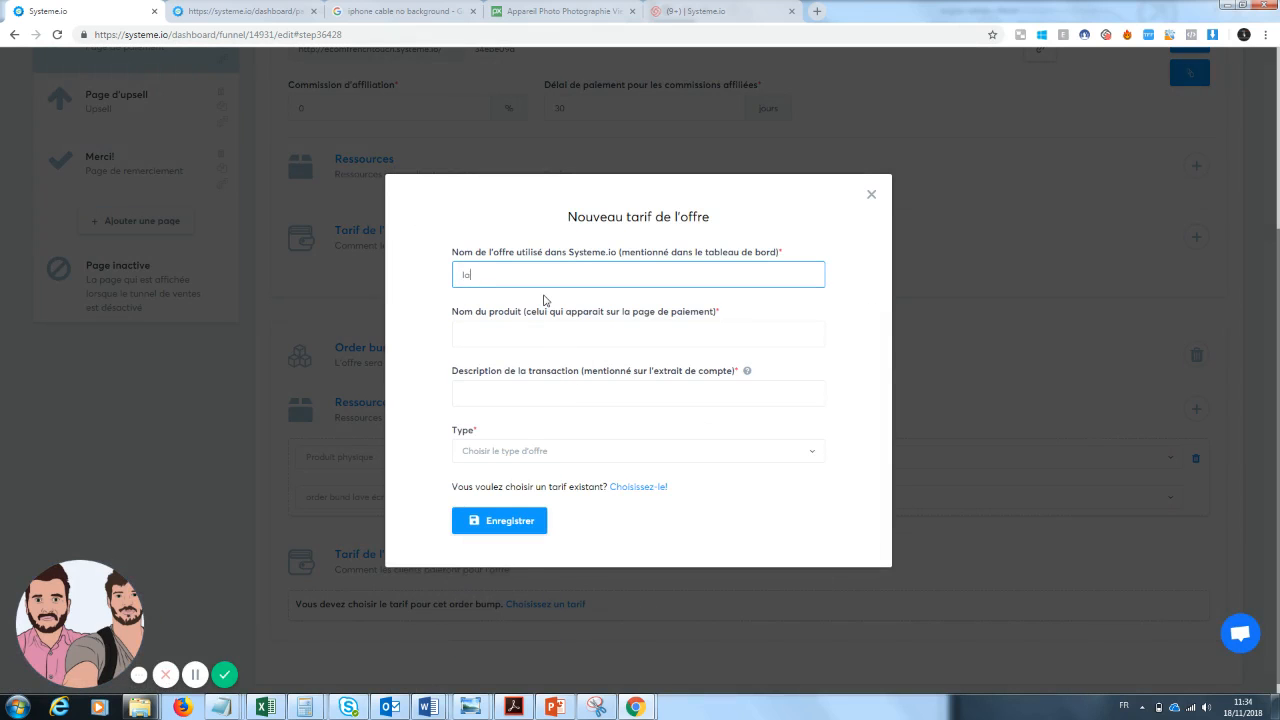
type("ve écran")
left_click(514, 334)
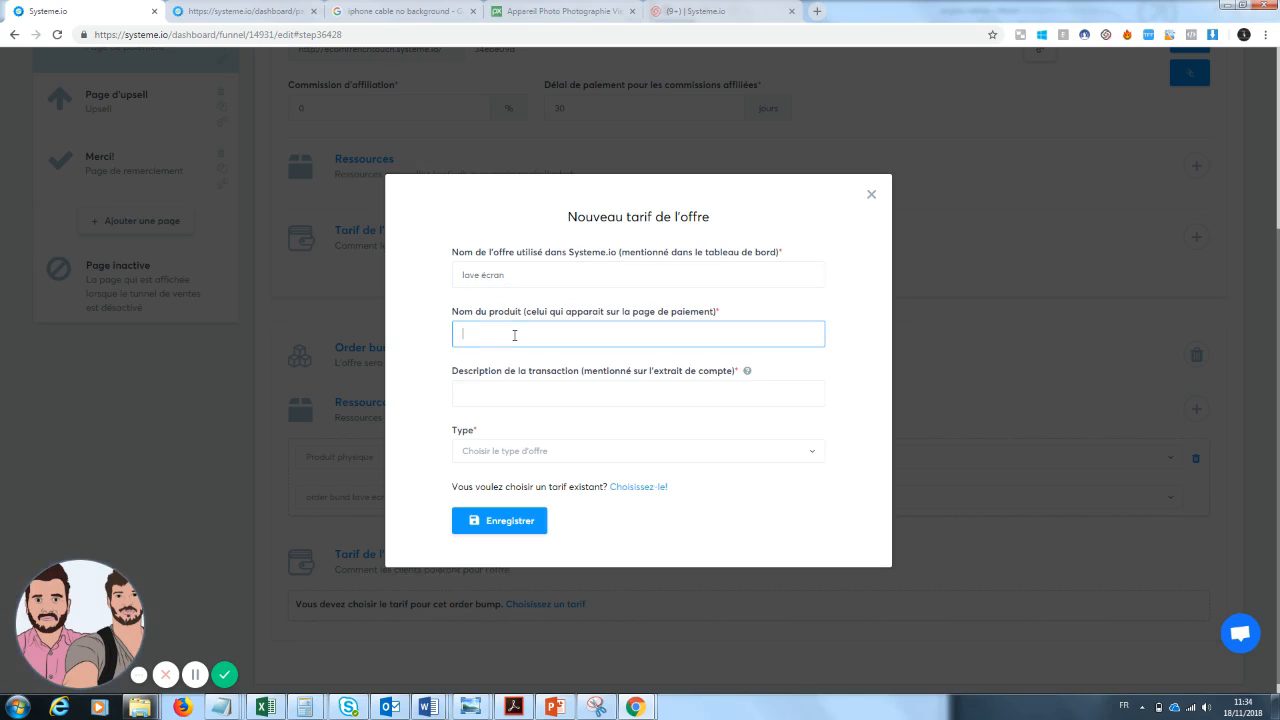
type("Clean ")
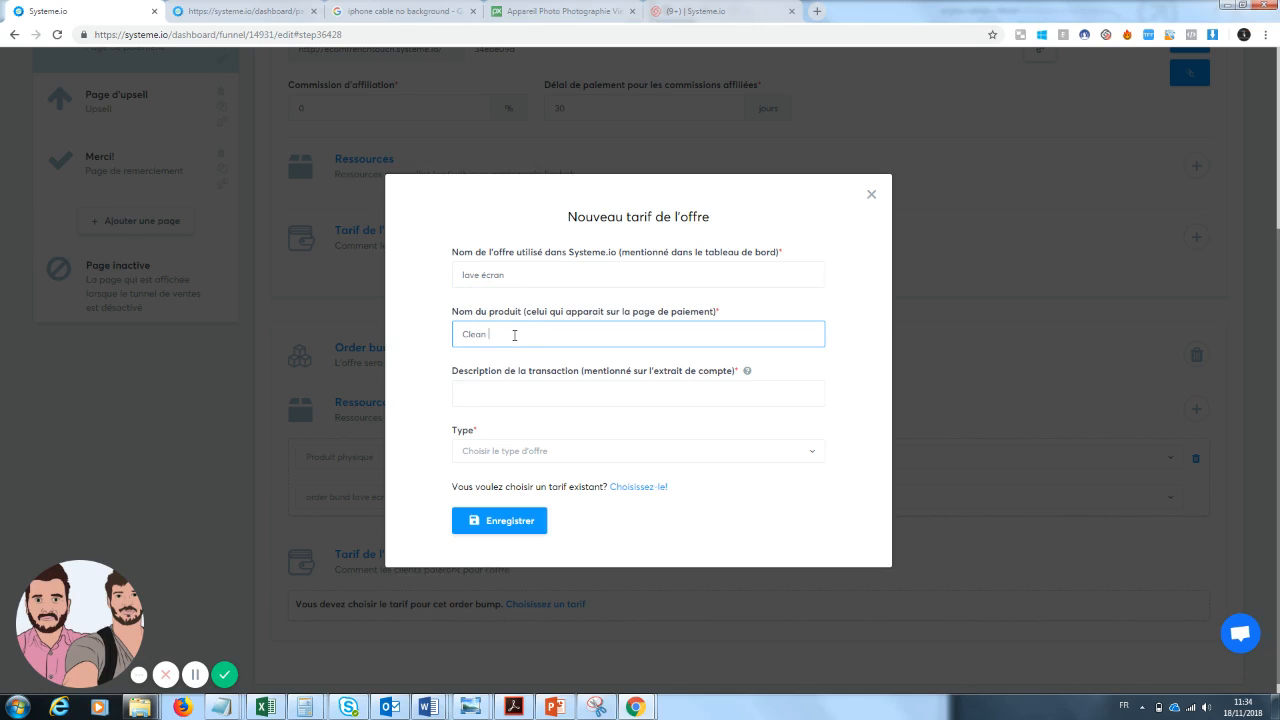
type("Screen : l'écran 100% propre")
left_click(507, 397)
type("la")
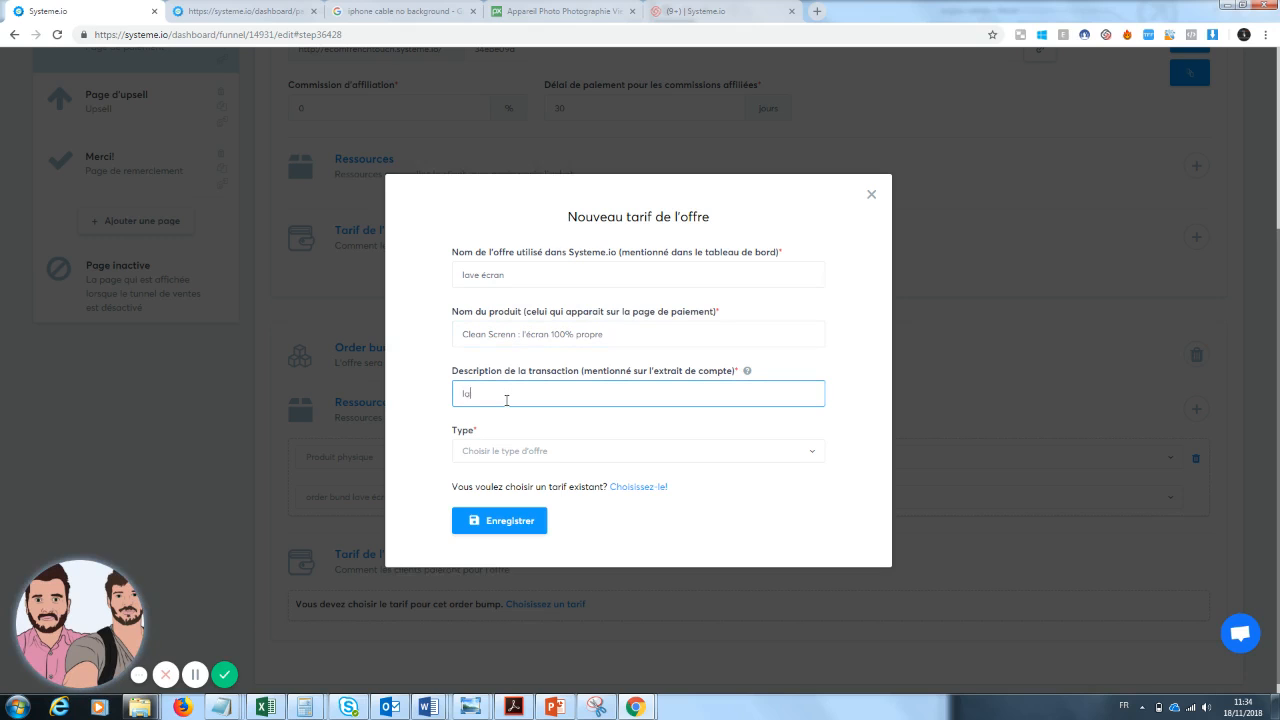
type("ve écran")
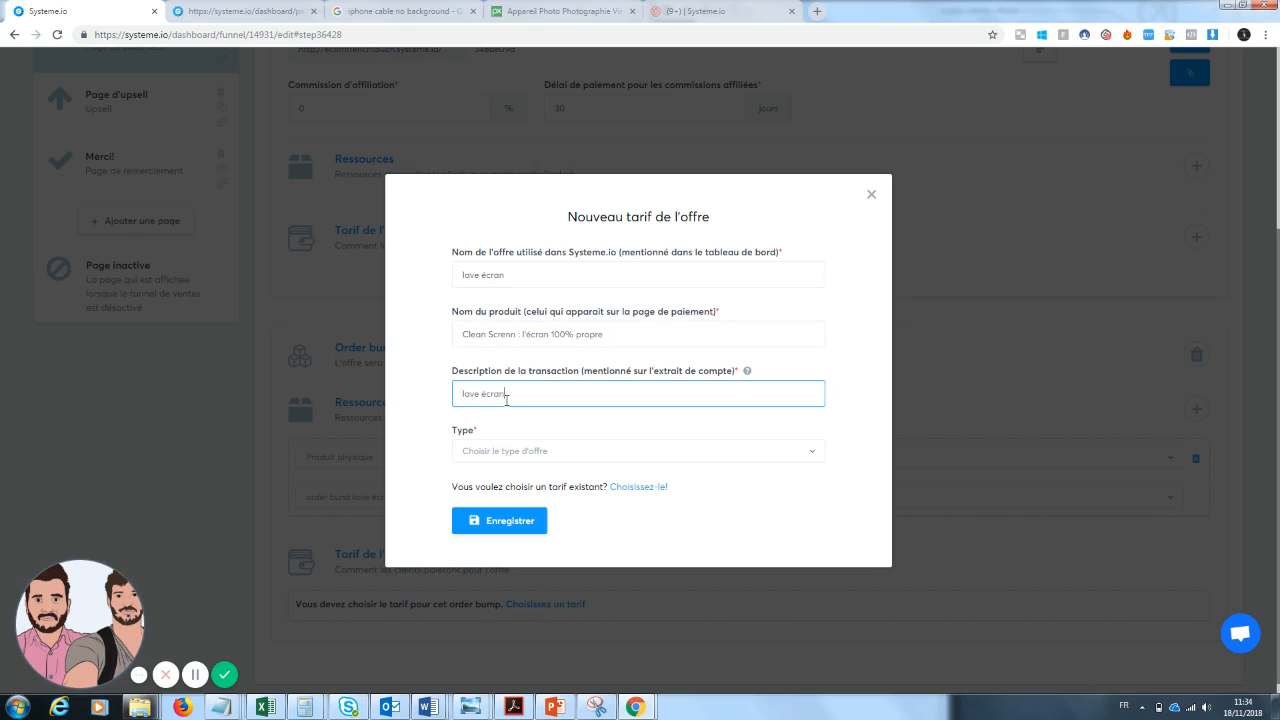
Set the order bump price type to Paiement unique with an amount of 10 € and try to save it.
left_click(503, 458)
left_click(500, 505)
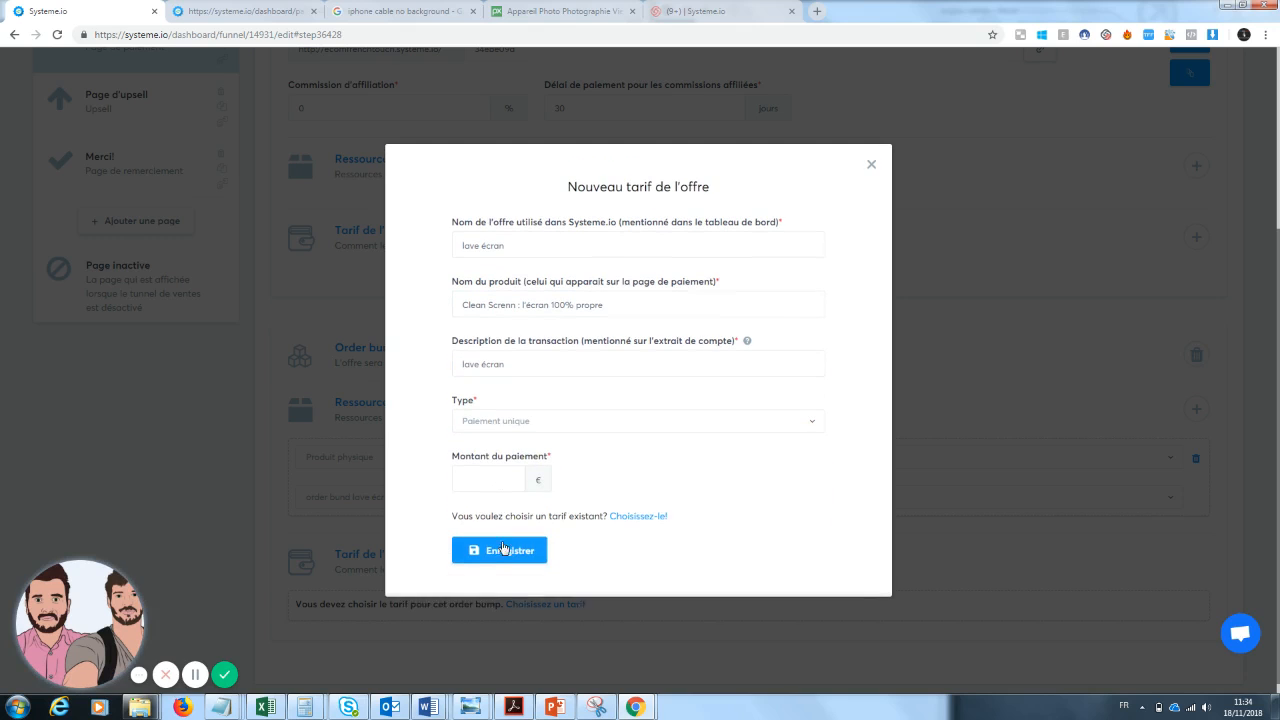
left_click(486, 482)
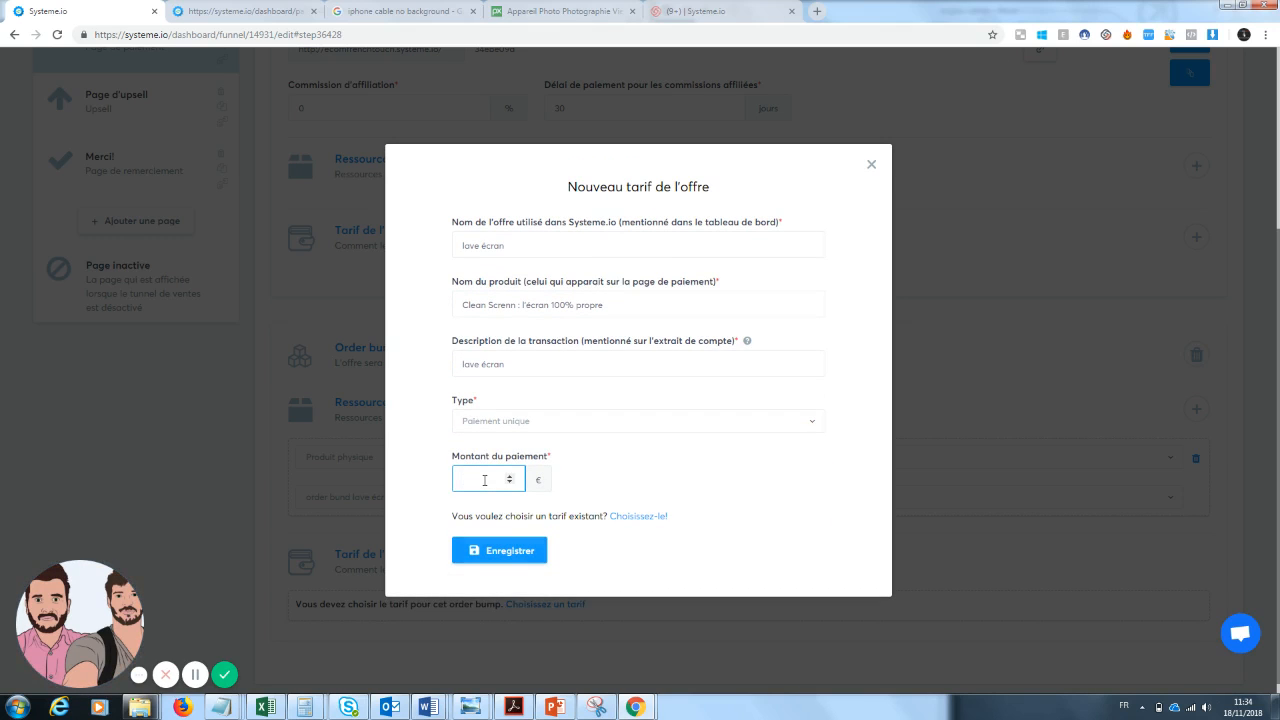
type("10")
left_click(500, 548)
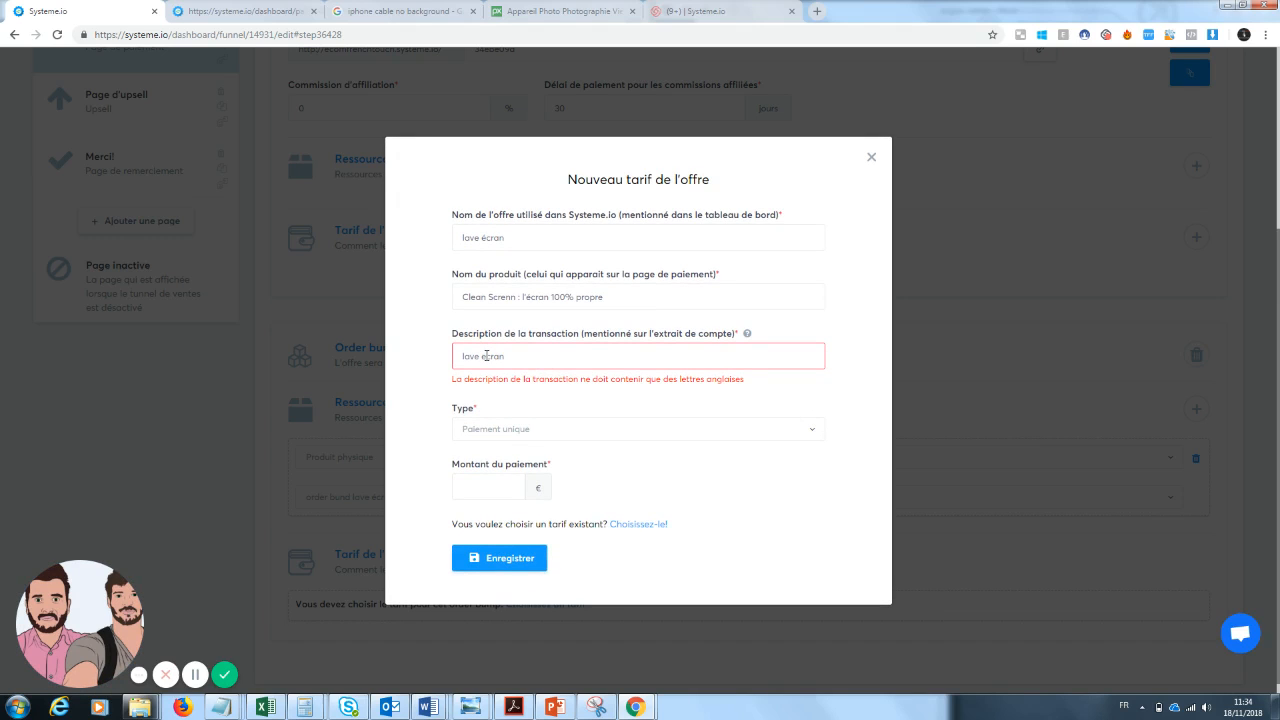
Correct the transaction description to use only English letters, and save the order bump price and the payment page step.
key("Tab")
key("Tab")
left_click(517, 560)
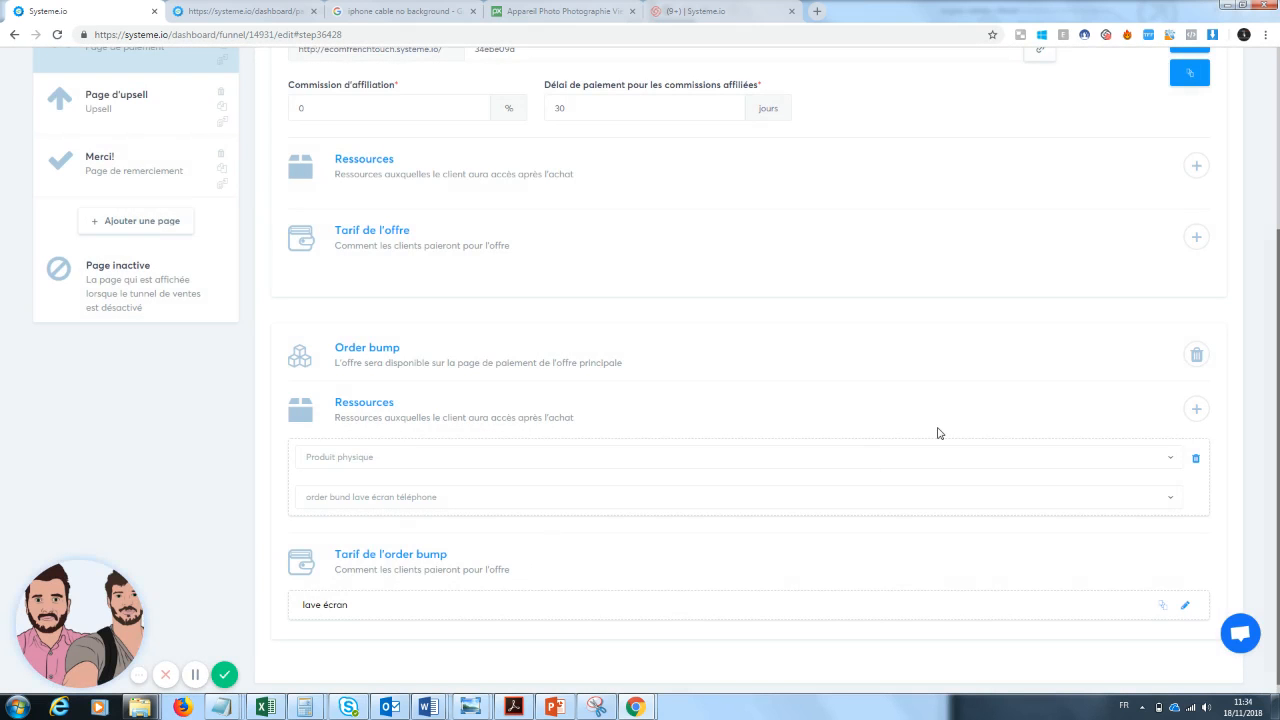
scroll(1278, 310, "up", 3)
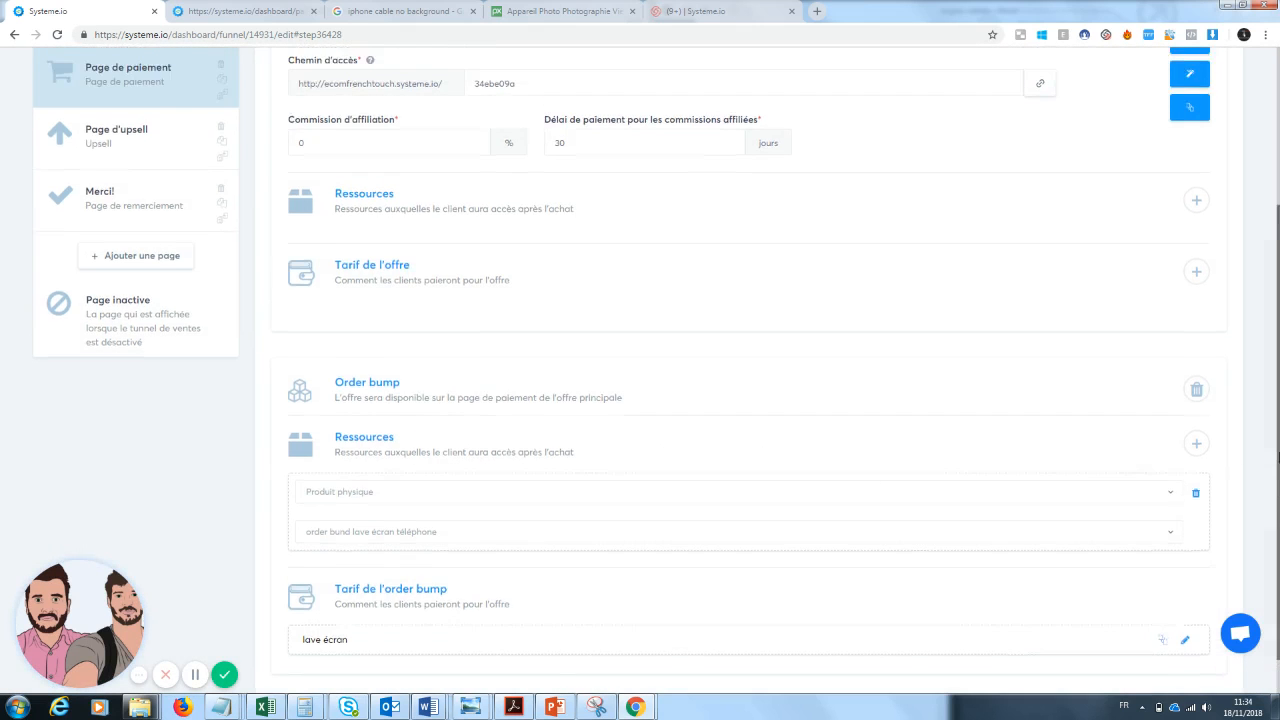
left_click(1189, 231)
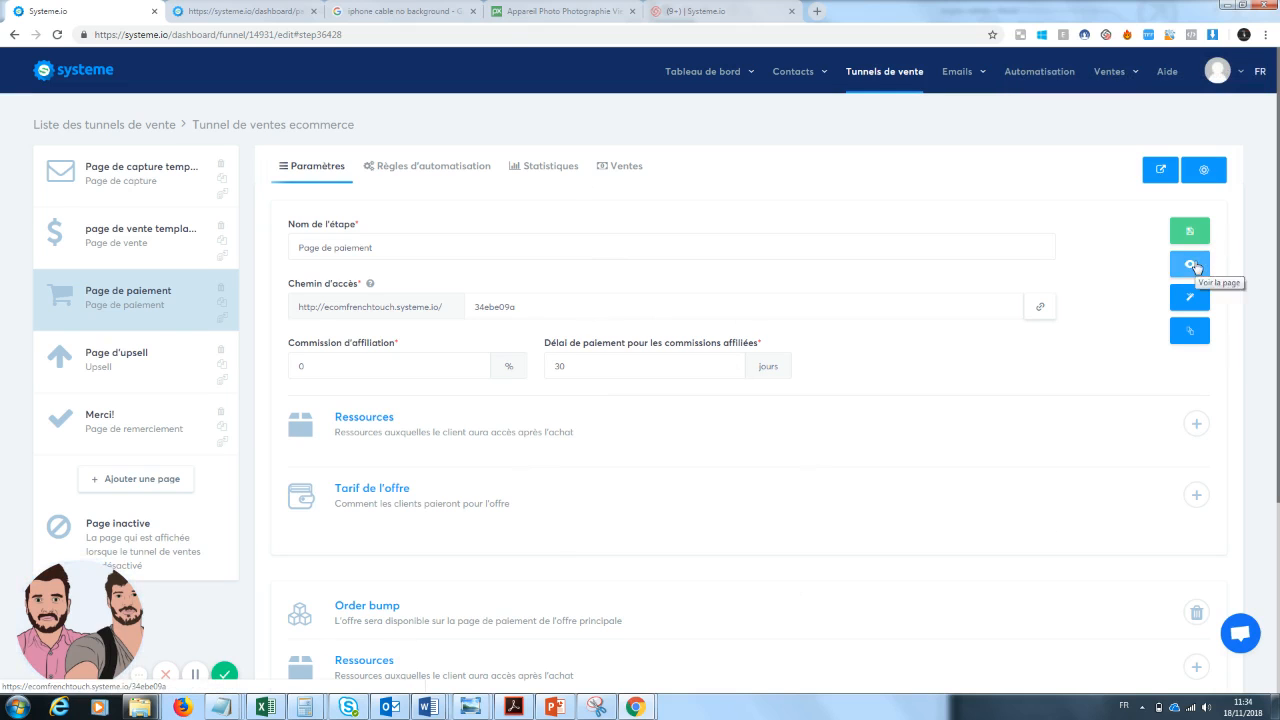
Preview the live payment page and examine its customer form, payment options and order bump offer.
left_click(1190, 265)
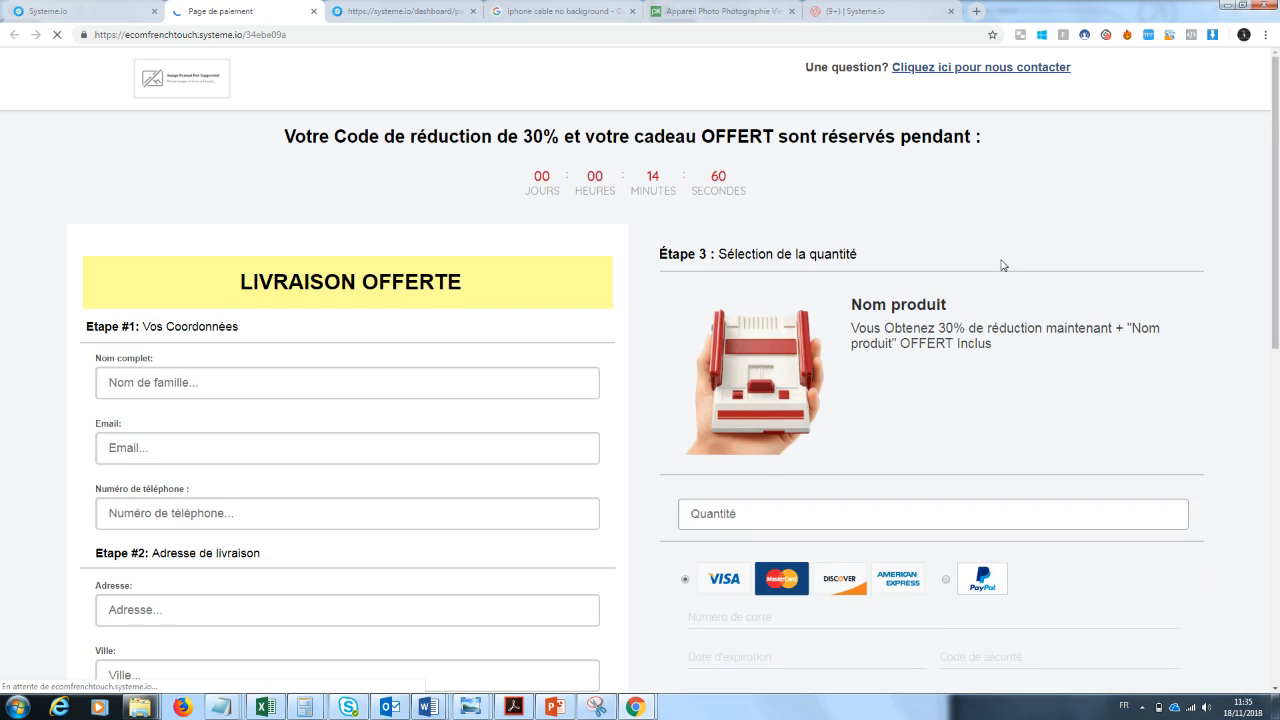
scroll(1276, 160, "down", 1)
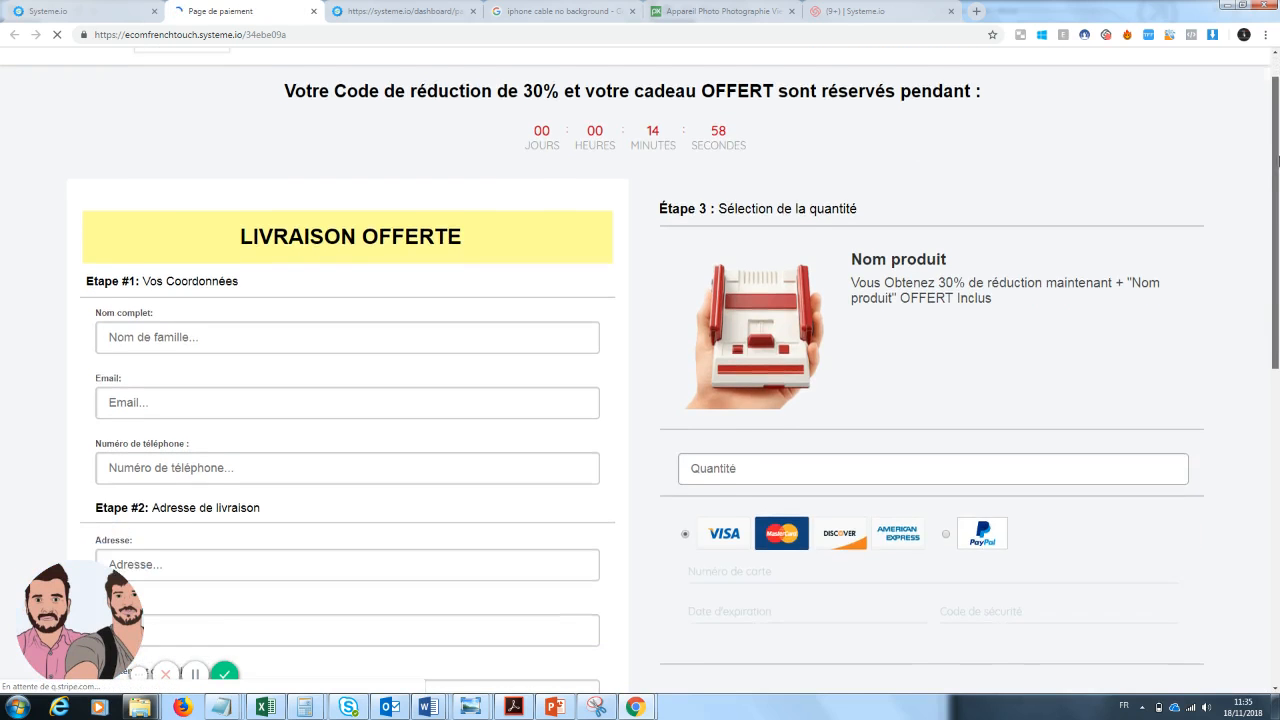
left_click_drag(1276, 160, 1277, 178)
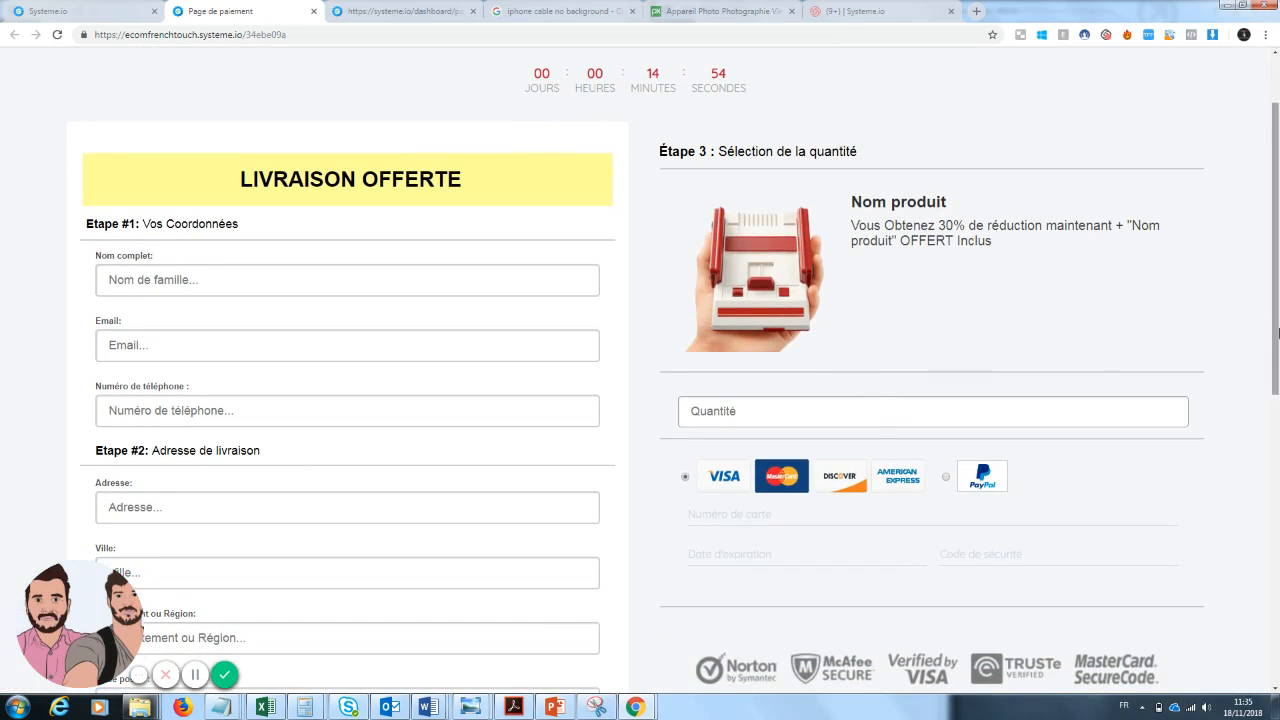
left_click_drag(1277, 353, 1277, 463)
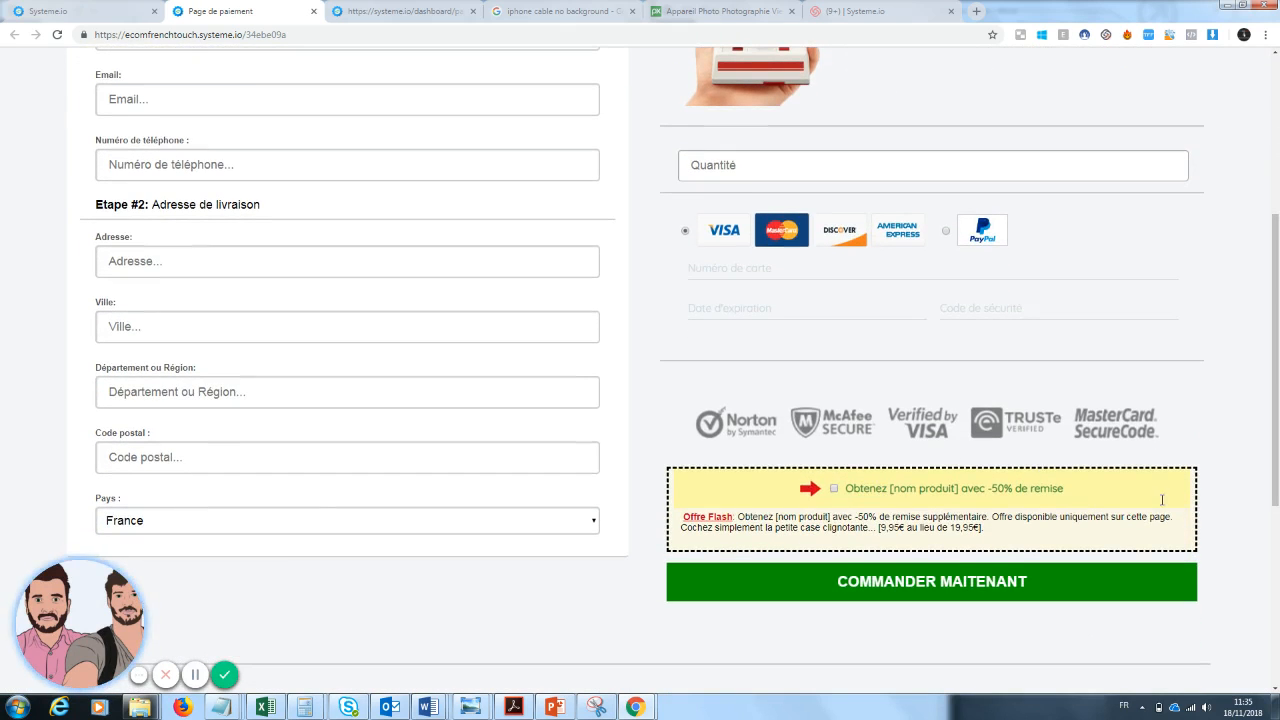
key("F5")
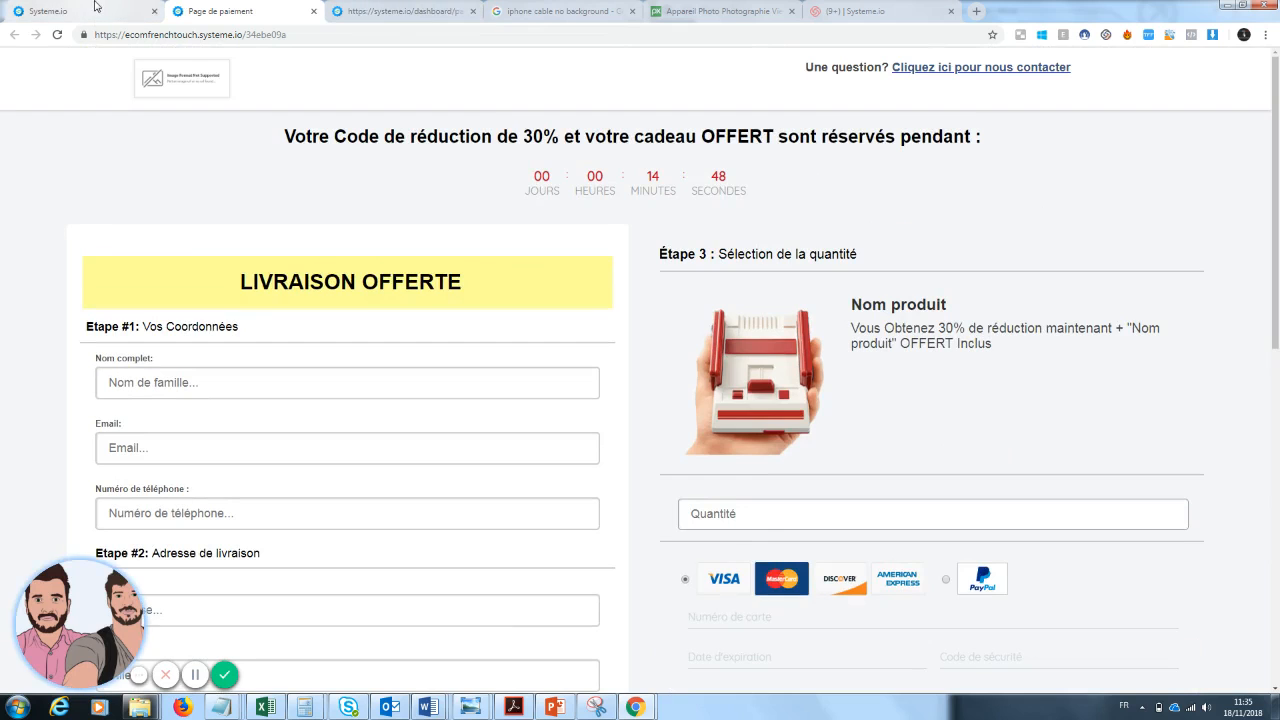
Open the payment page in the page editor and delete "et votre cadeau OFFERT" from the headline above the countdown.
left_click(86, 12)
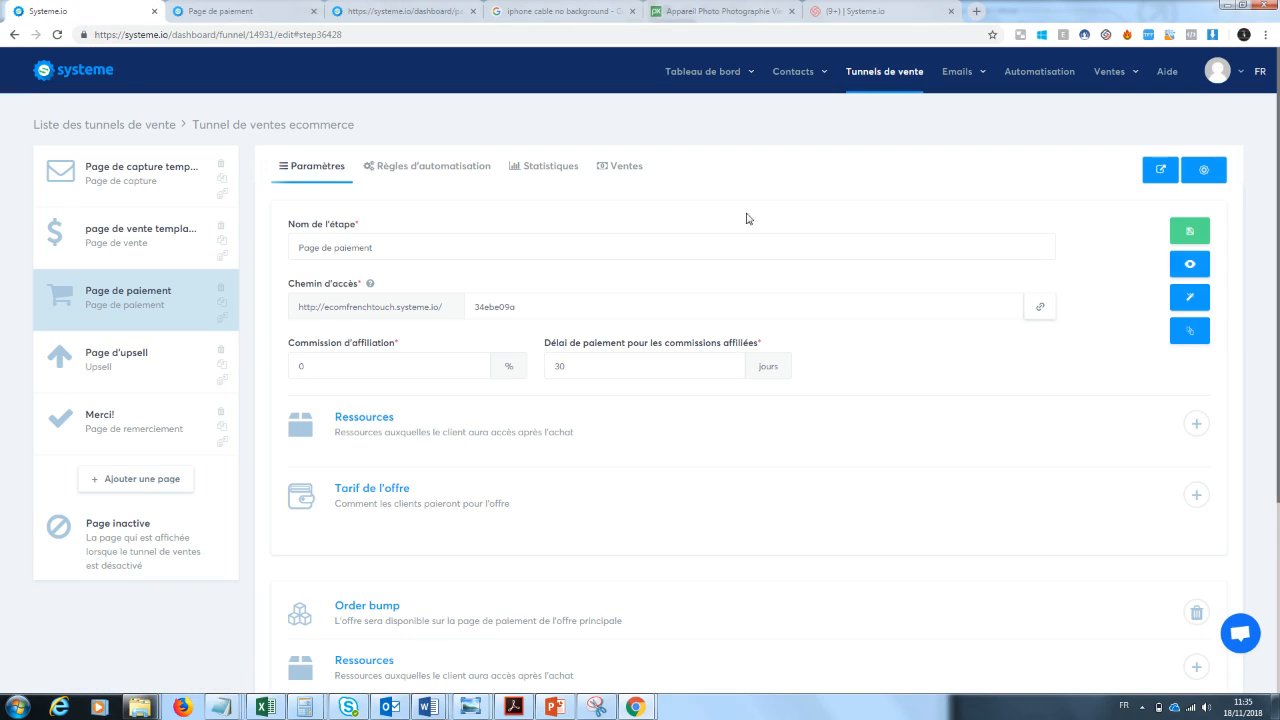
left_click(1202, 308)
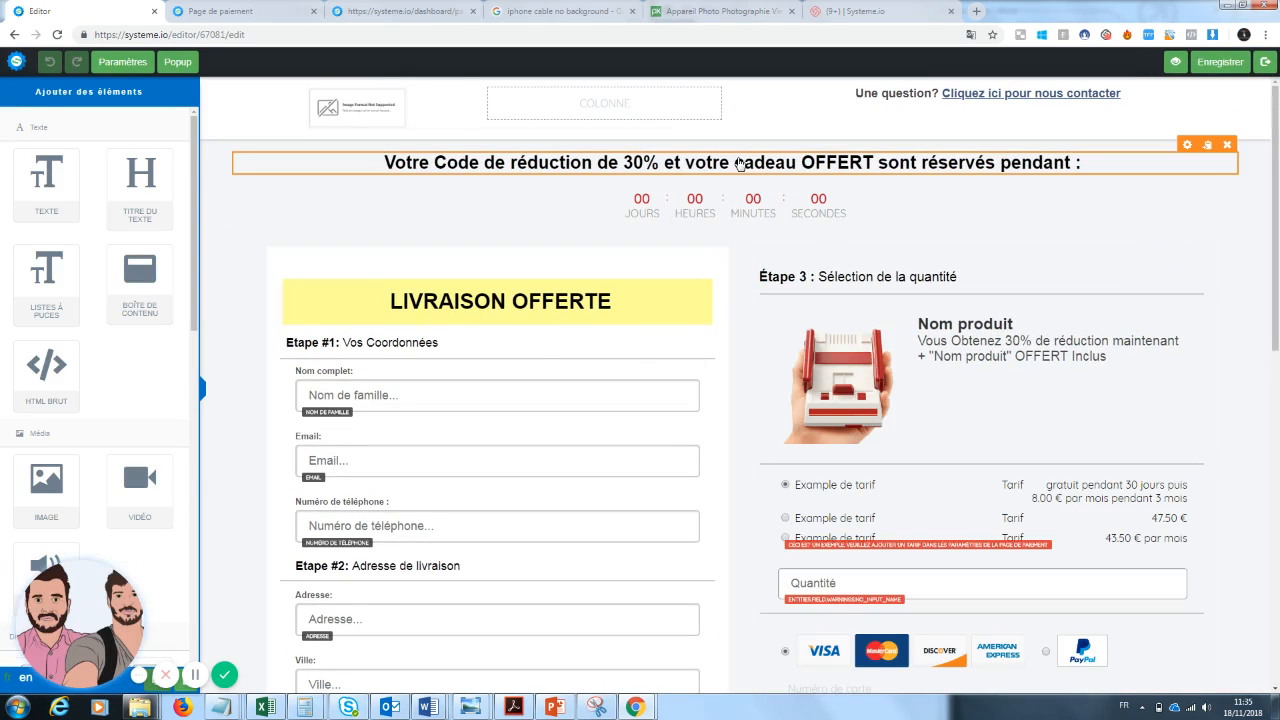
left_click(830, 172)
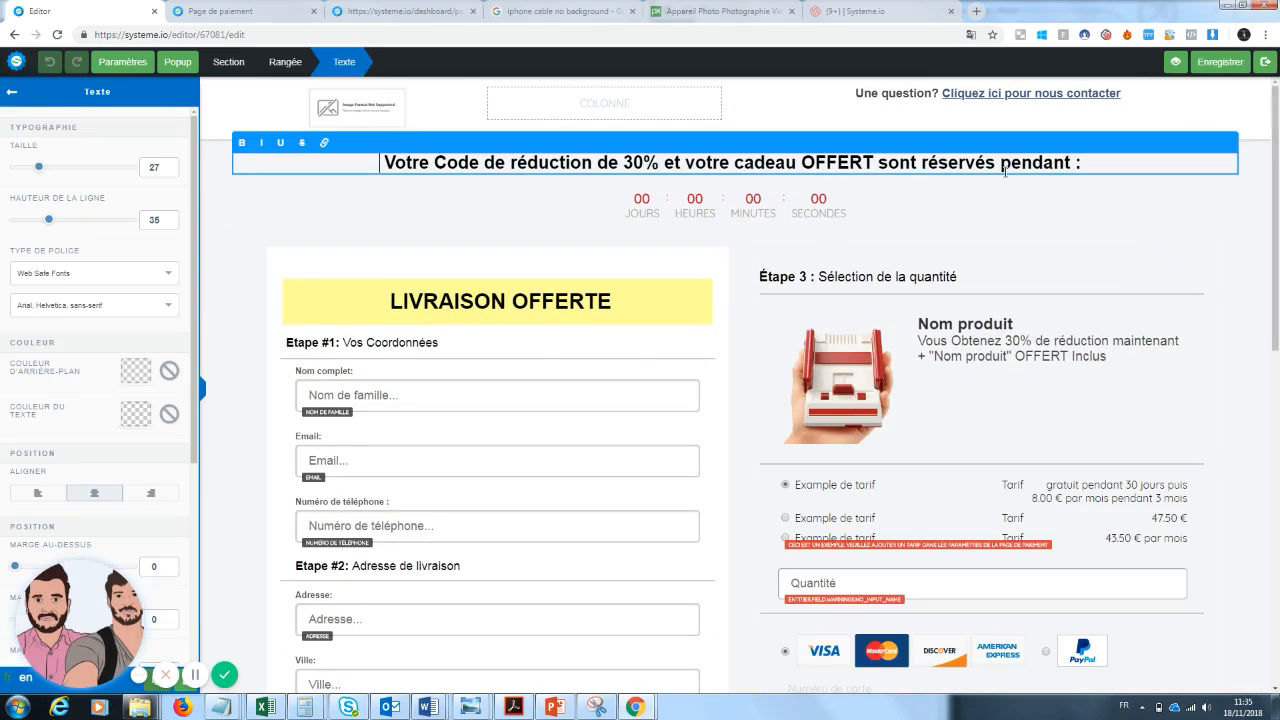
left_click_drag(877, 162, 681, 162)
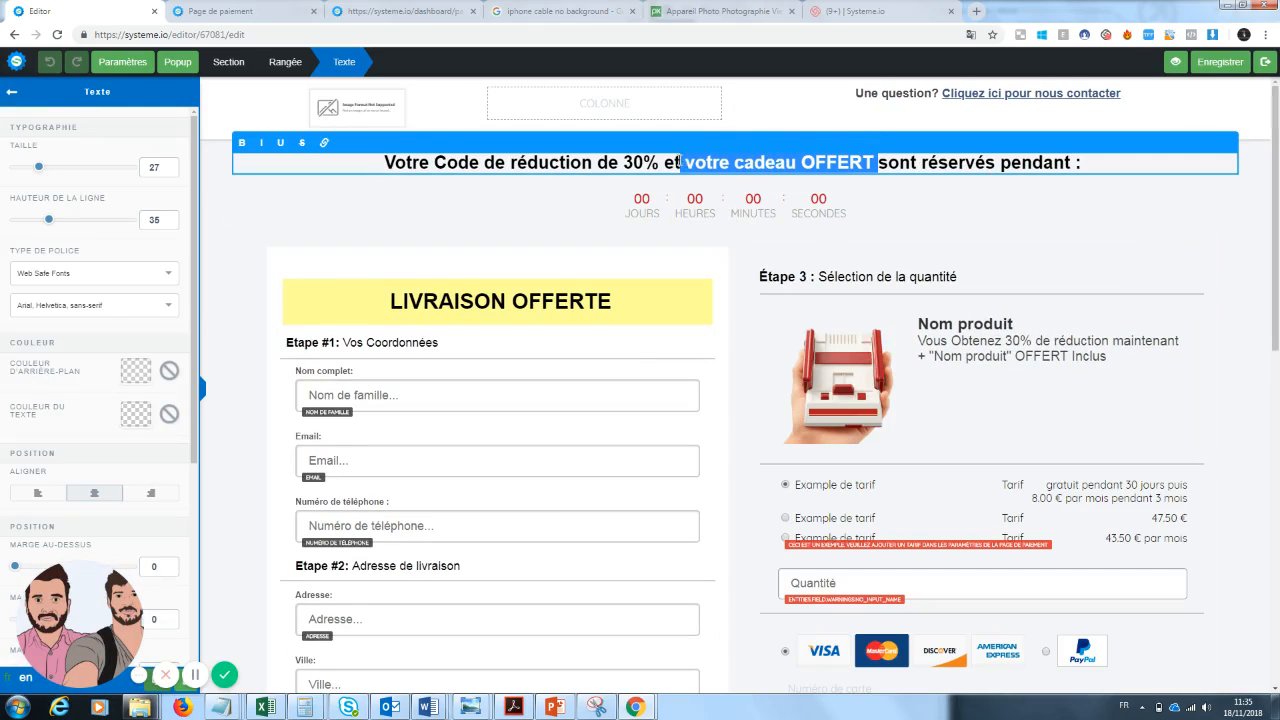
key("BackSpace")
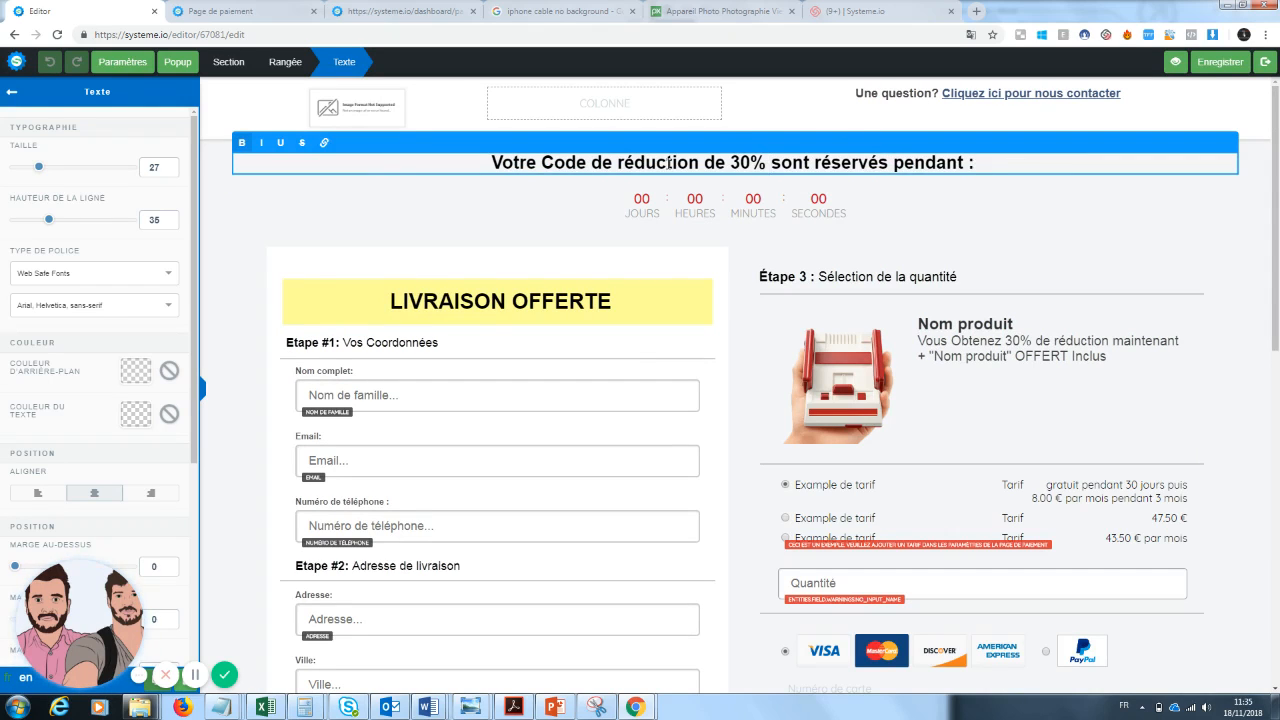
Correct the headline above the countdown to read "Votre Code de réduction de 30% est réservé pendant :".
left_click(723, 161)
key("BackSpace")
key("BackSpace")
type("de")
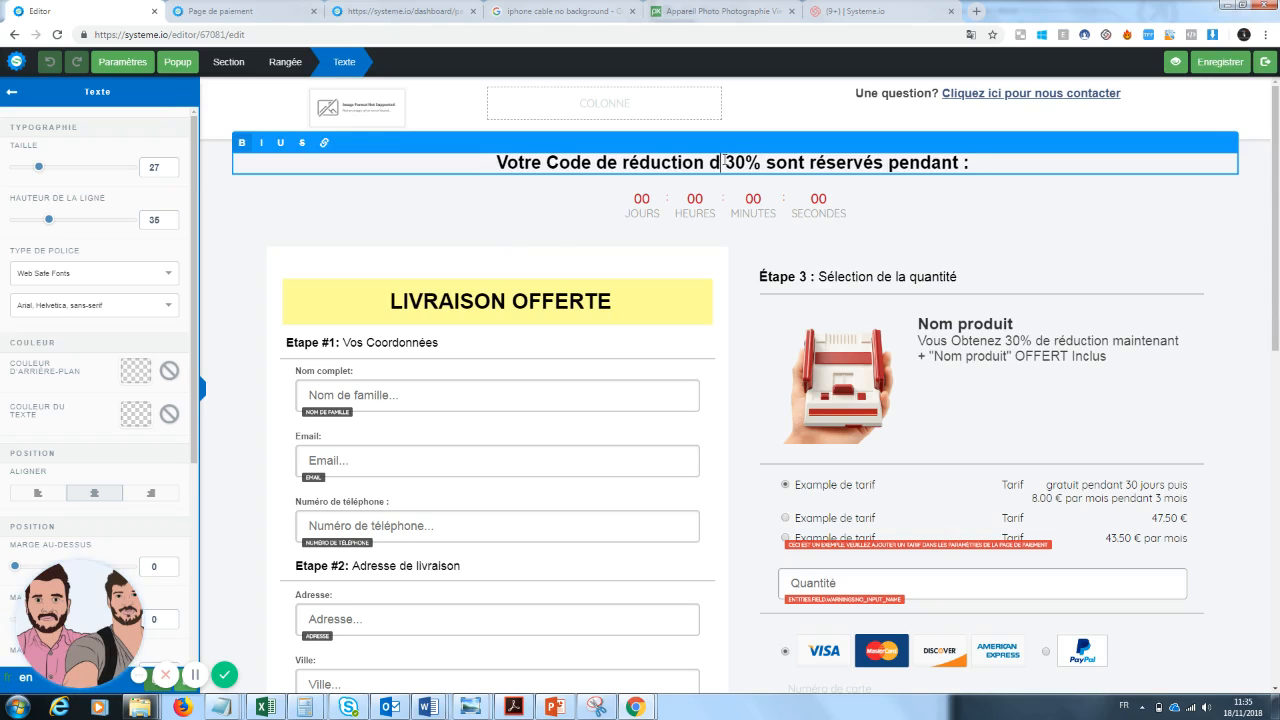
left_click_drag(810, 161, 784, 162)
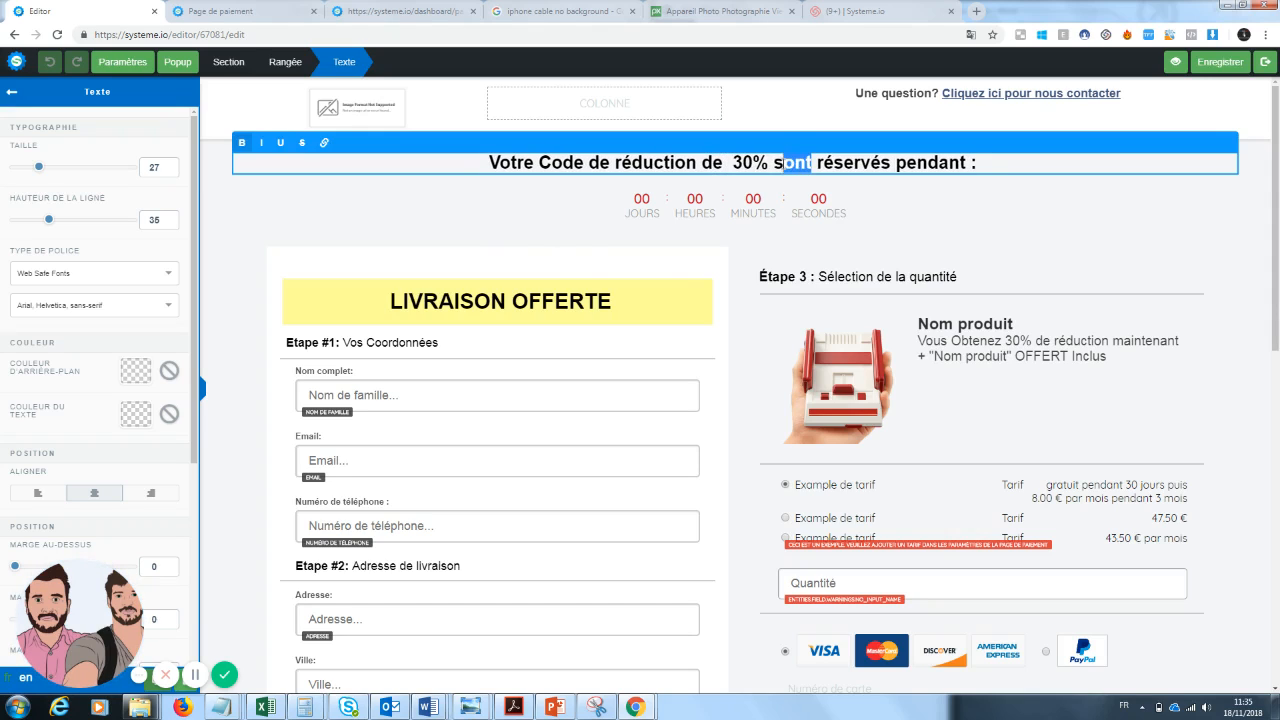
type("est")
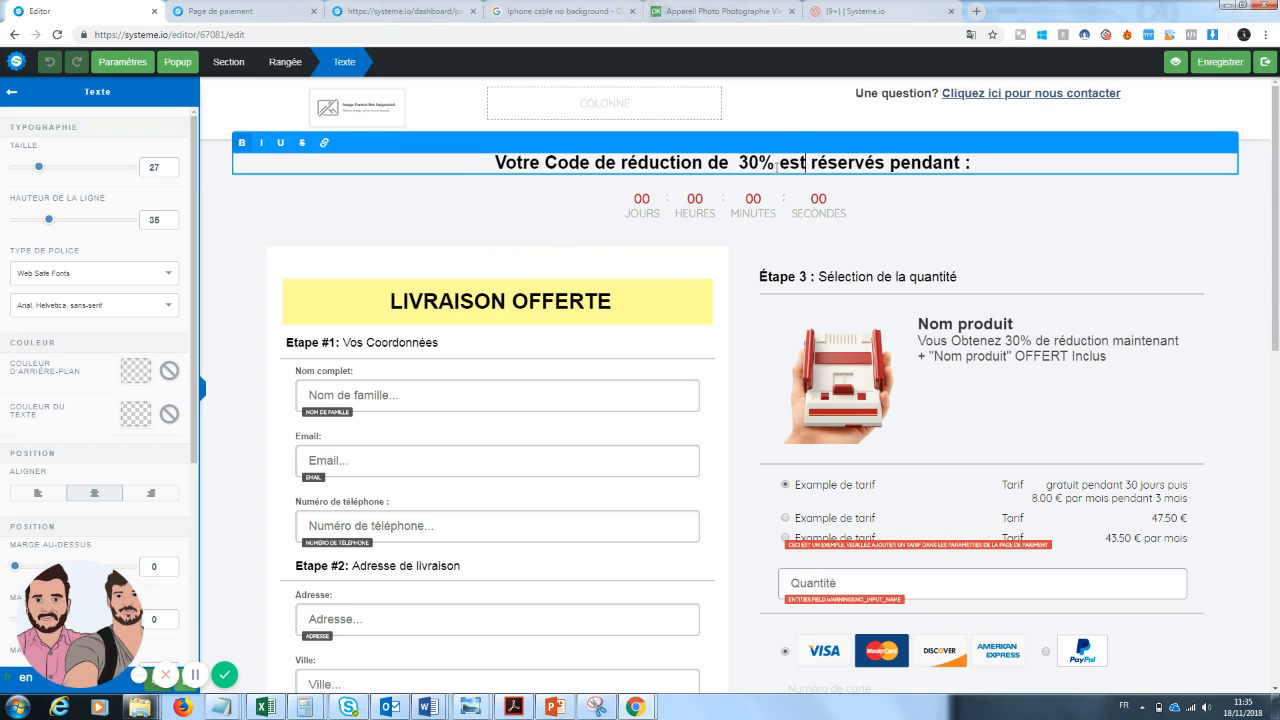
left_click(878, 164)
key("BackSpace")
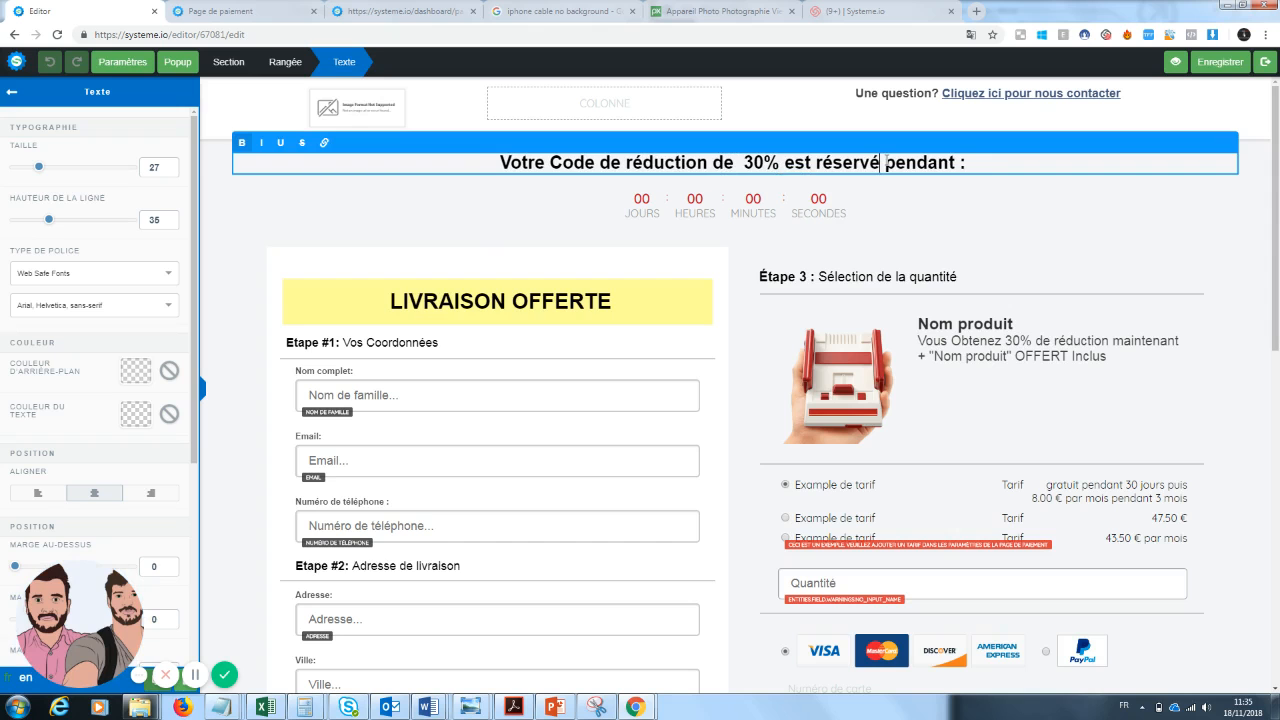
left_click(1079, 269)
Renumber the "Sélection de la quantité" heading as Étape 2.
left_click_drag(1277, 212, 1277, 252)
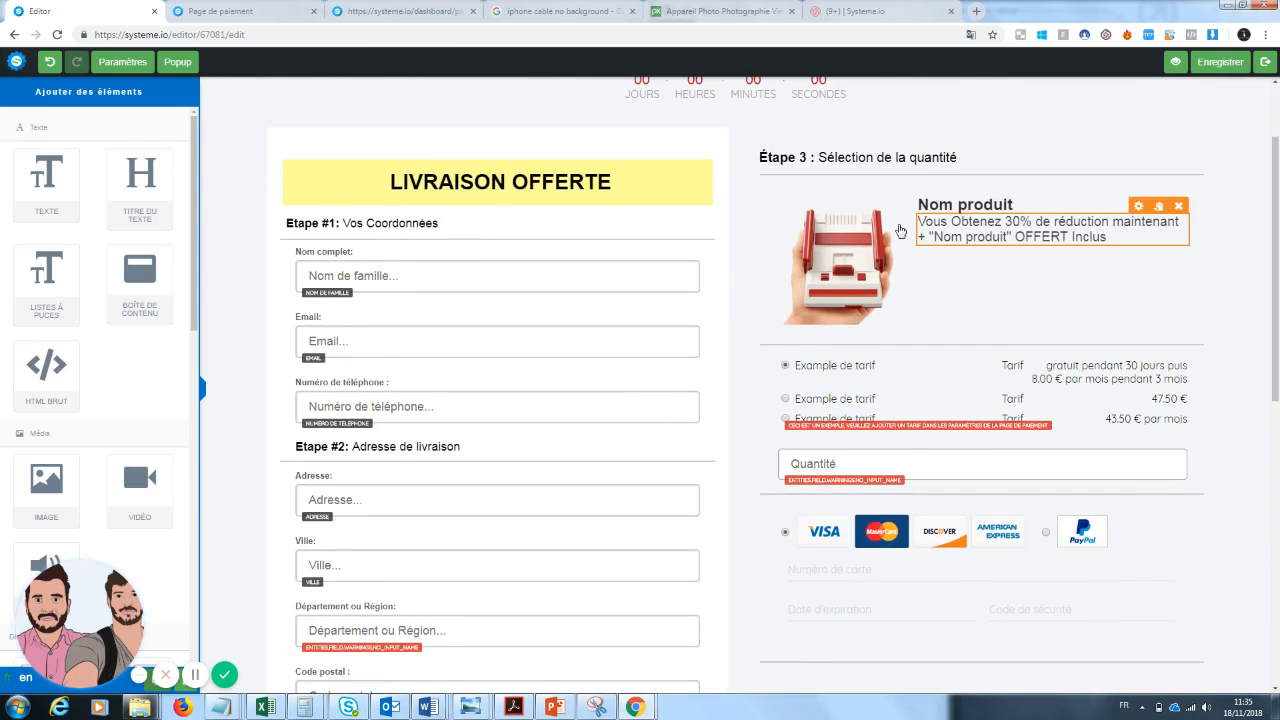
left_click(807, 162)
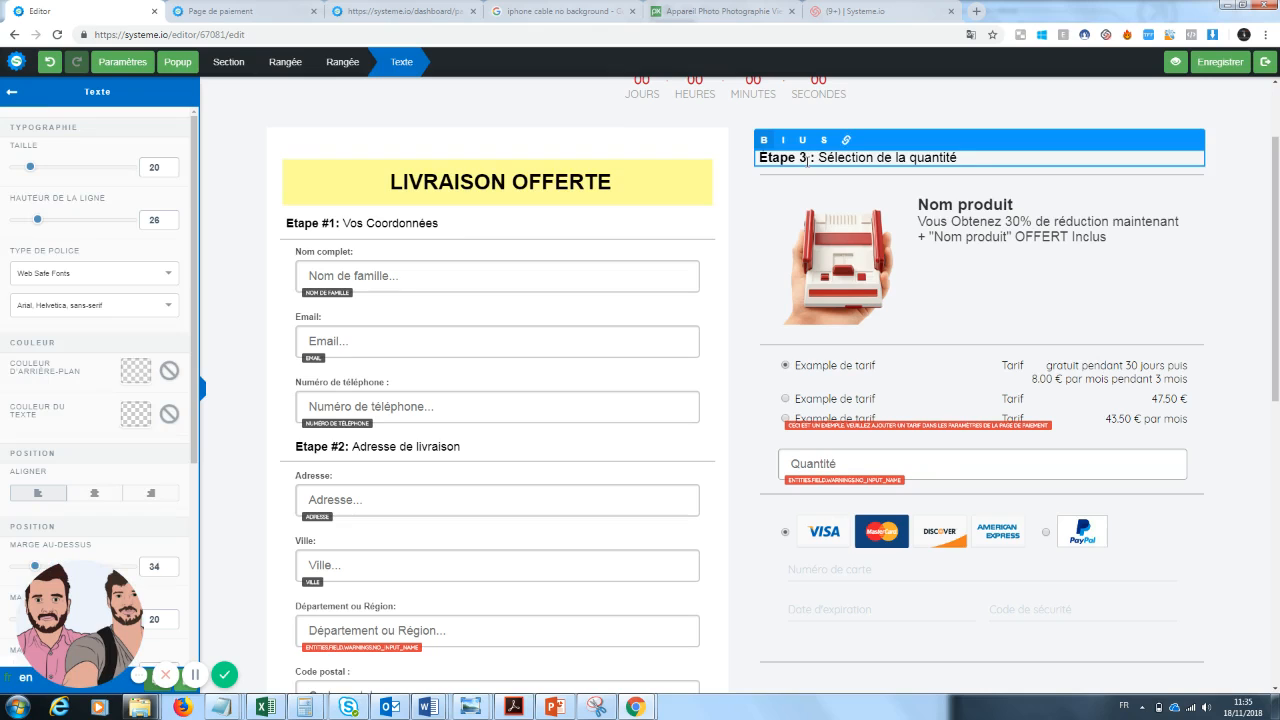
key("BackSpace")
type("2")
Replace the product image hand.png with the tech-worlds-strongest-smartphone-lens picture from the account's own uploaded images.
left_click(843, 262)
left_click(854, 190)
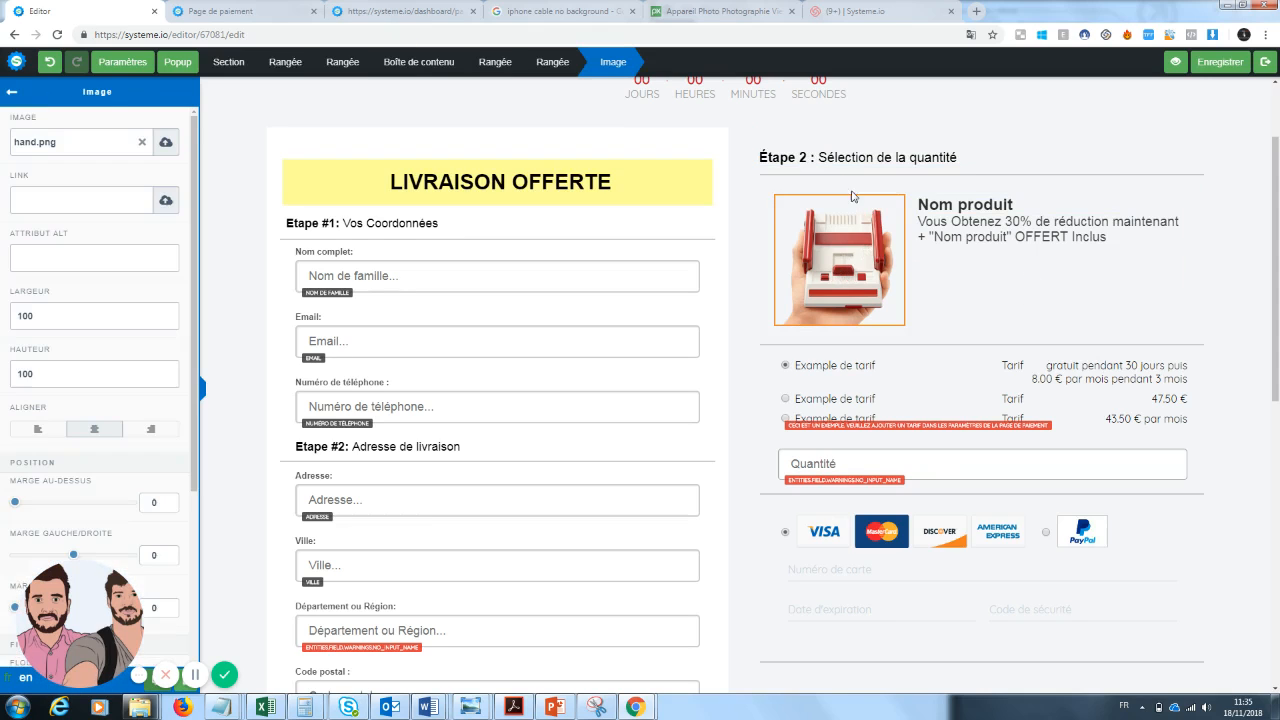
left_click(145, 147)
left_click(165, 145)
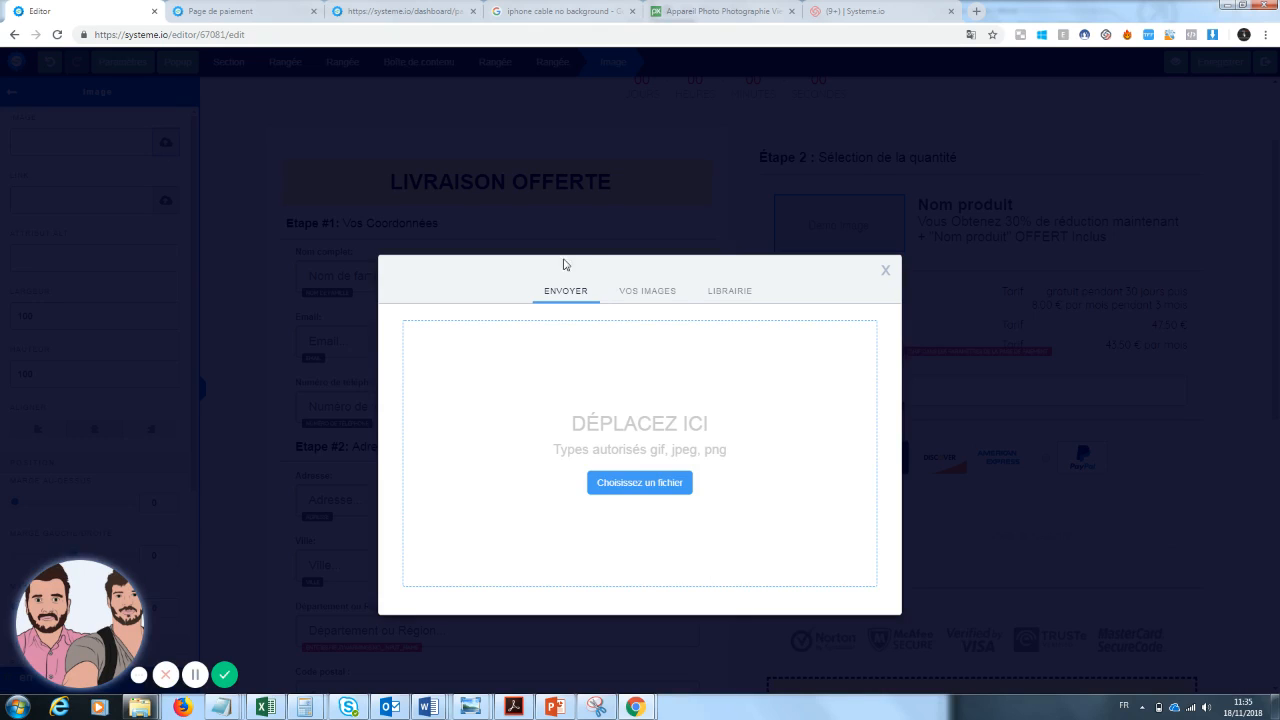
left_click(640, 296)
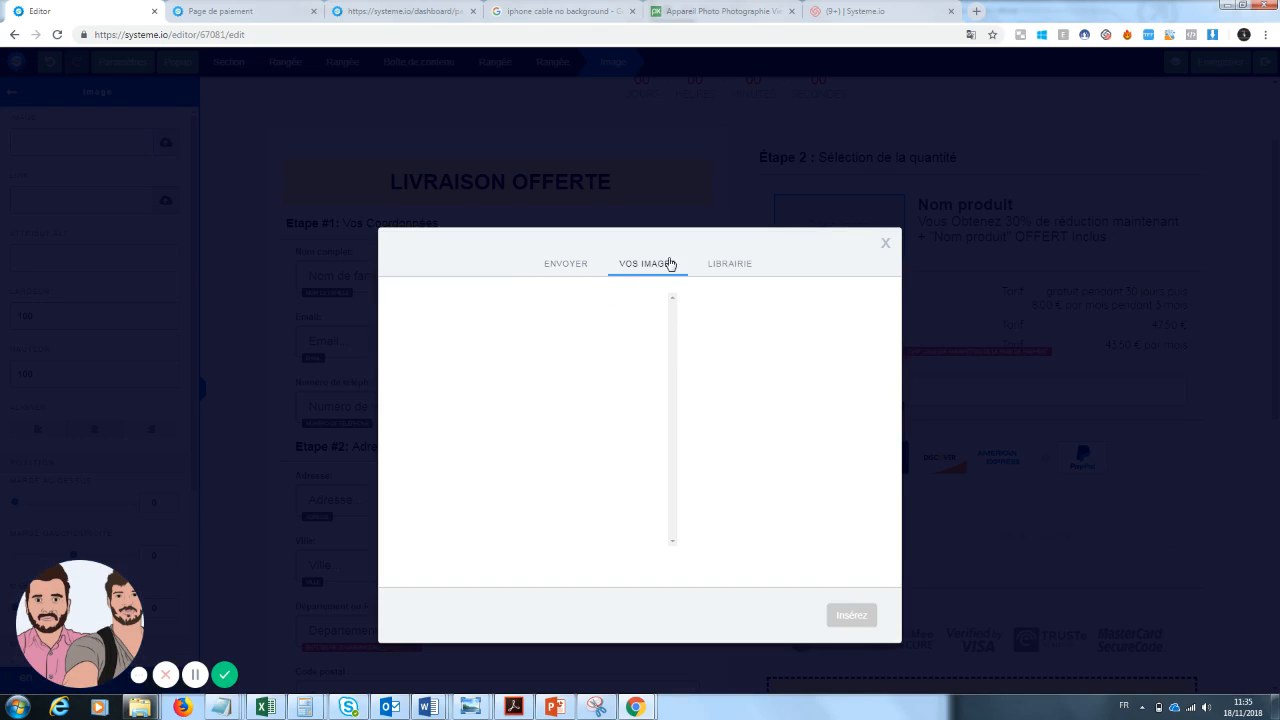
left_click(726, 267)
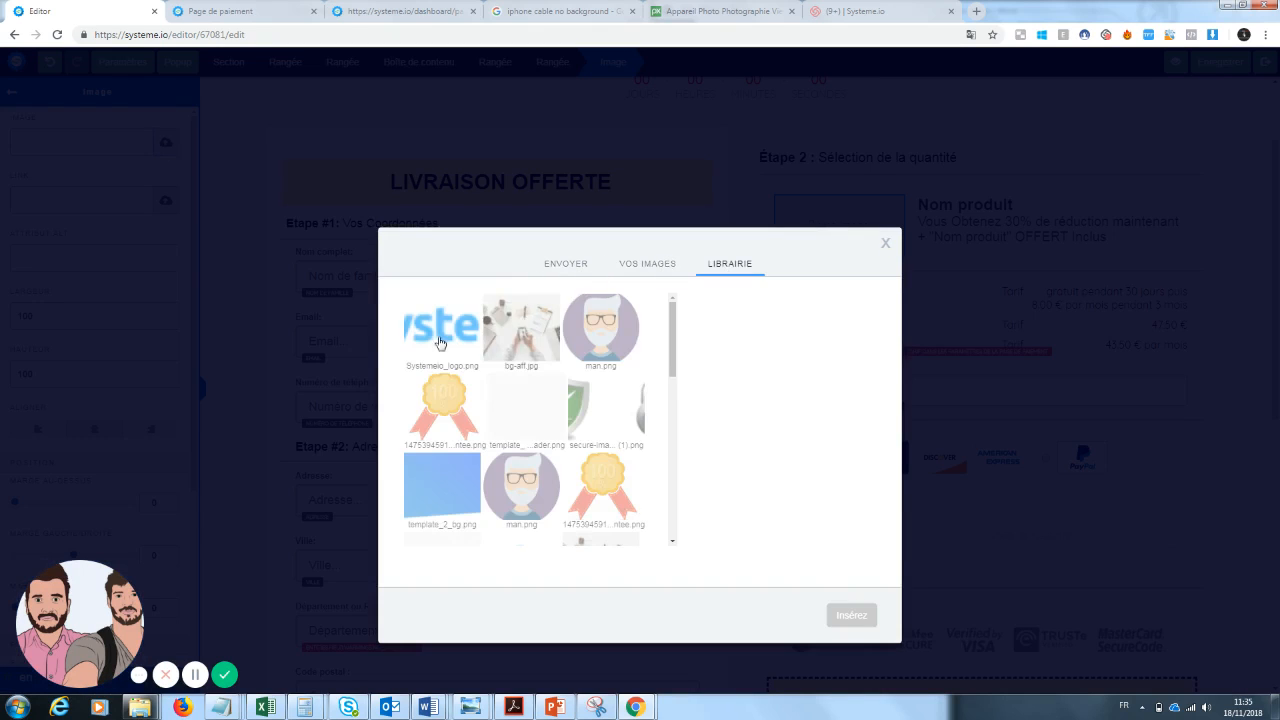
left_click(660, 263)
left_click(580, 268)
left_click(651, 272)
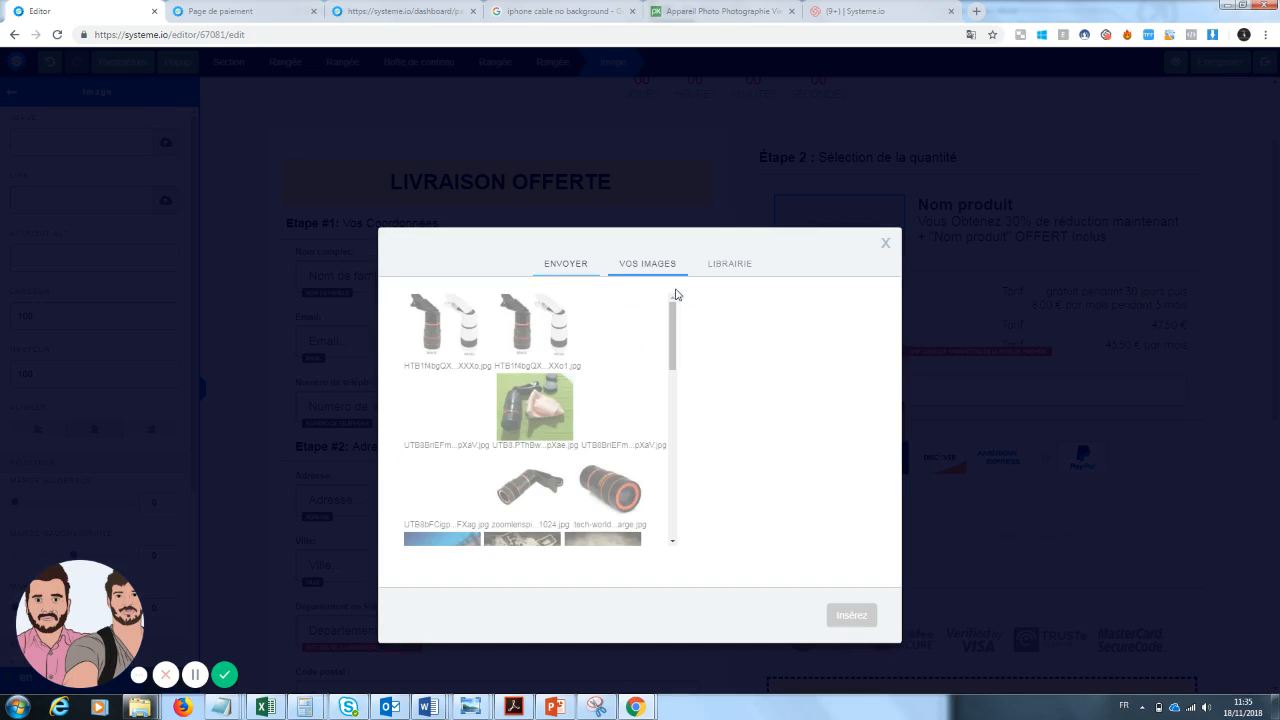
left_click(624, 510)
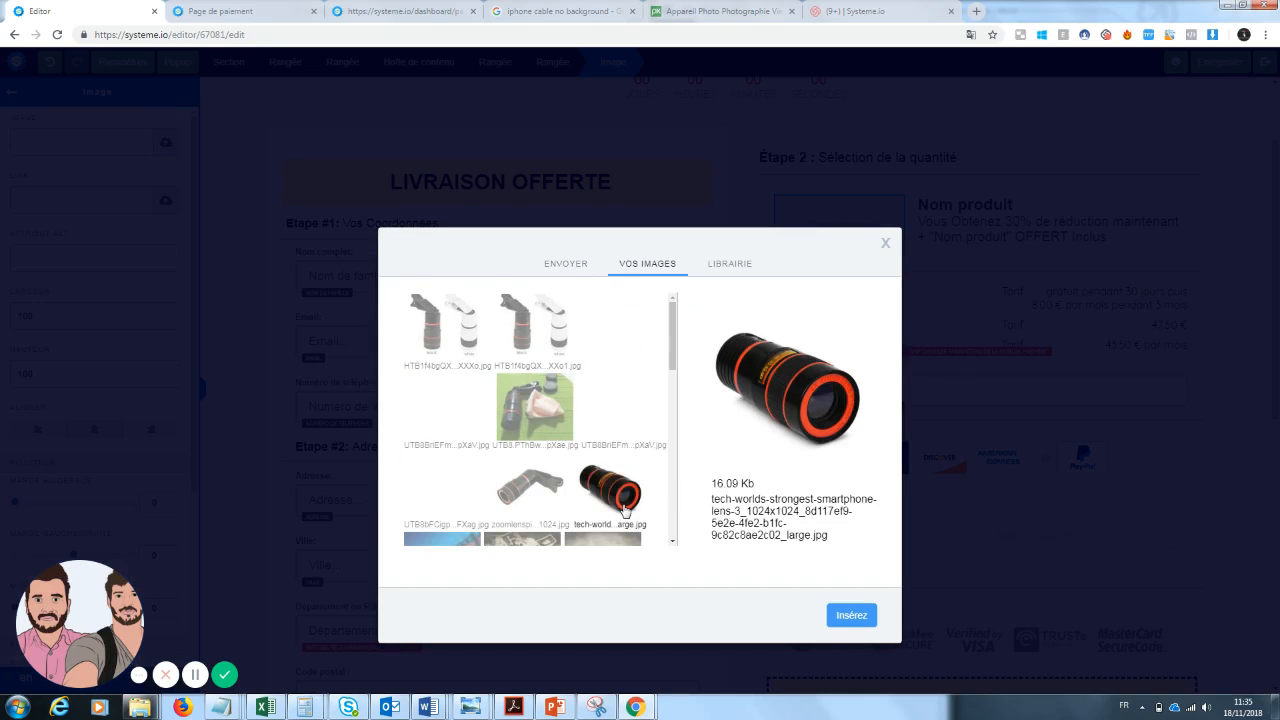
left_click(850, 615)
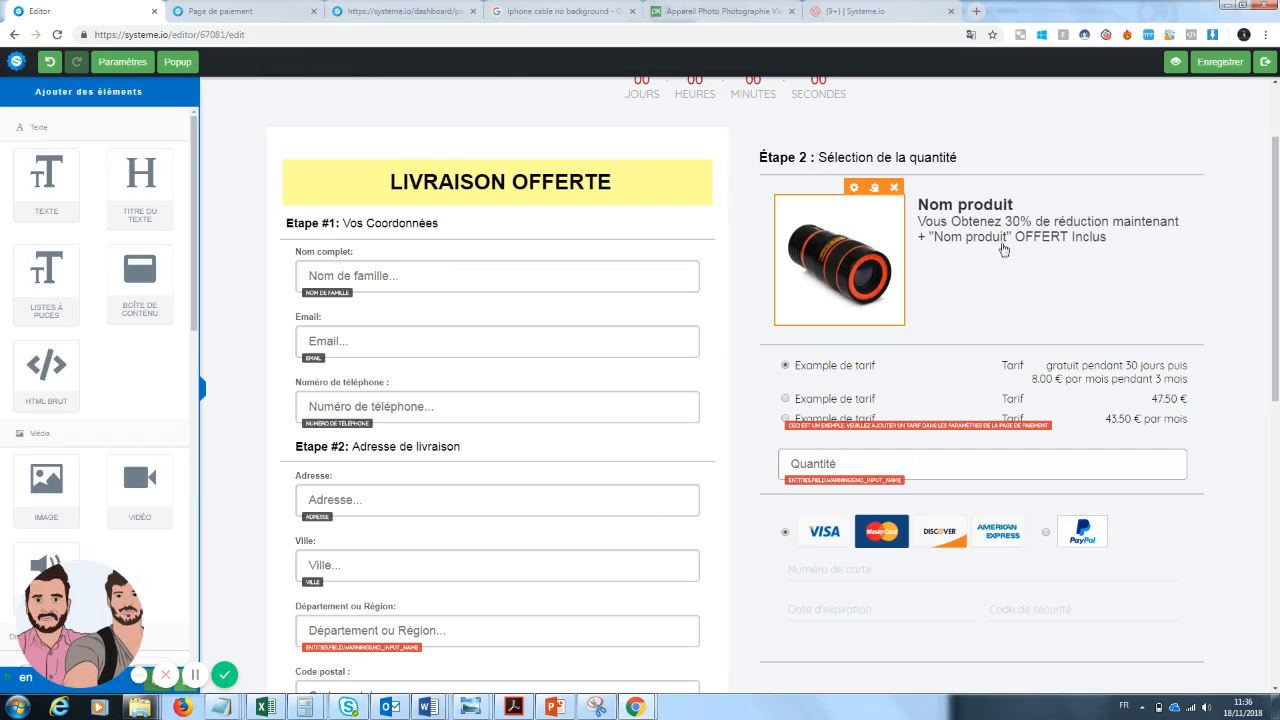
Replace the "Nom produit" title beside the product image with "Zoom Pro".
left_click(1021, 206)
left_click_drag(1021, 206, 936, 204)
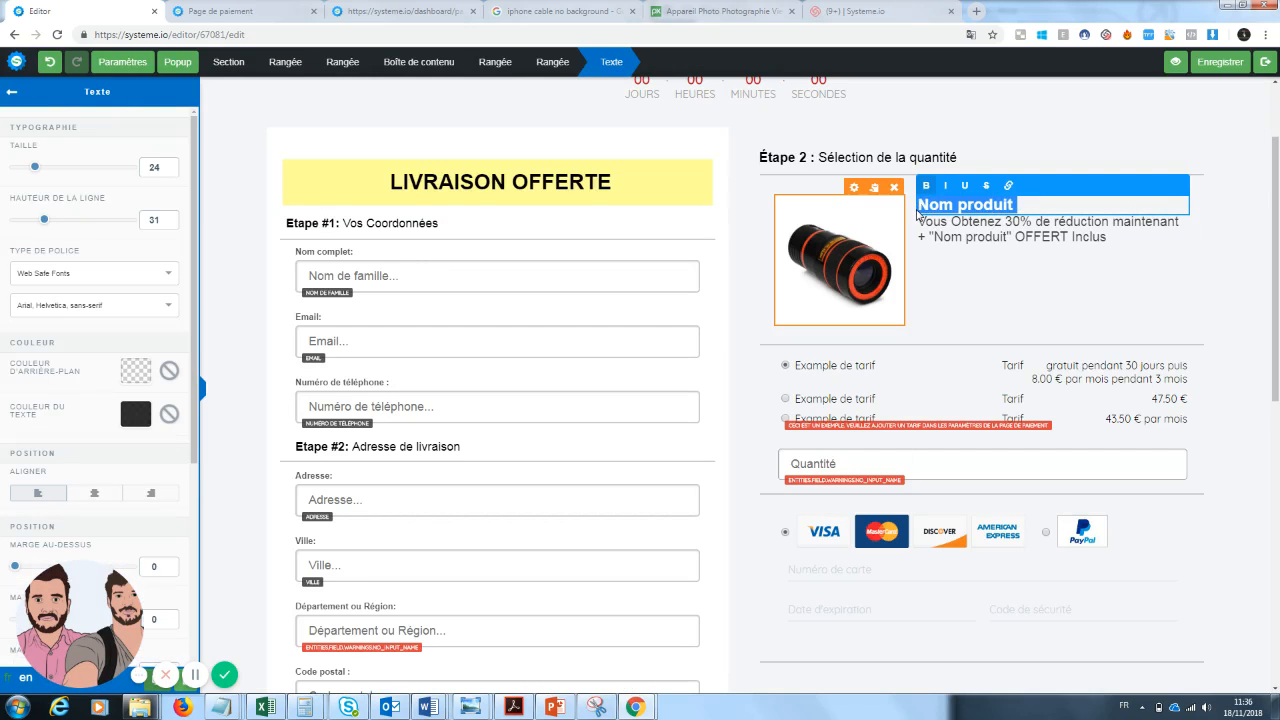
type("Zoom Pro")
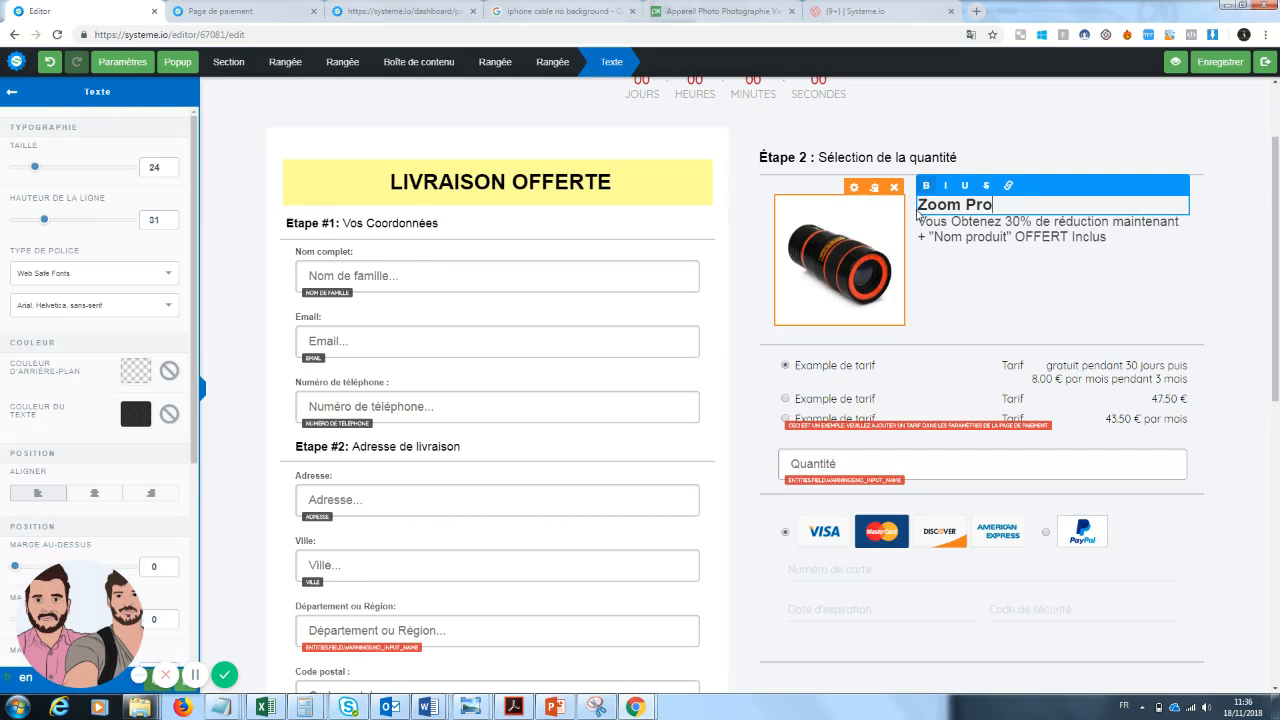
left_click(1103, 239)
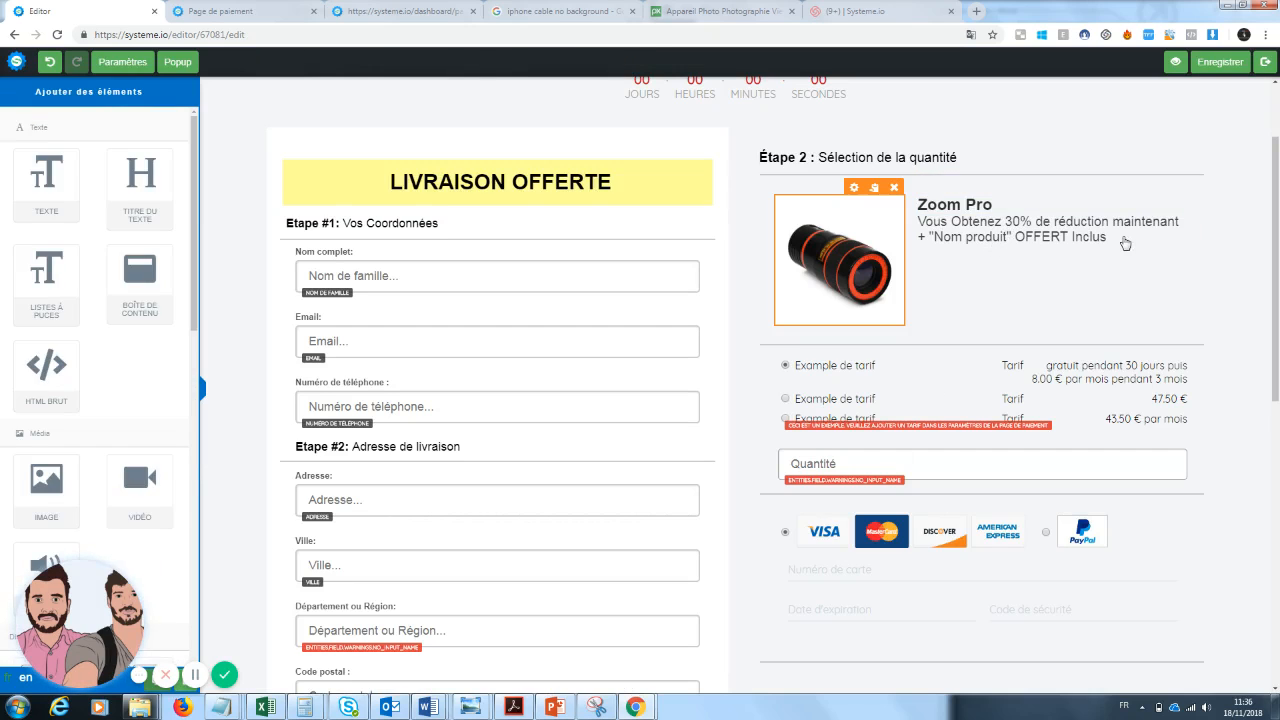
Reword the second line of the product description as "+ une garantie de 30 jours".
left_click(1125, 244)
left_click_drag(1120, 240, 933, 240)
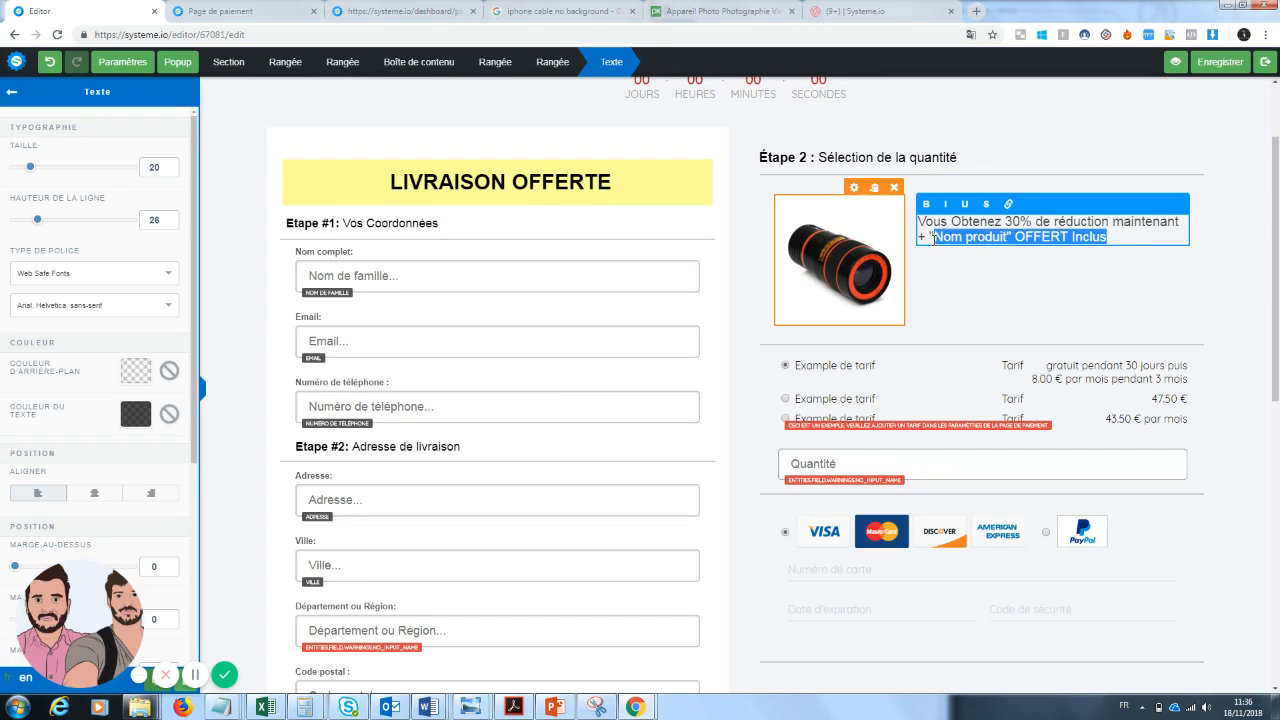
key("BackSpace")
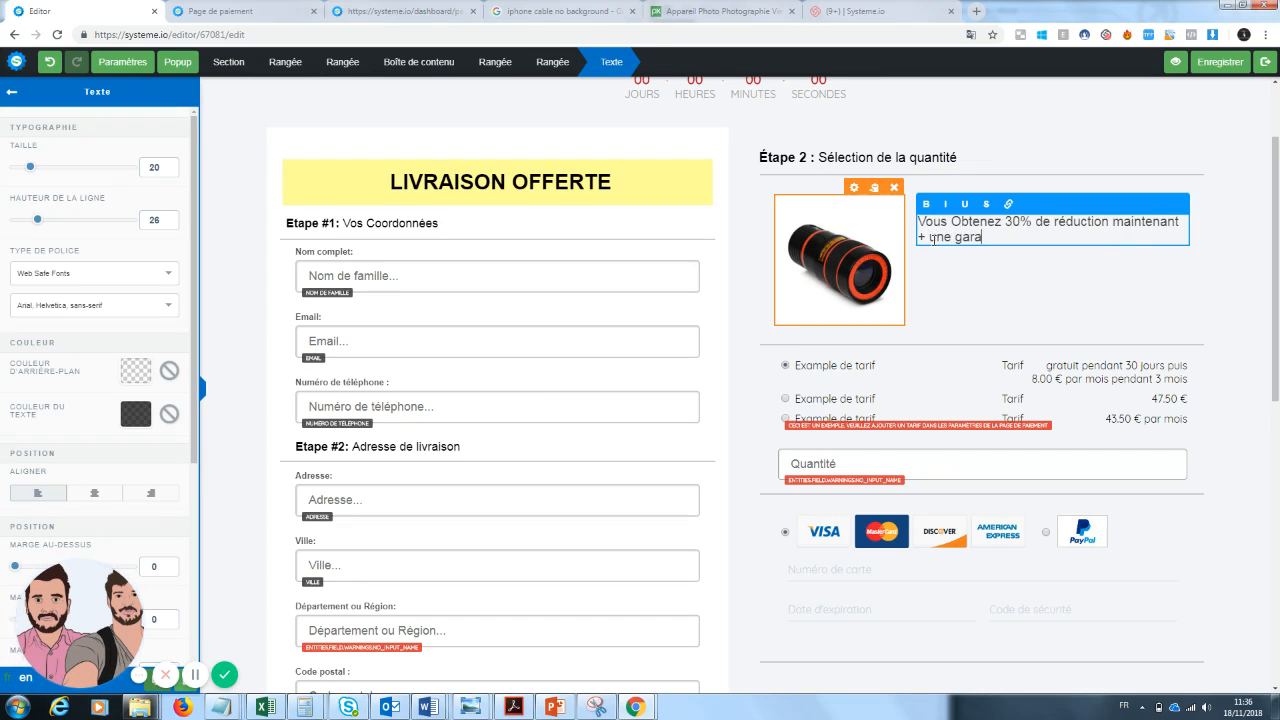
type("une garantie de 30 jours")
left_click(985, 315)
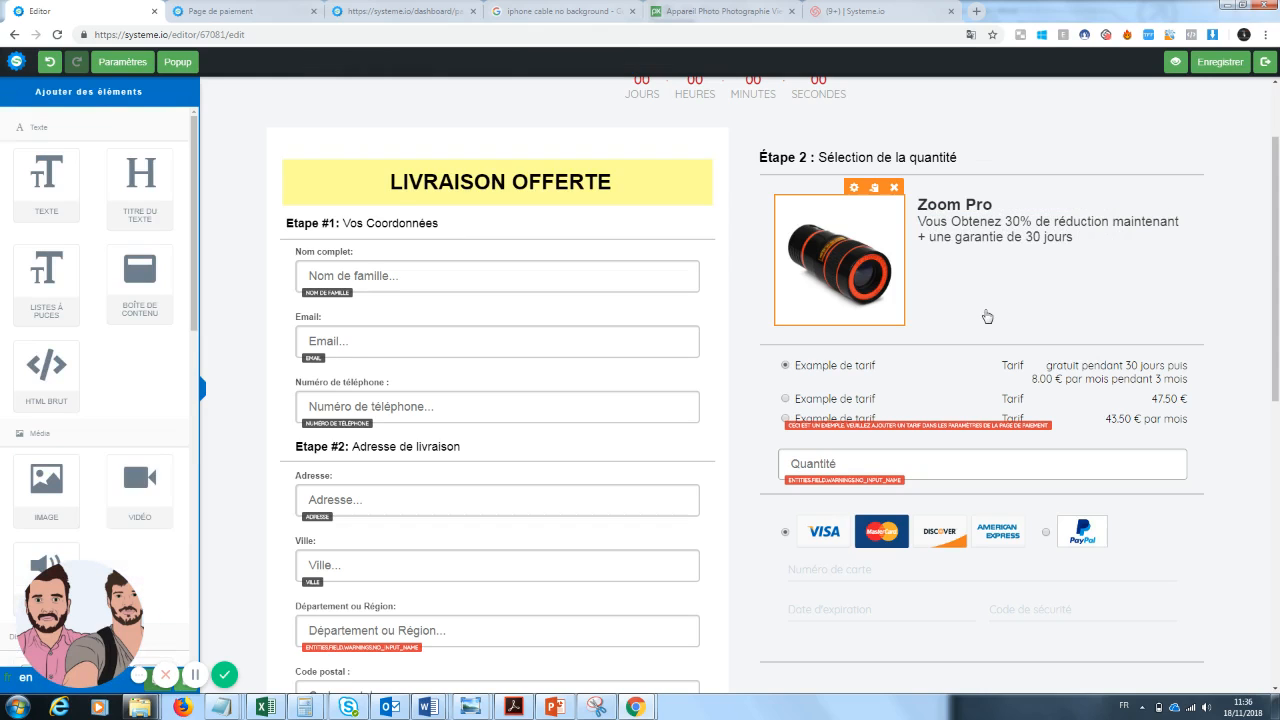
Check the data type choices of the Quantité form field below the example prices.
scroll(942, 307, "down", 1)
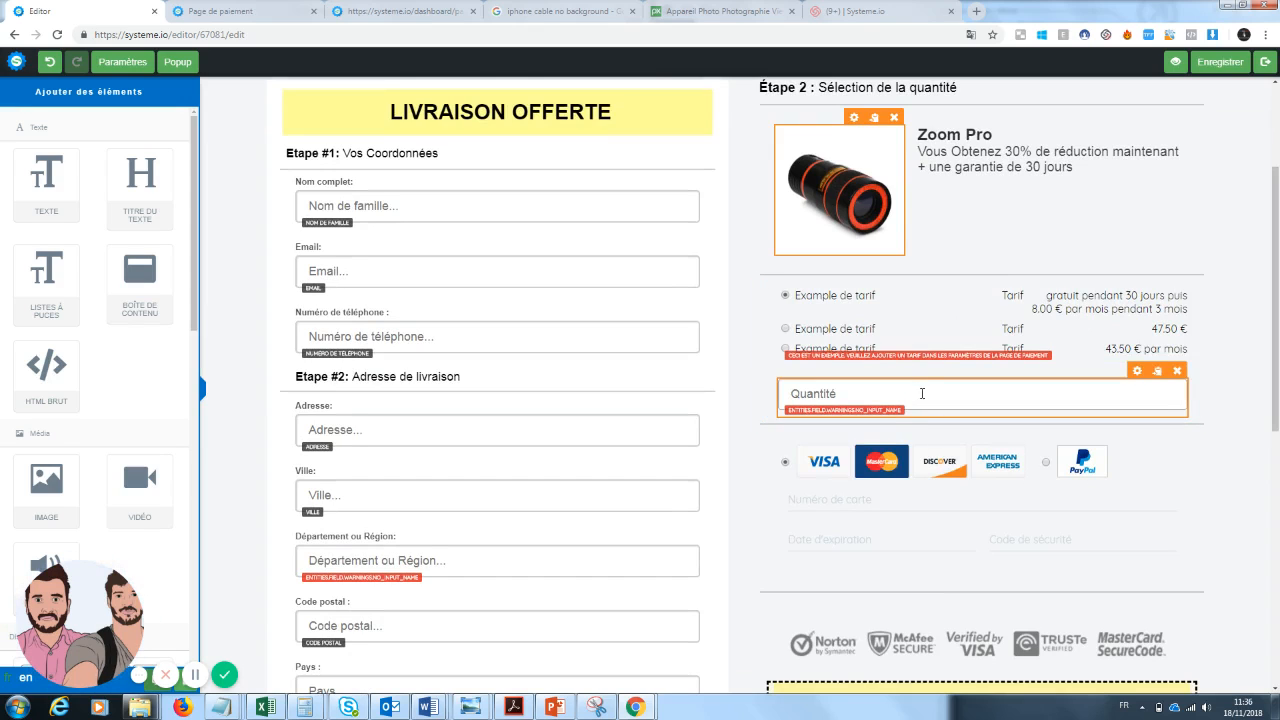
left_click(888, 395)
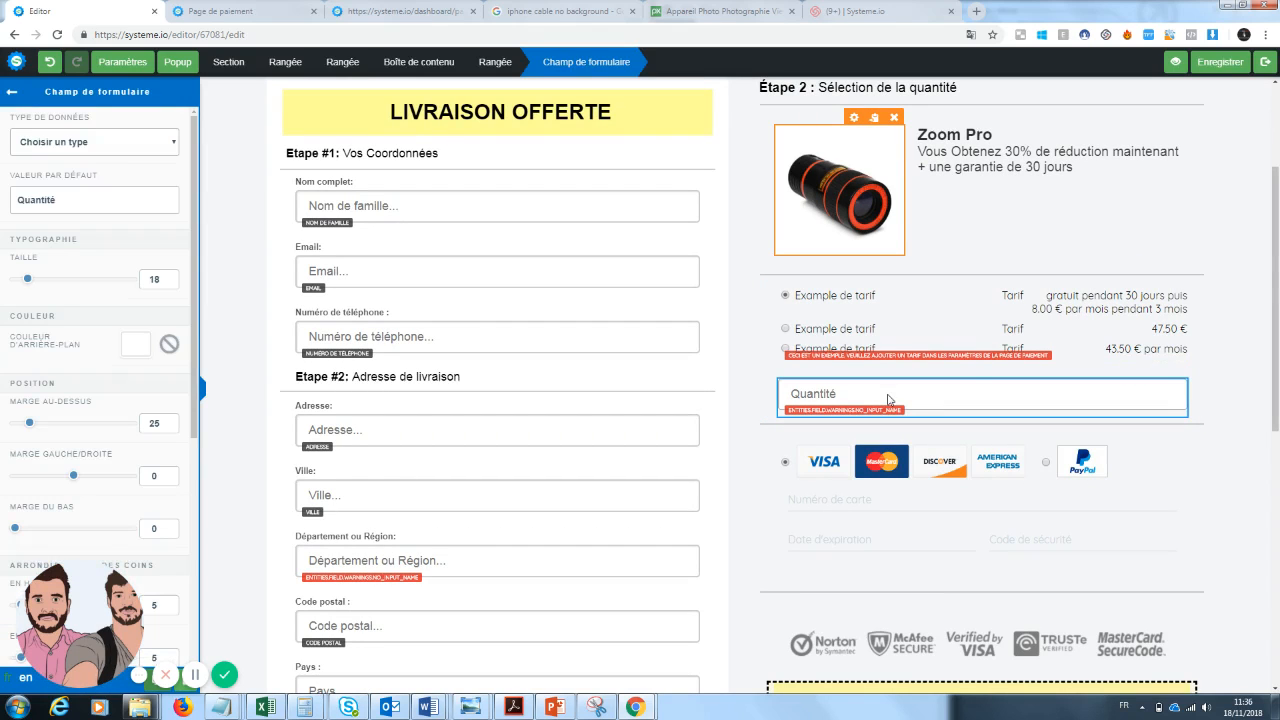
left_click(124, 146)
left_click(124, 146)
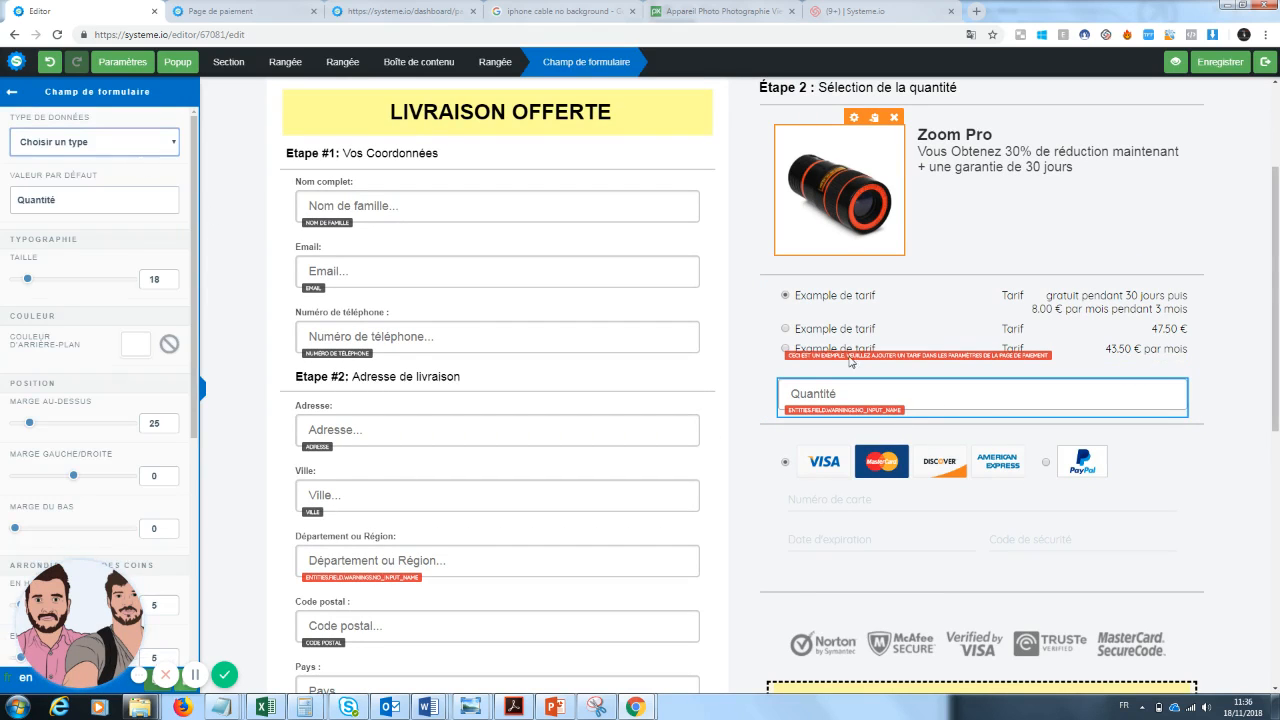
left_click(1250, 390)
Delete the Quantité form field from the payment page and confirm its removal.
scroll(1249, 386, "down", 1)
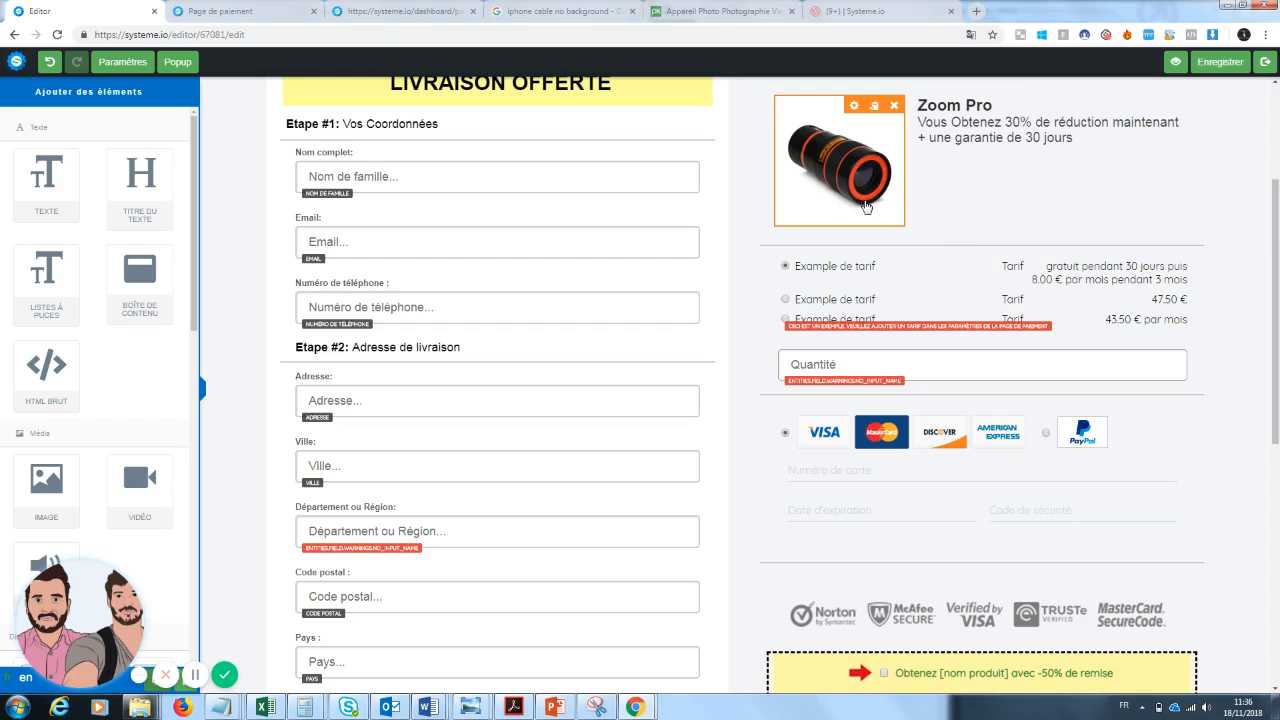
left_click(1177, 342)
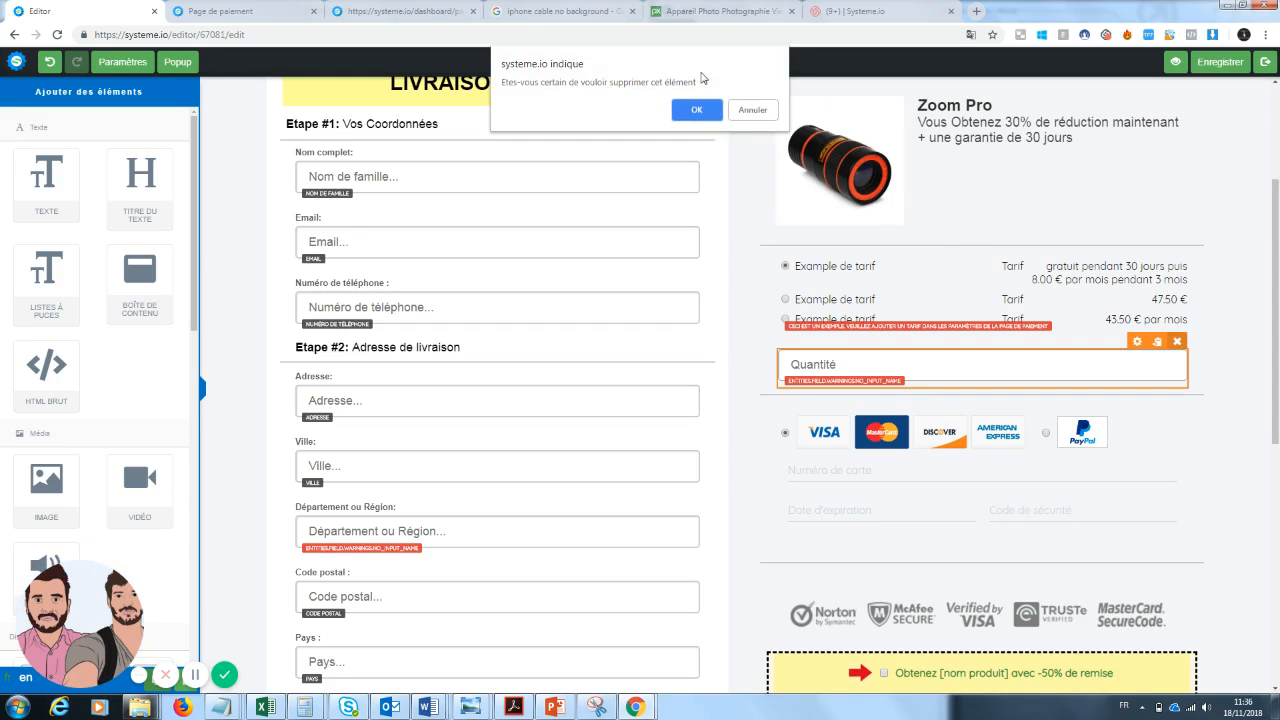
left_click(697, 110)
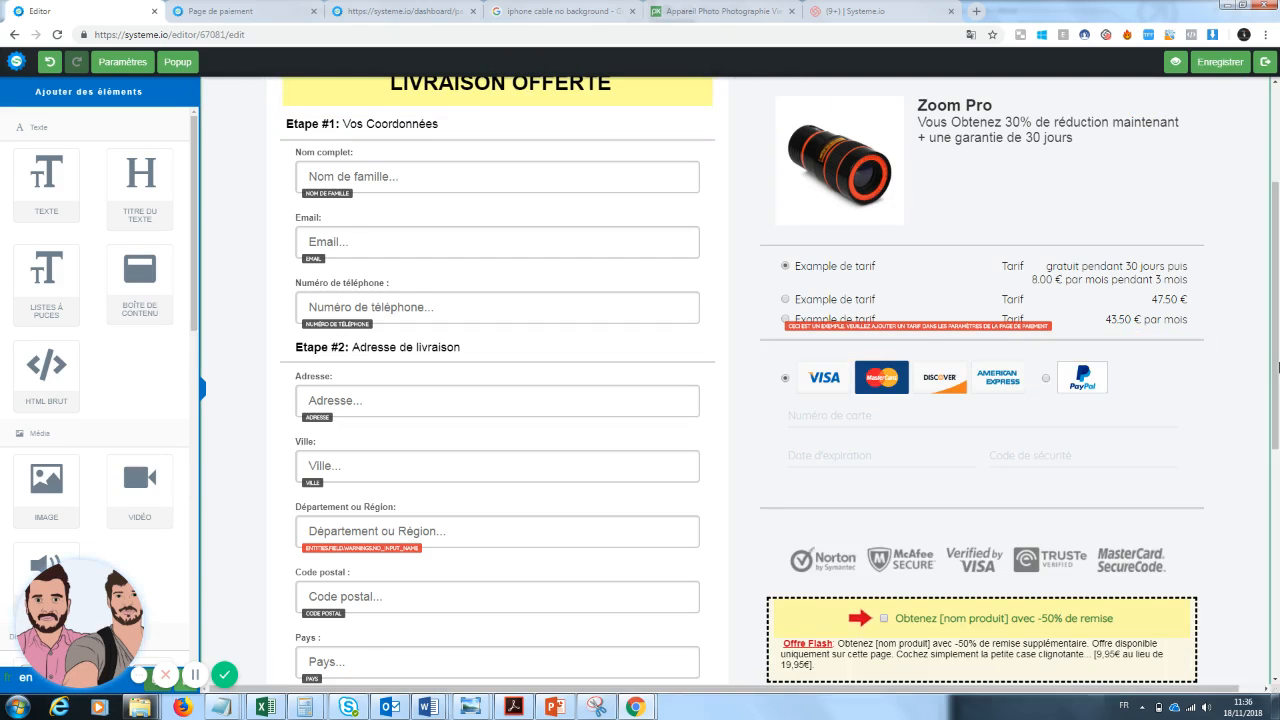
Replace the order bump name with "Obtenez le screen clean pour un écran propre".
scroll(1278, 453, "down", 2)
left_click(861, 437)
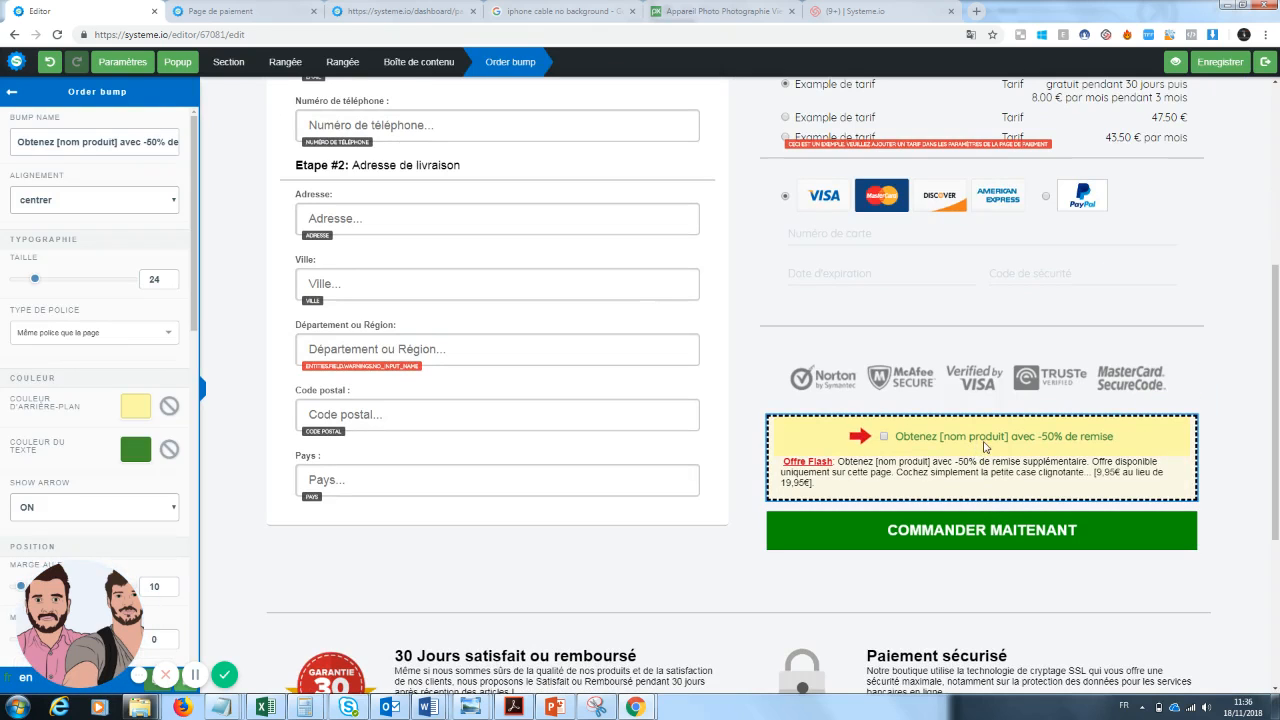
left_click(1104, 472)
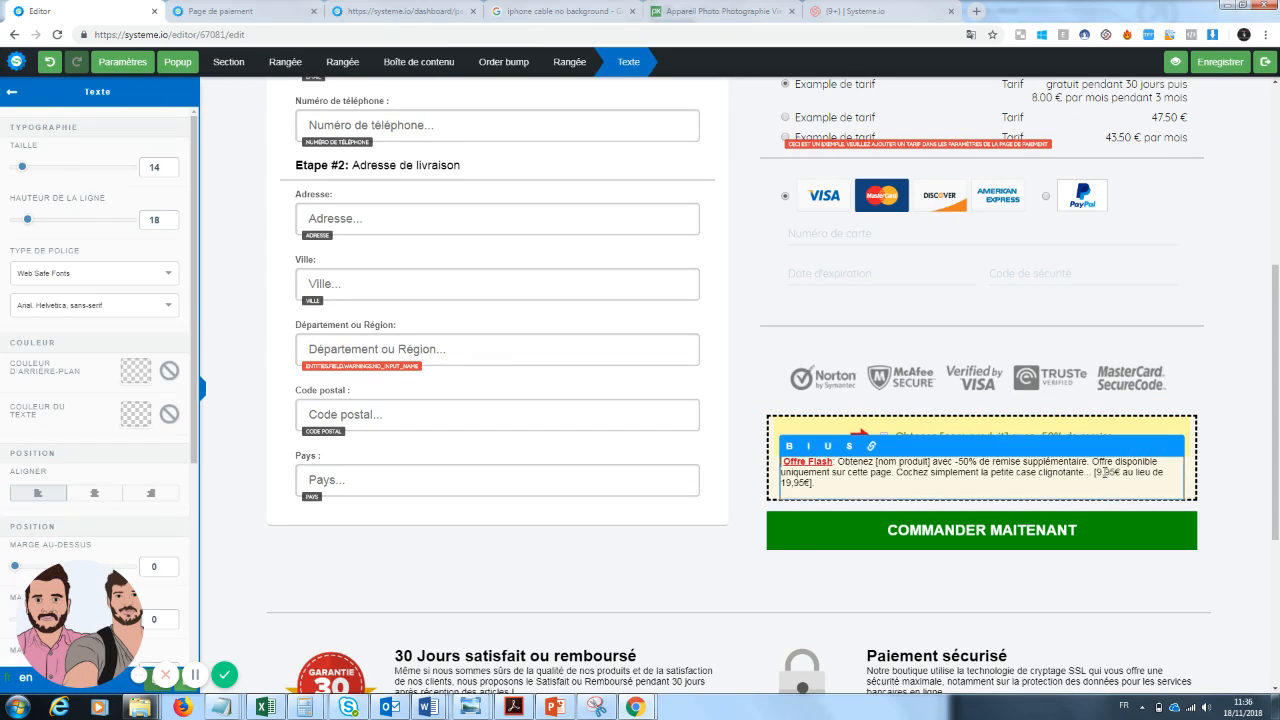
left_click(1085, 436)
left_click(1096, 438)
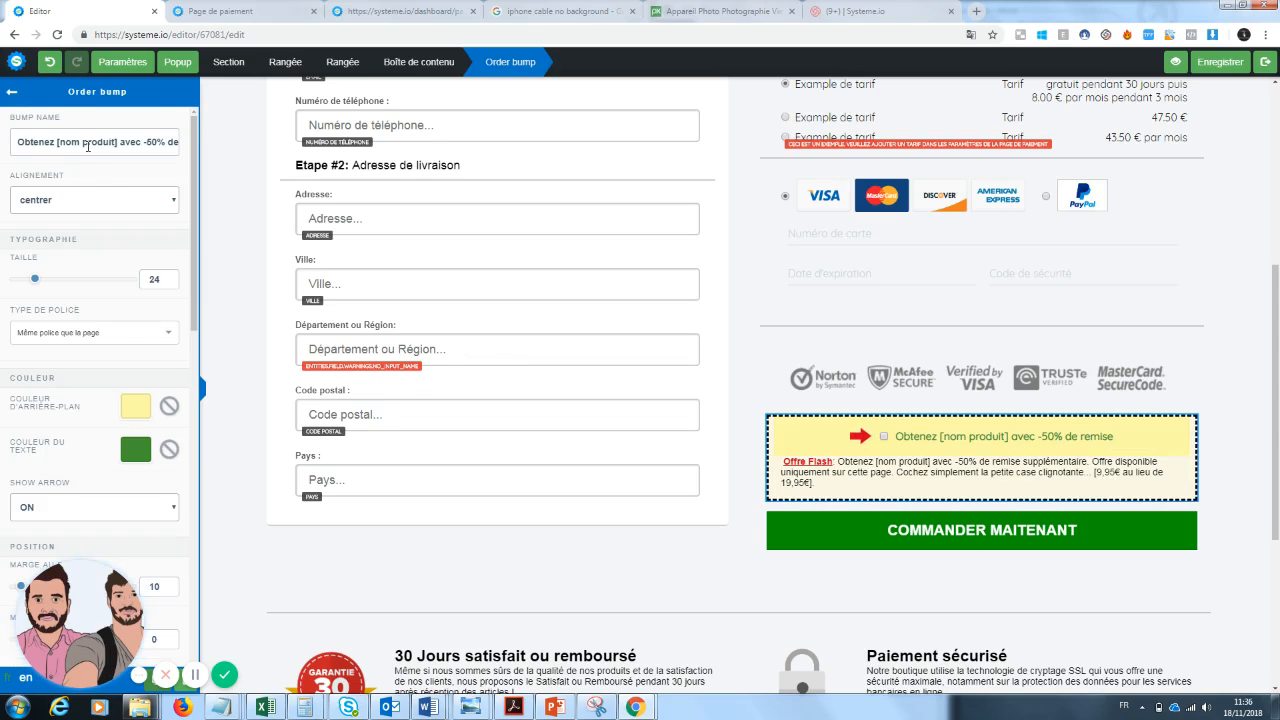
left_click_drag(18, 142, 313, 157)
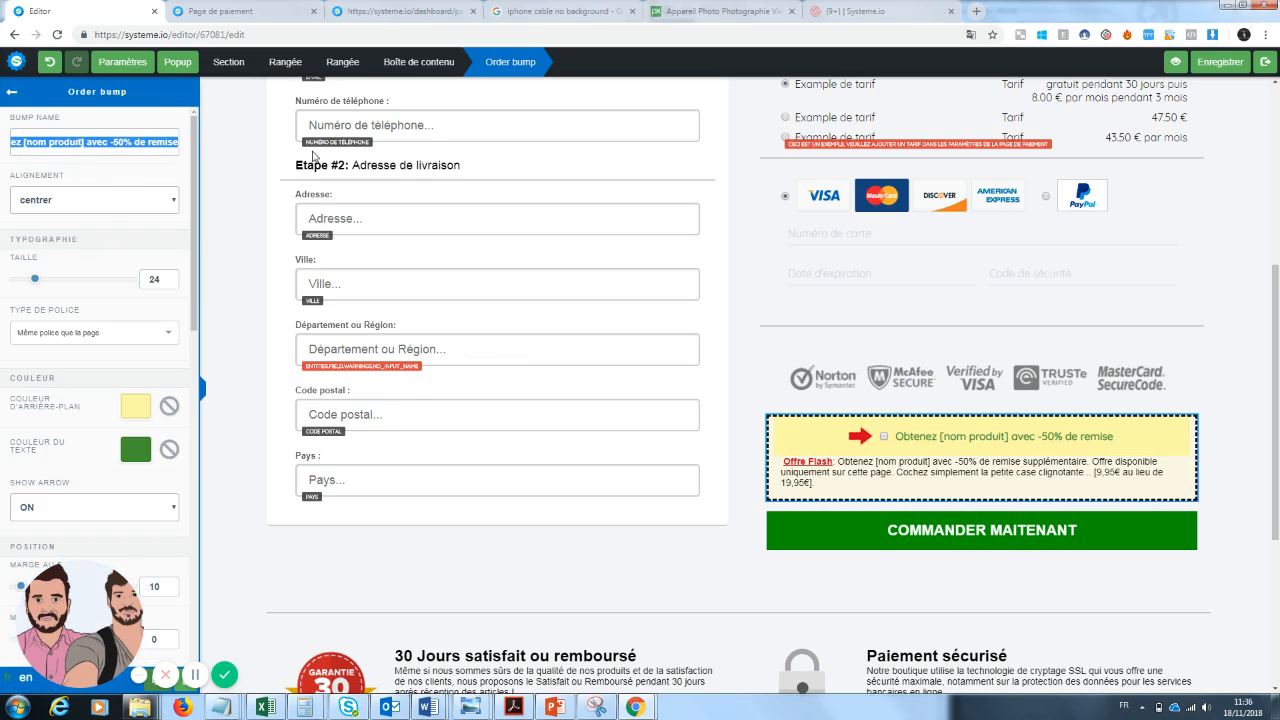
type("Obtenez le s")
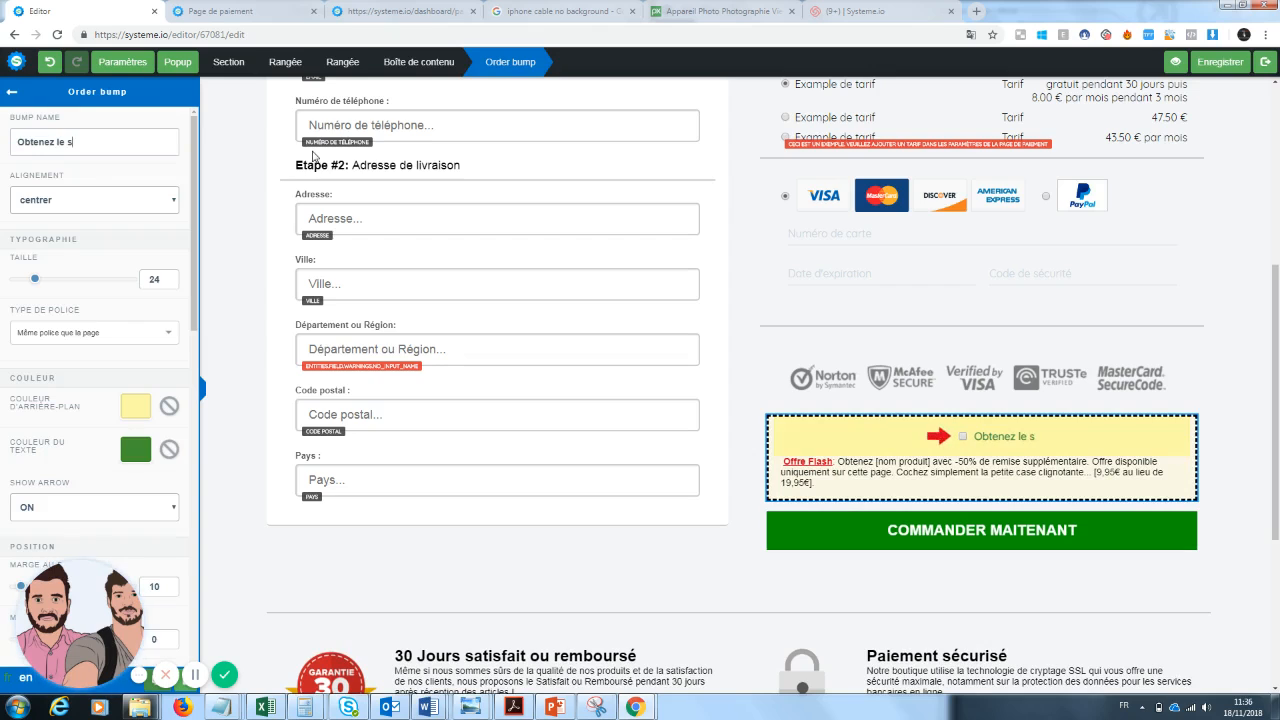
type("creen cle")
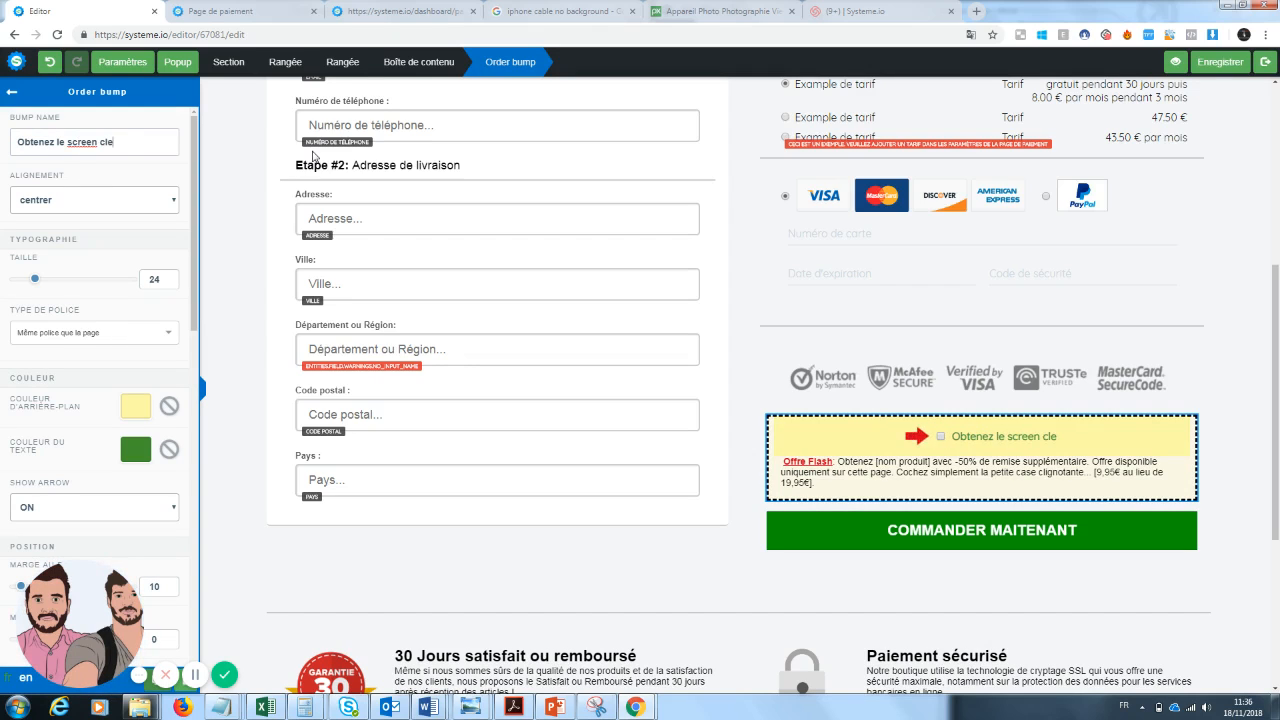
type("an pour un")
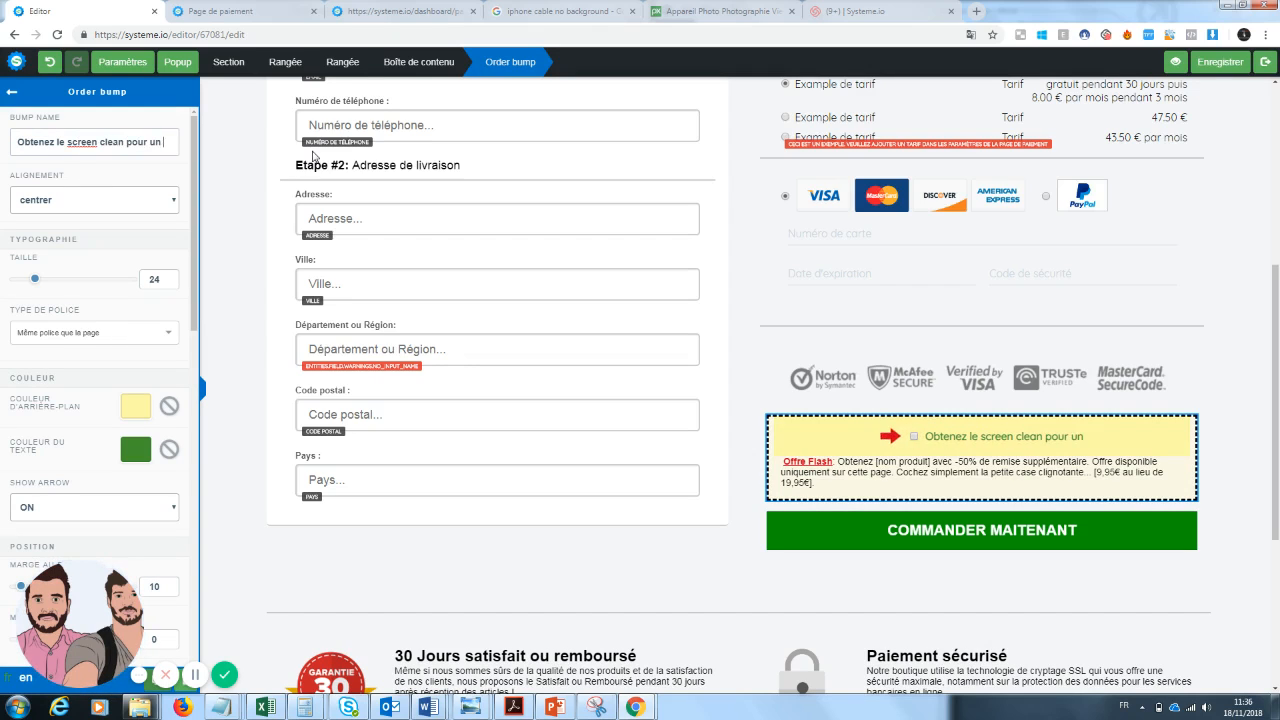
type(" écran propre")
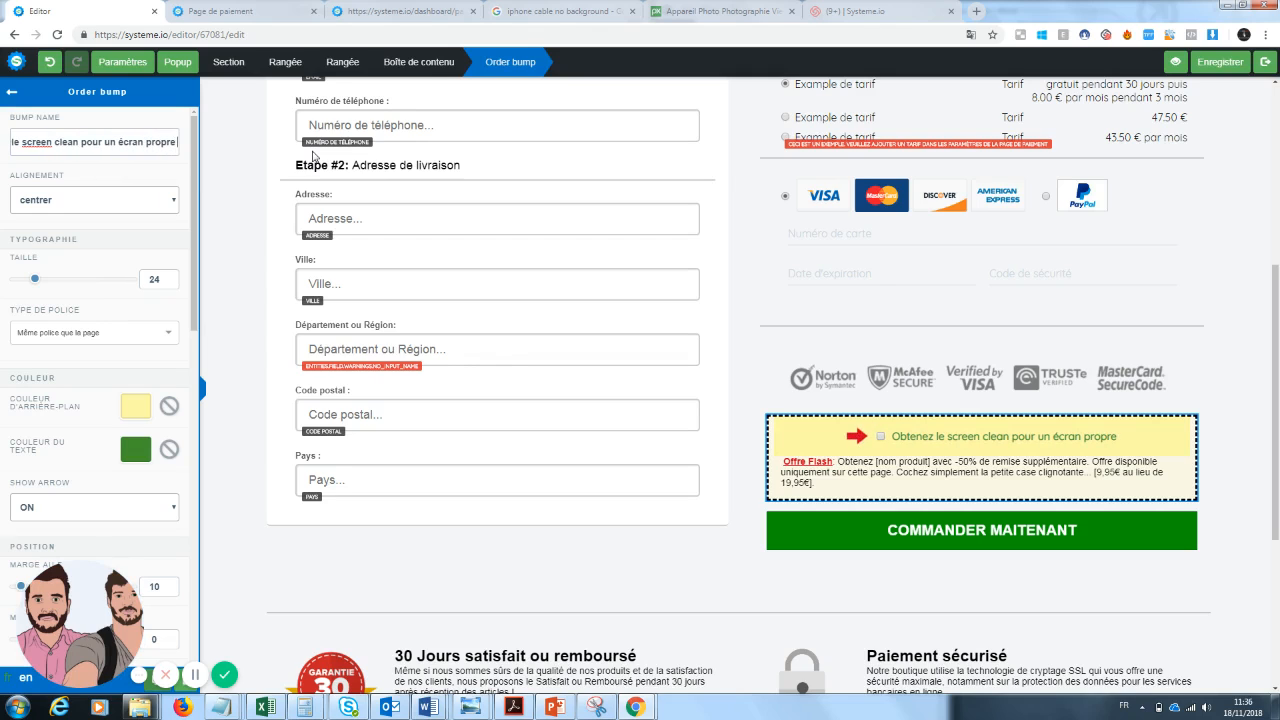
Reword the order bump name as "Obtenez le screen clean pour un écran propre avec 50% de réuction".
key("BackSpace")
key("BackSpace")
key("BackSpace")
key("BackSpace")
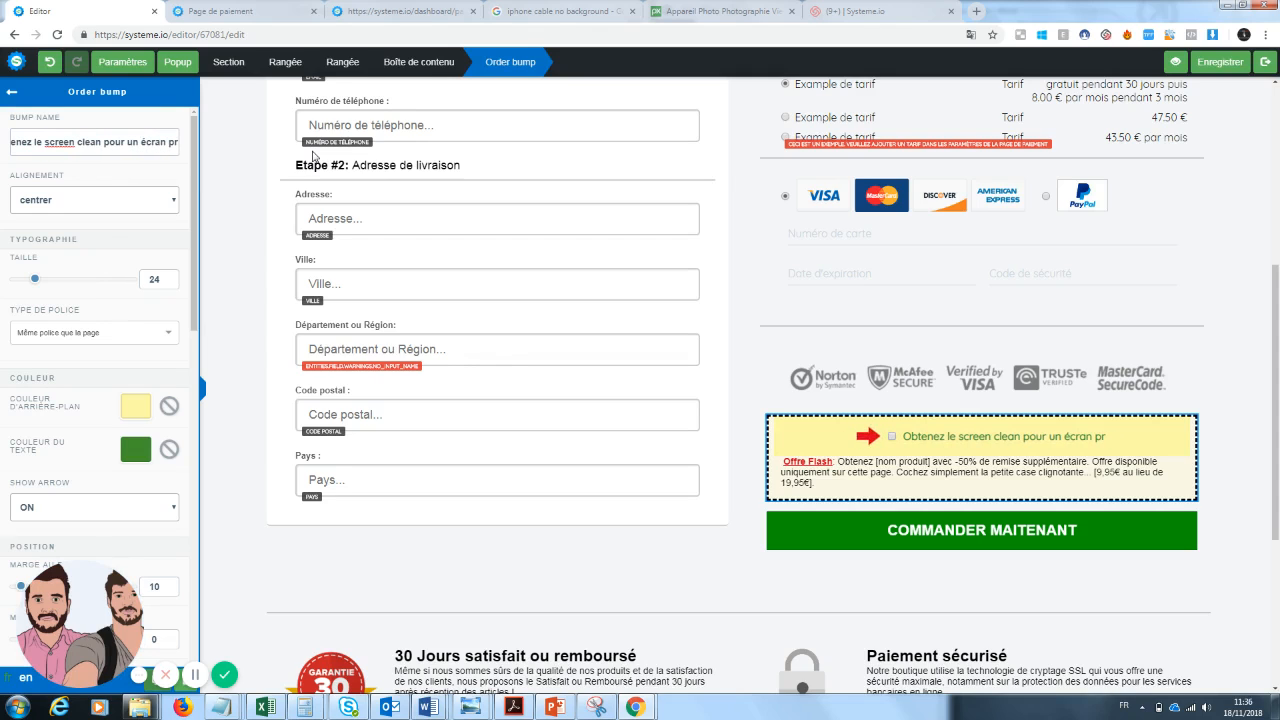
key("BackSpace")
key("BackSpace")
key("BackSpace")
key("BackSpace")
key("BackSpace")
key("BackSpace")
key("BackSpace")
key("BackSpace")
key("BackSpace")
key("BackSpace")
key("BackSpace")
key("BackSpace")
type("o")
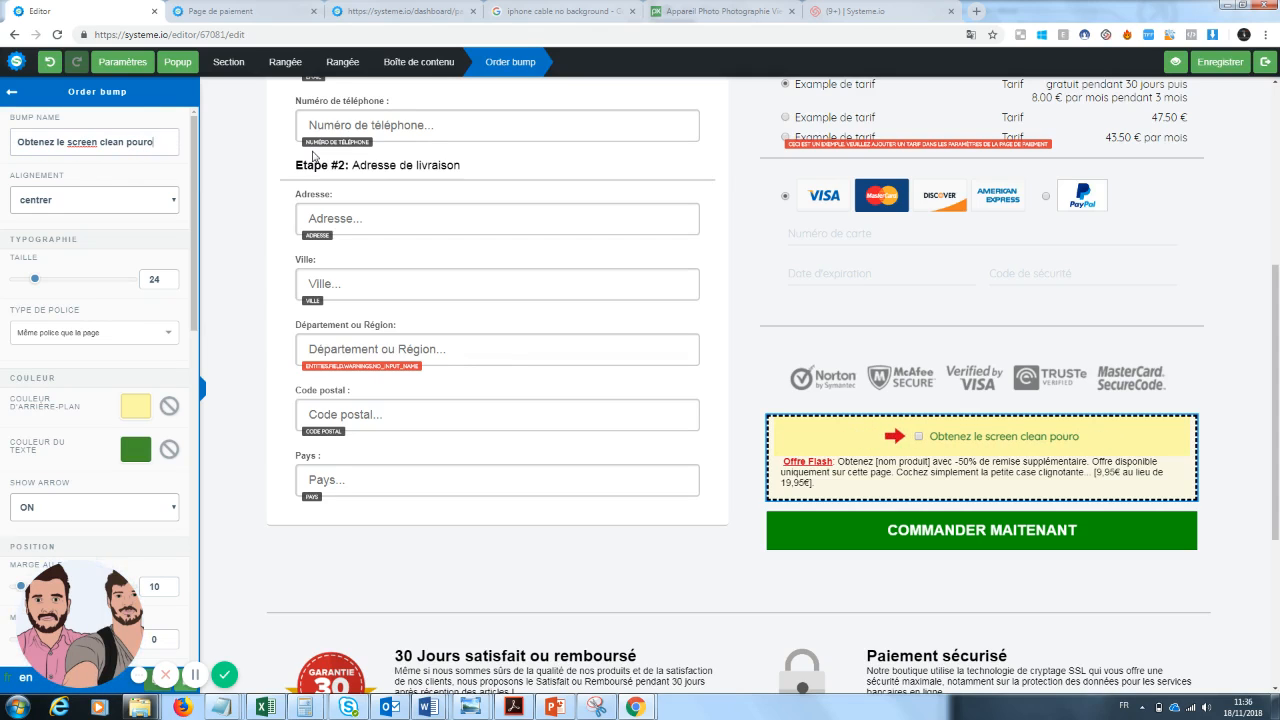
key("BackSpace")
type("un ")
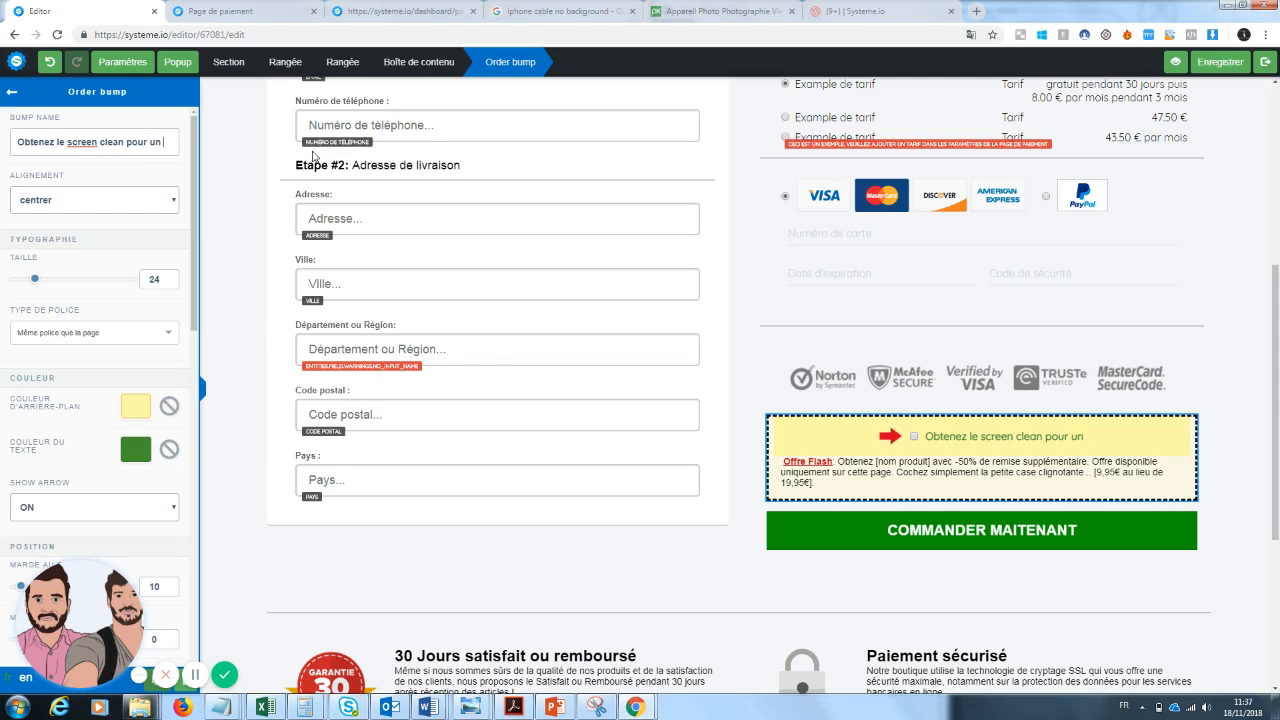
type("écran propre po")
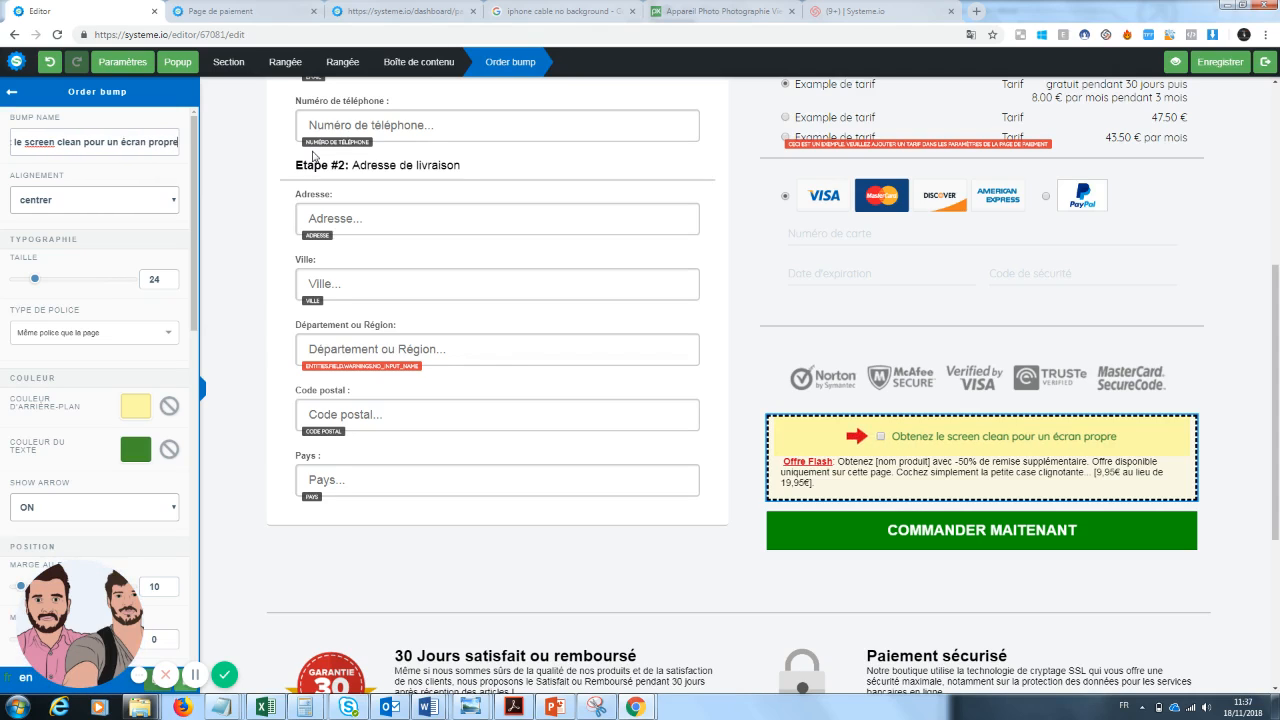
key("BackSpace")
key("BackSpace")
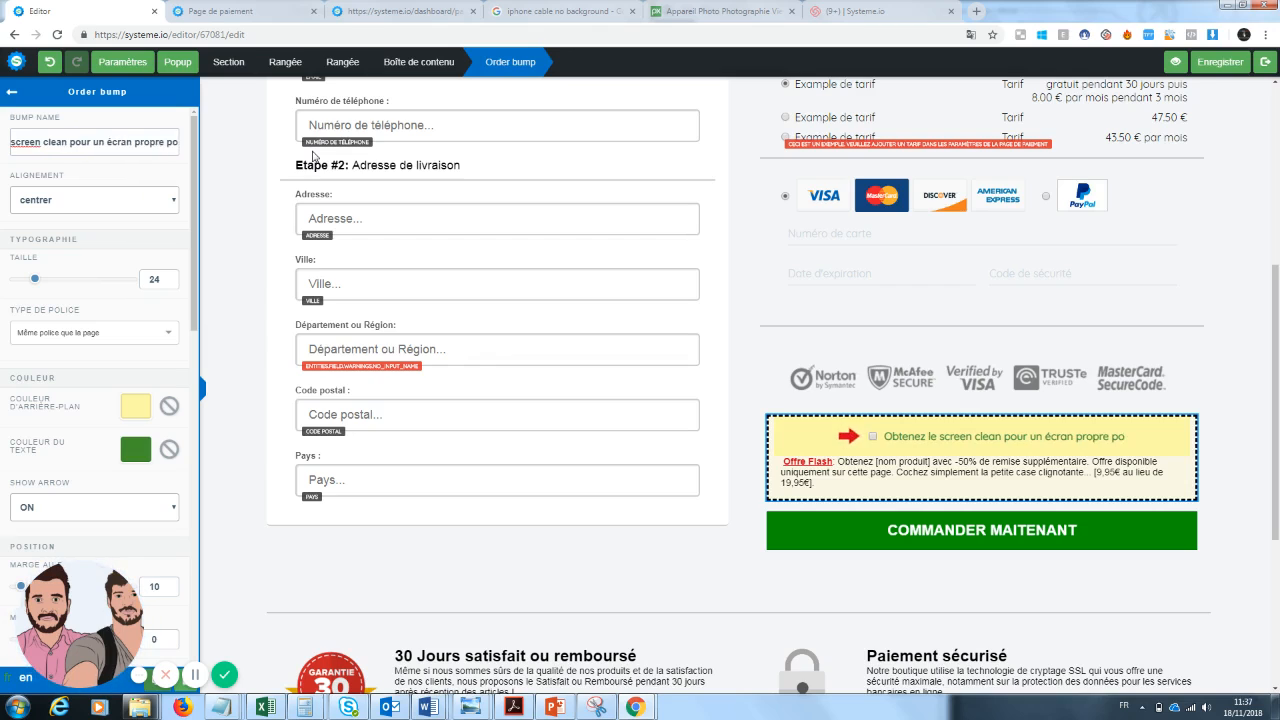
type("avec")
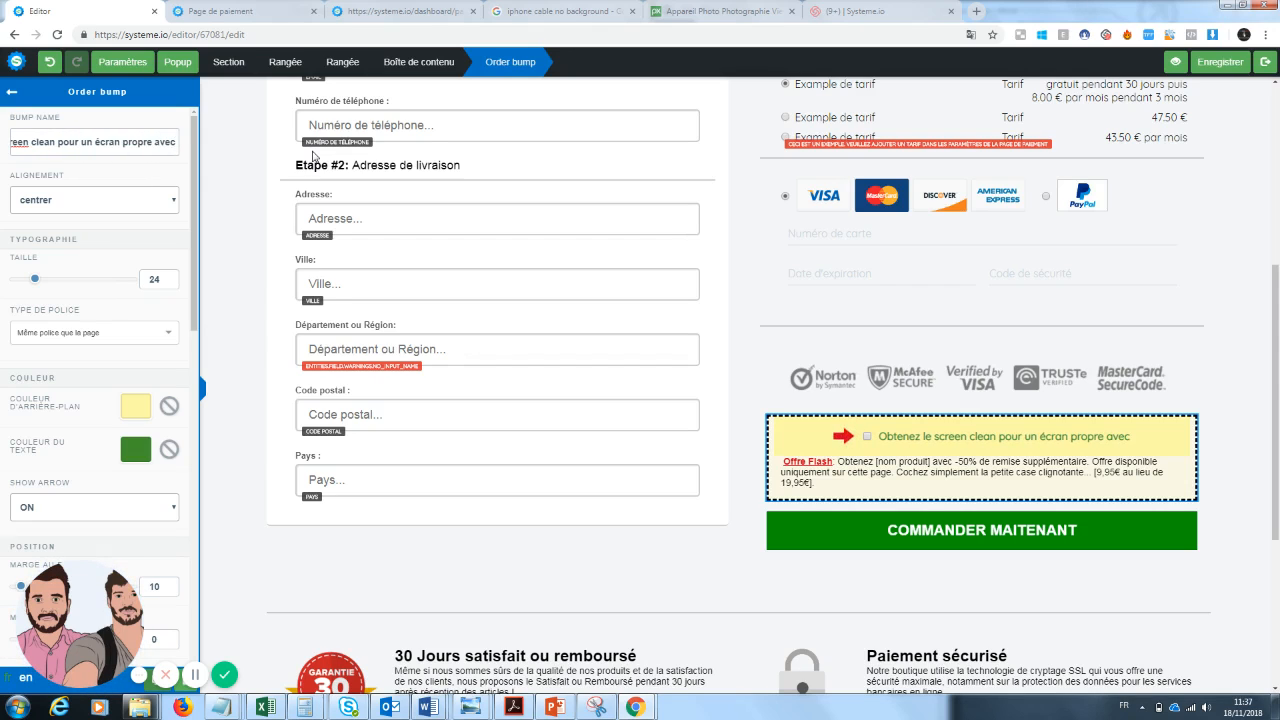
type(" 50% de réucti")
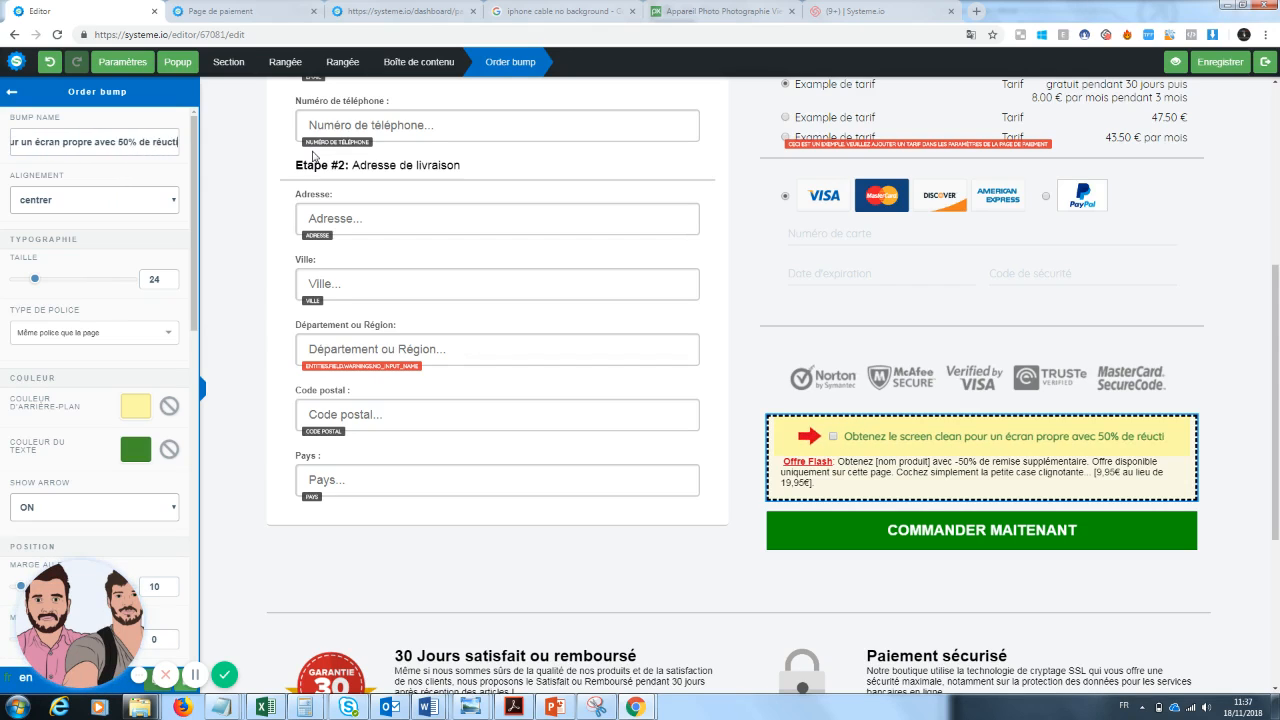
type("on")
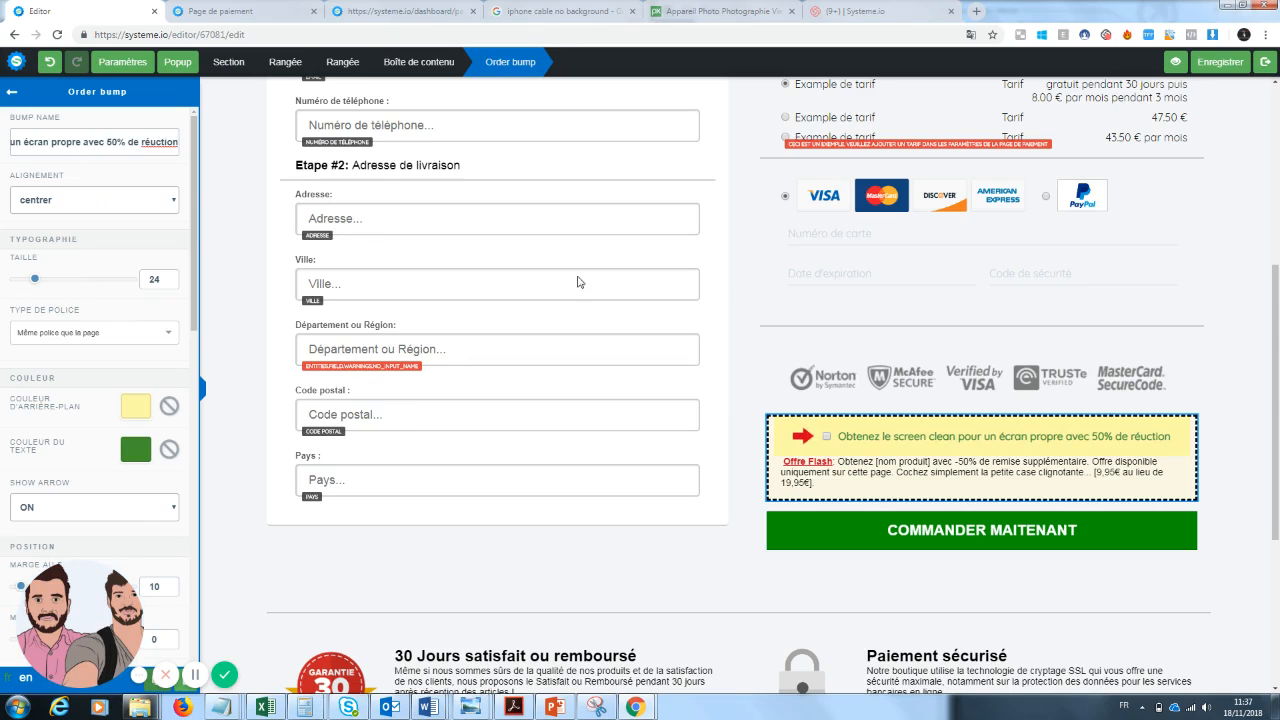
Put quotation marks around "screen clean" in the order bump name.
left_click(942, 447)
left_click(912, 443)
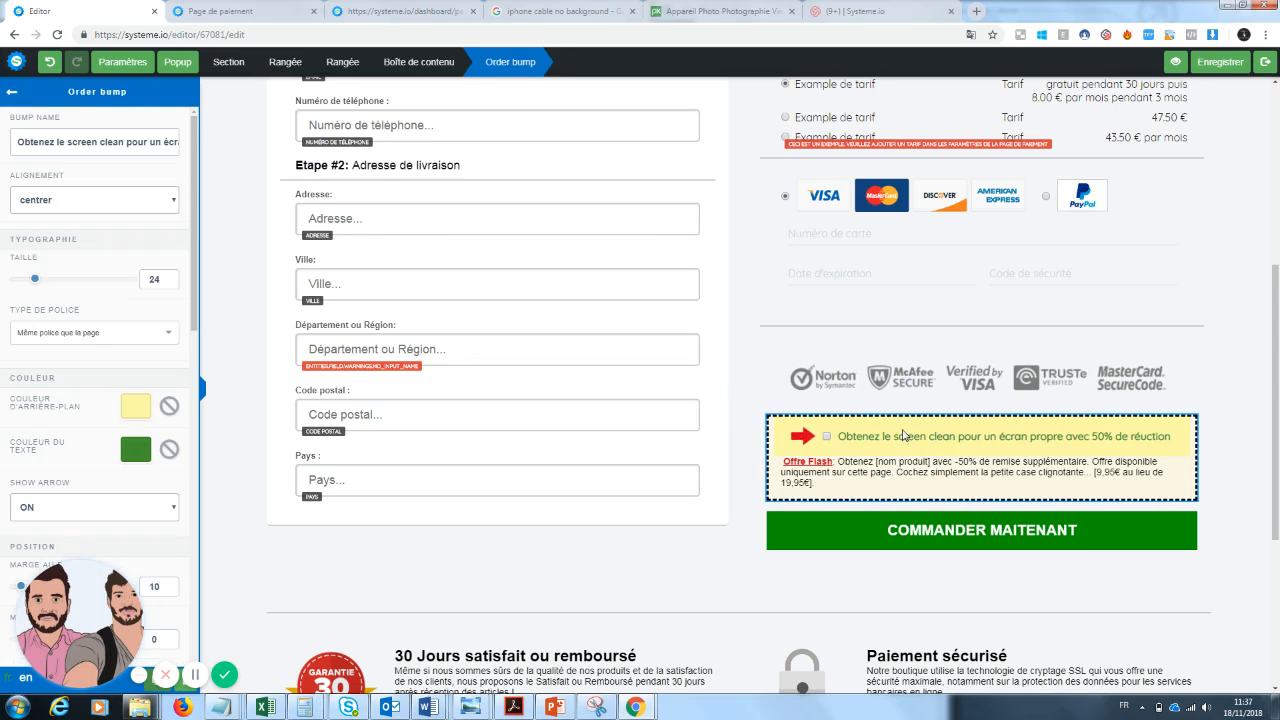
left_click(903, 436)
left_click(905, 440)
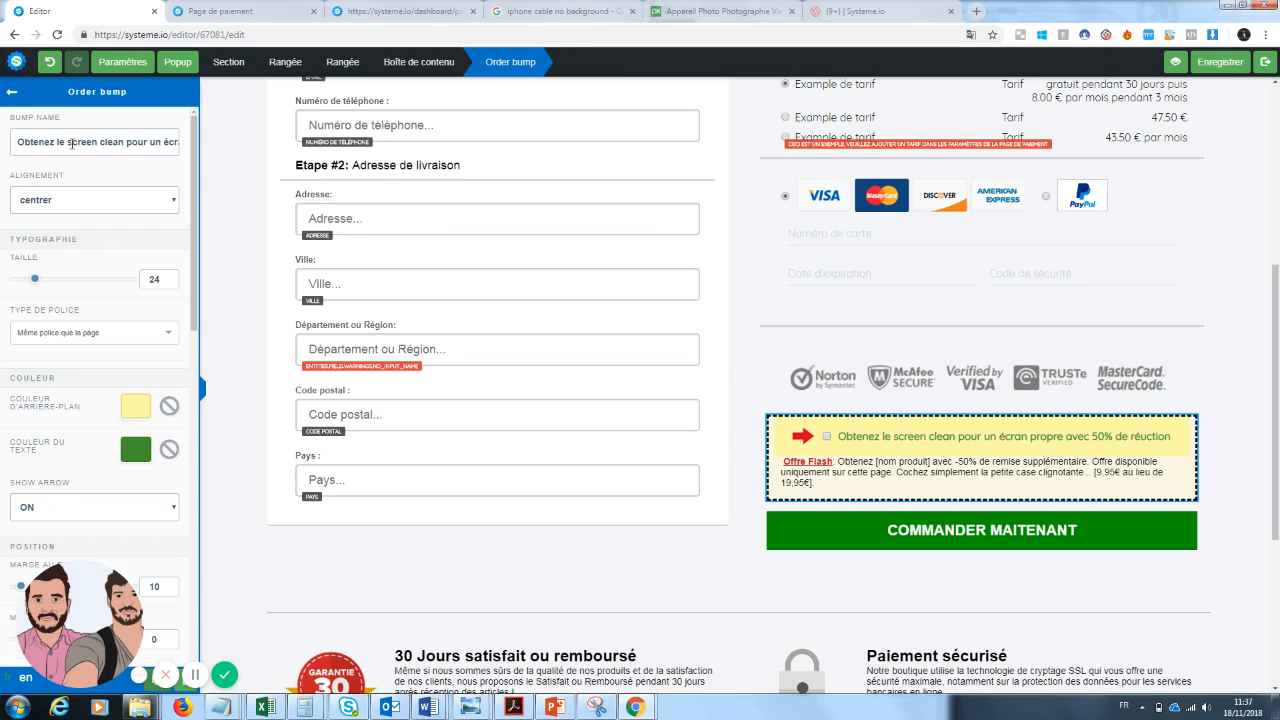
left_click(68, 142)
type("\"")
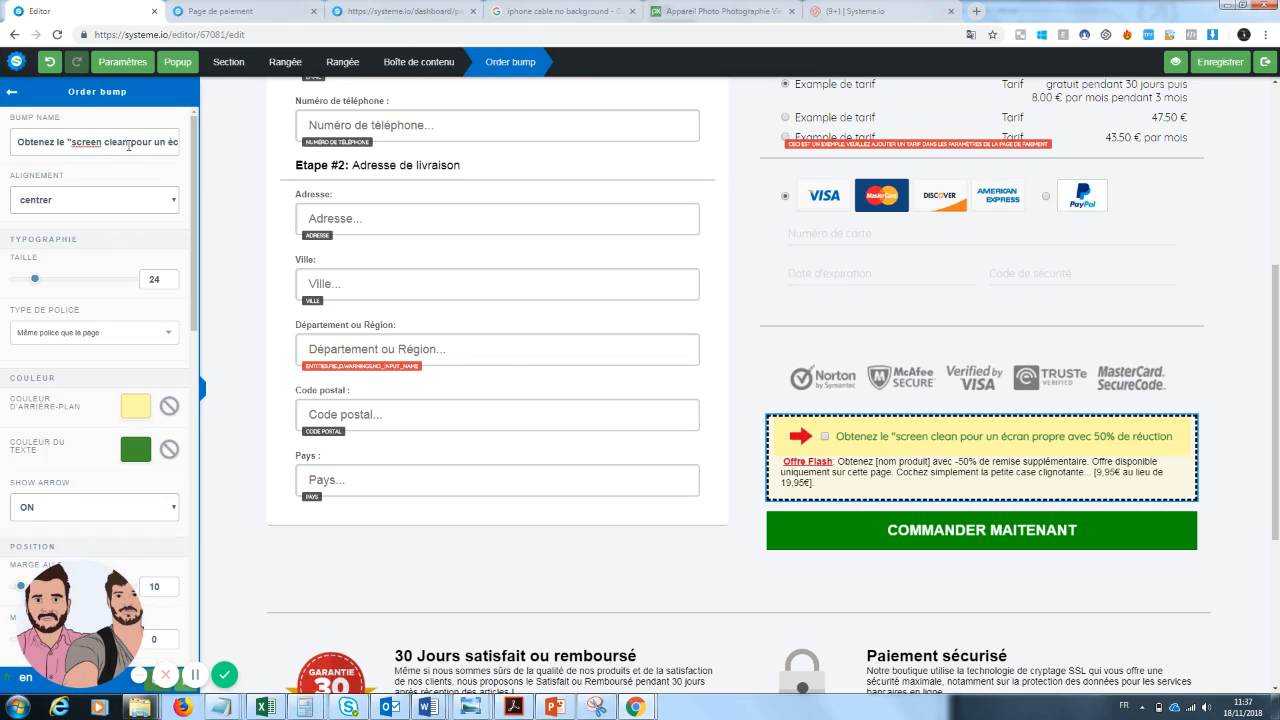
type("\"")
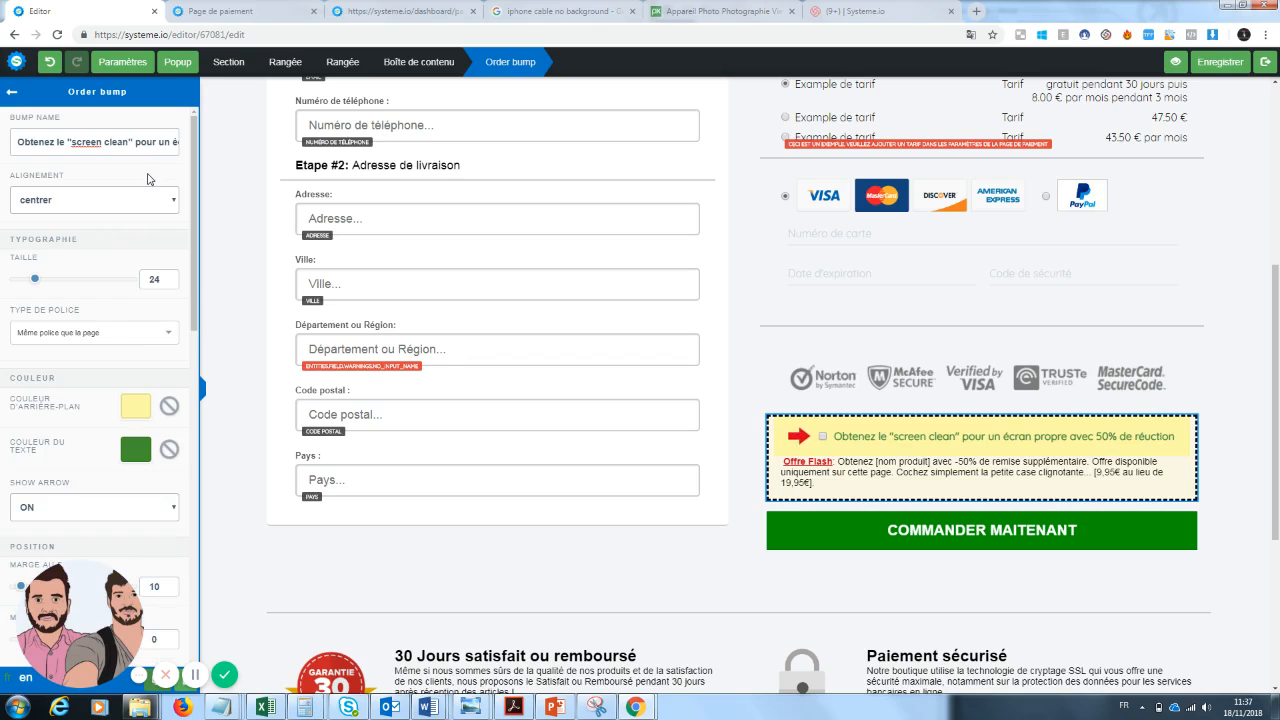
Replace the [nom produit] placeholder in the order bump description with "Screen clean, le produit qui nettoie vos téléphones".
left_click(877, 471)
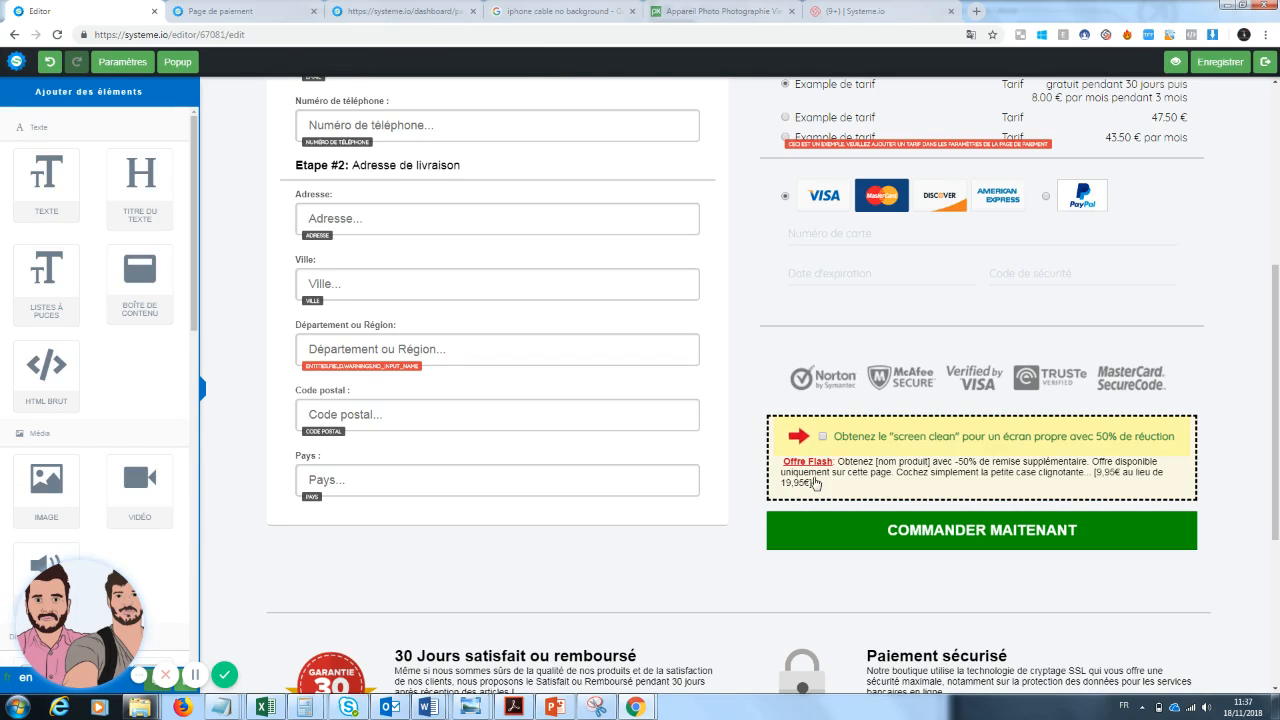
left_click(815, 484)
triple_click(840, 461)
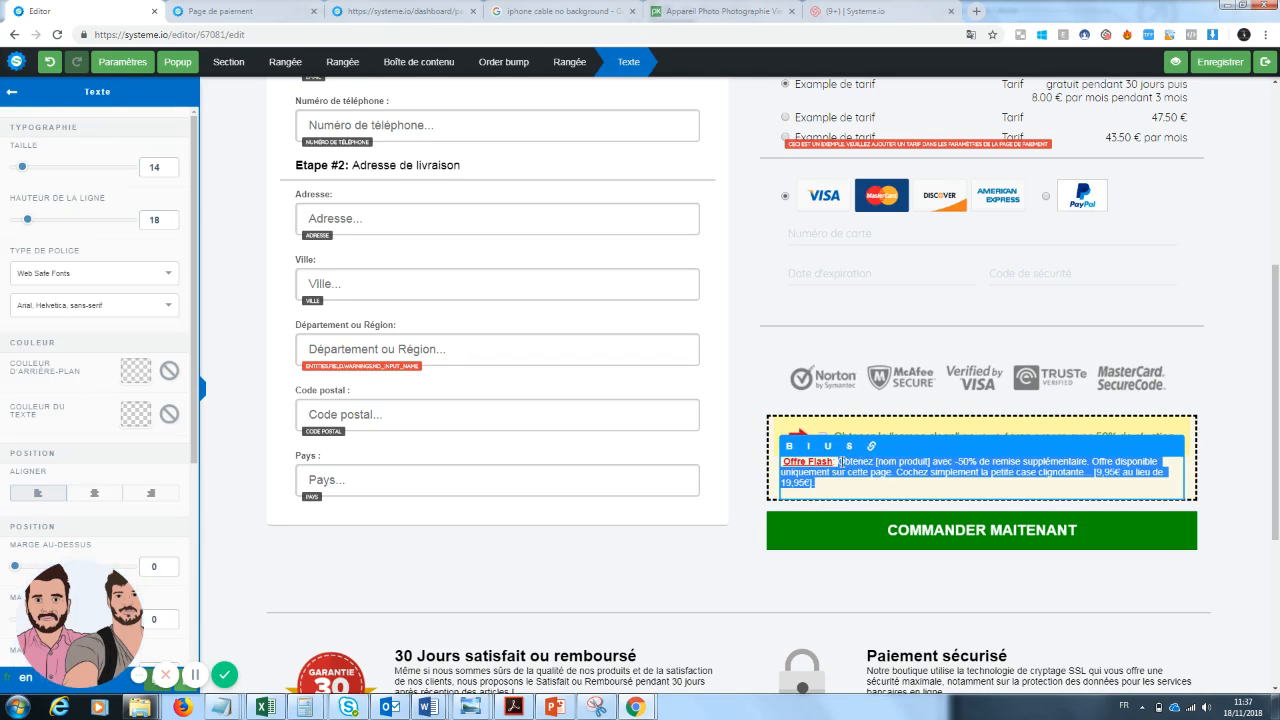
left_click_drag(840, 461, 876, 463)
left_click(917, 466)
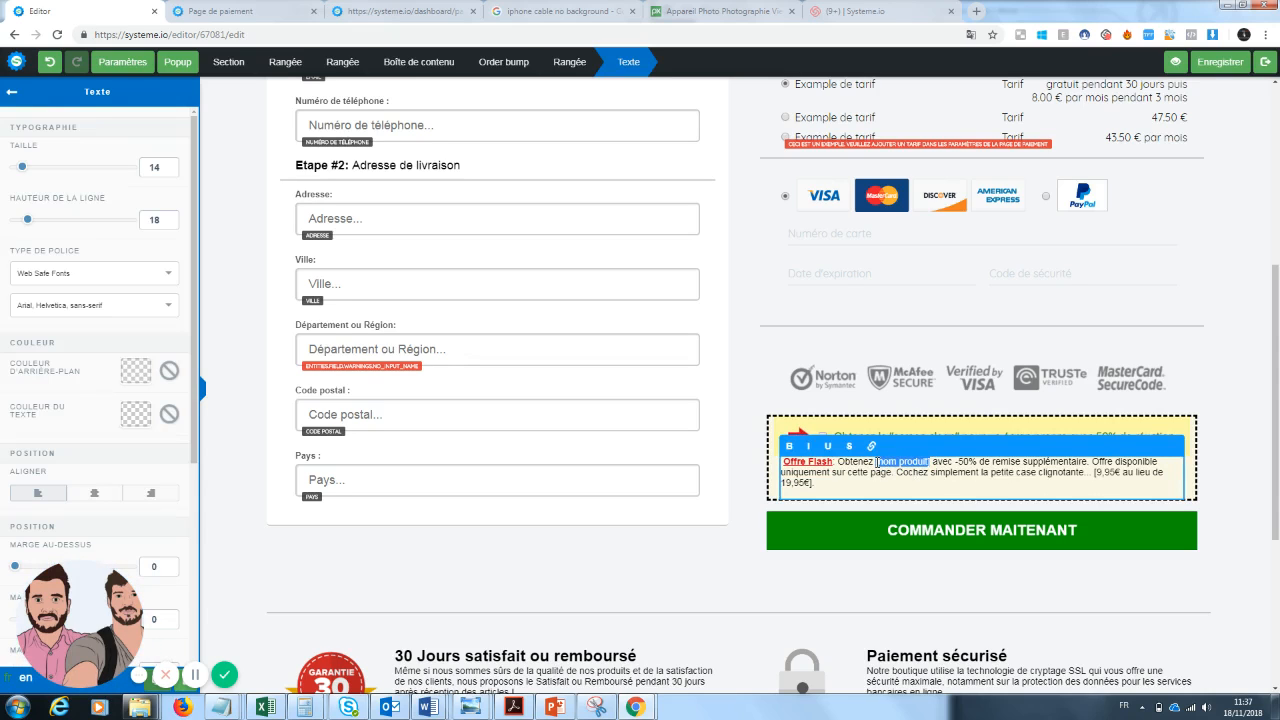
type("Screen cle")
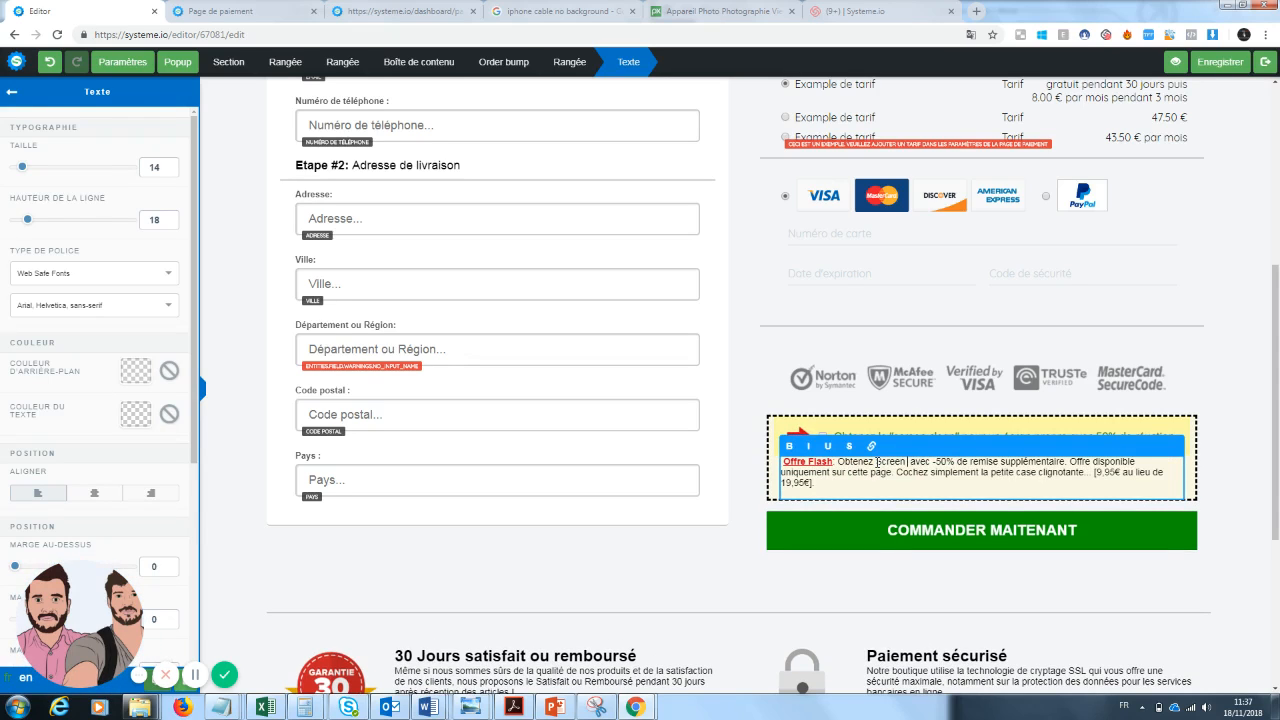
type("ar")
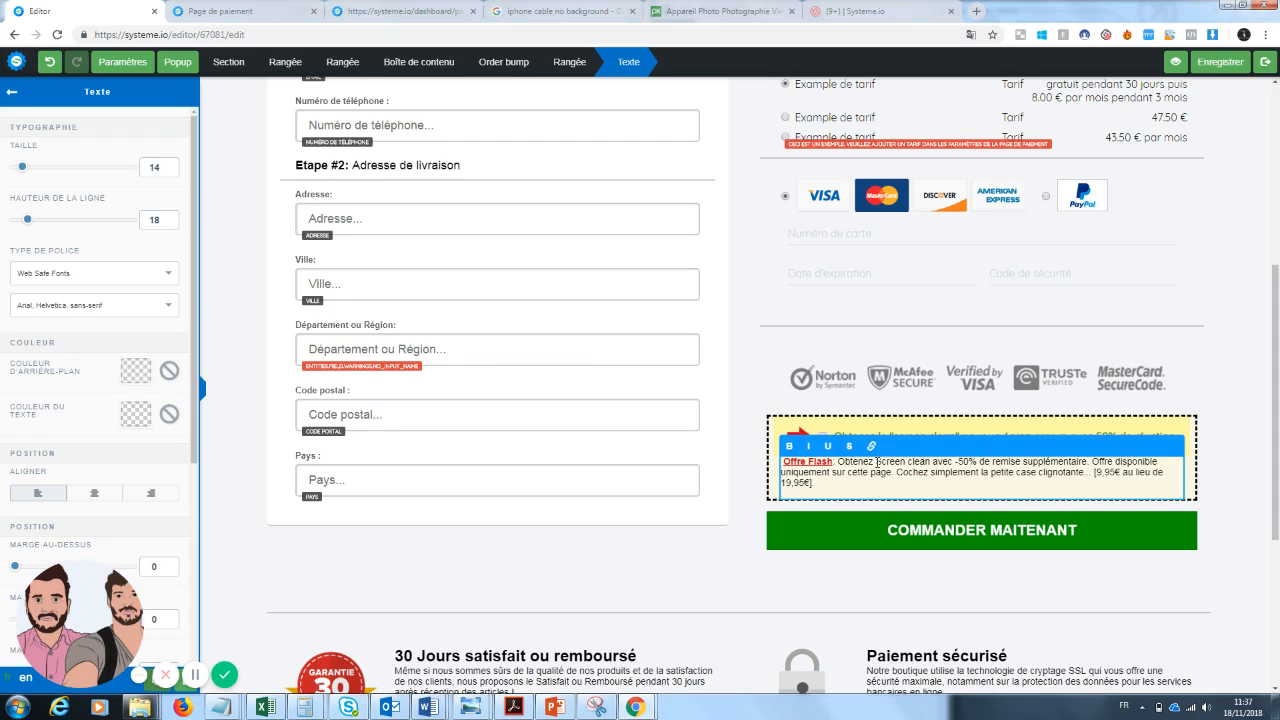
type(", le produit qui")
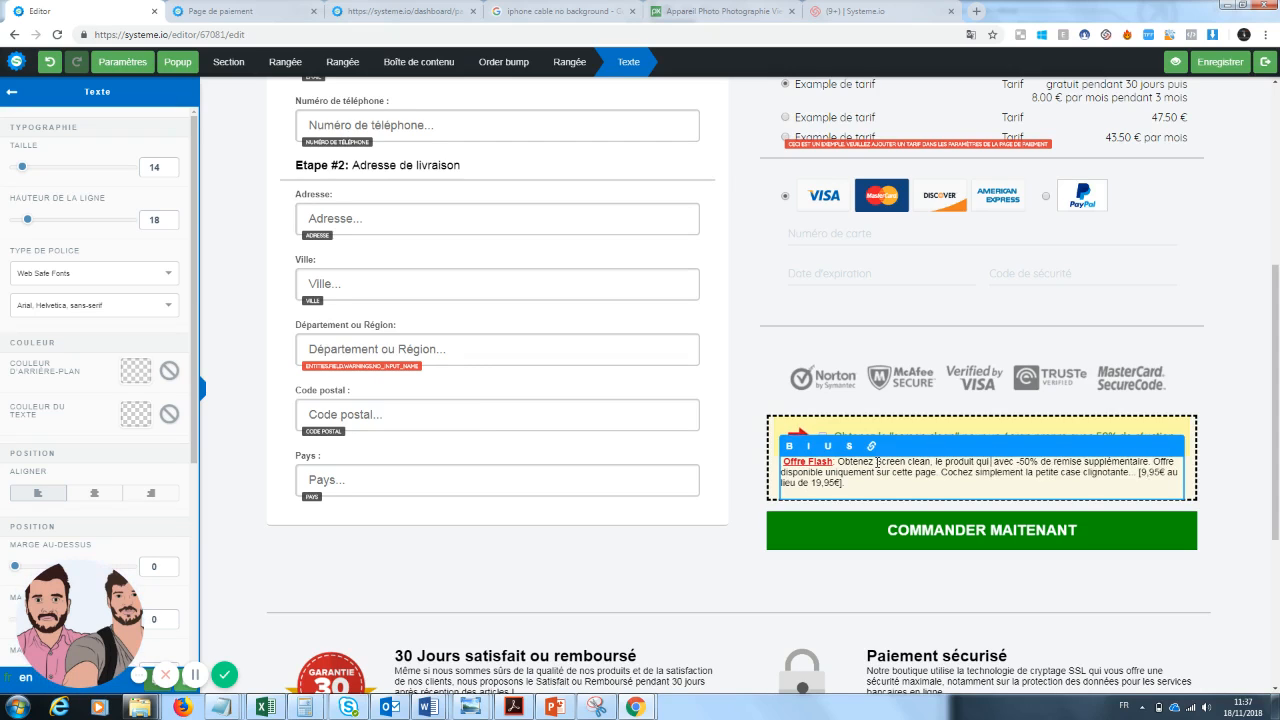
type(" nettoie v ")
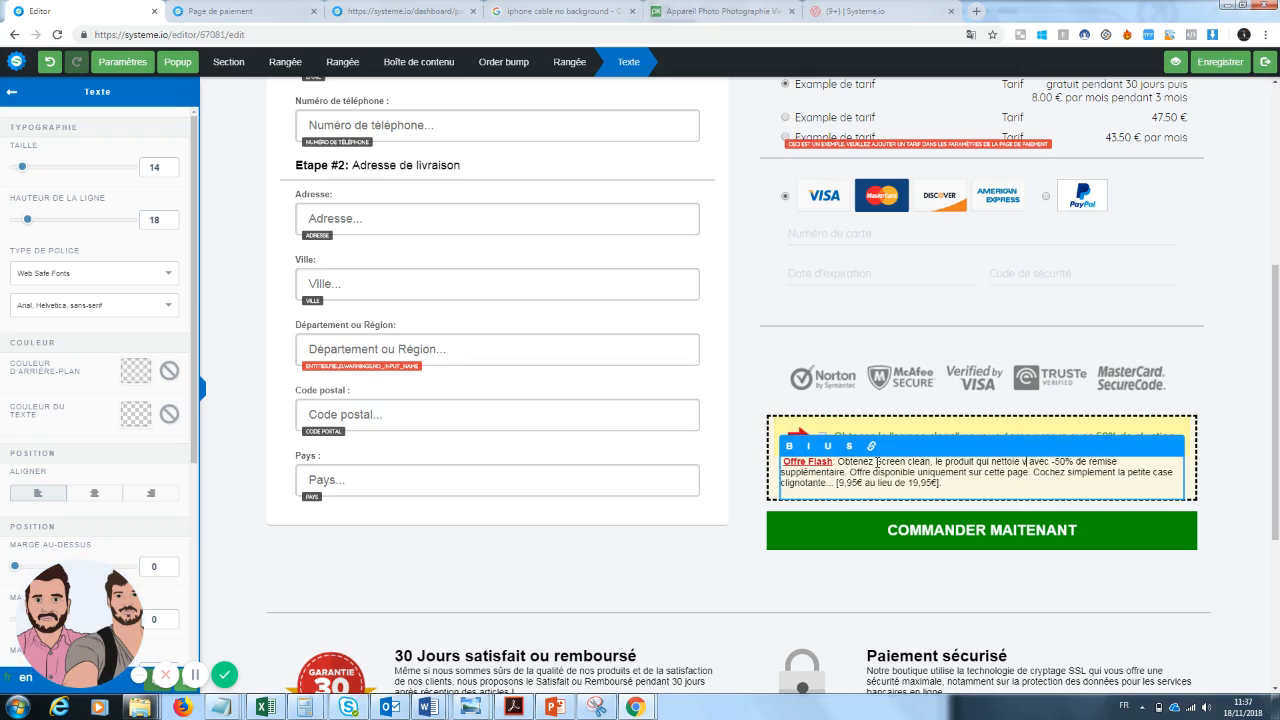
type("os téléphones")
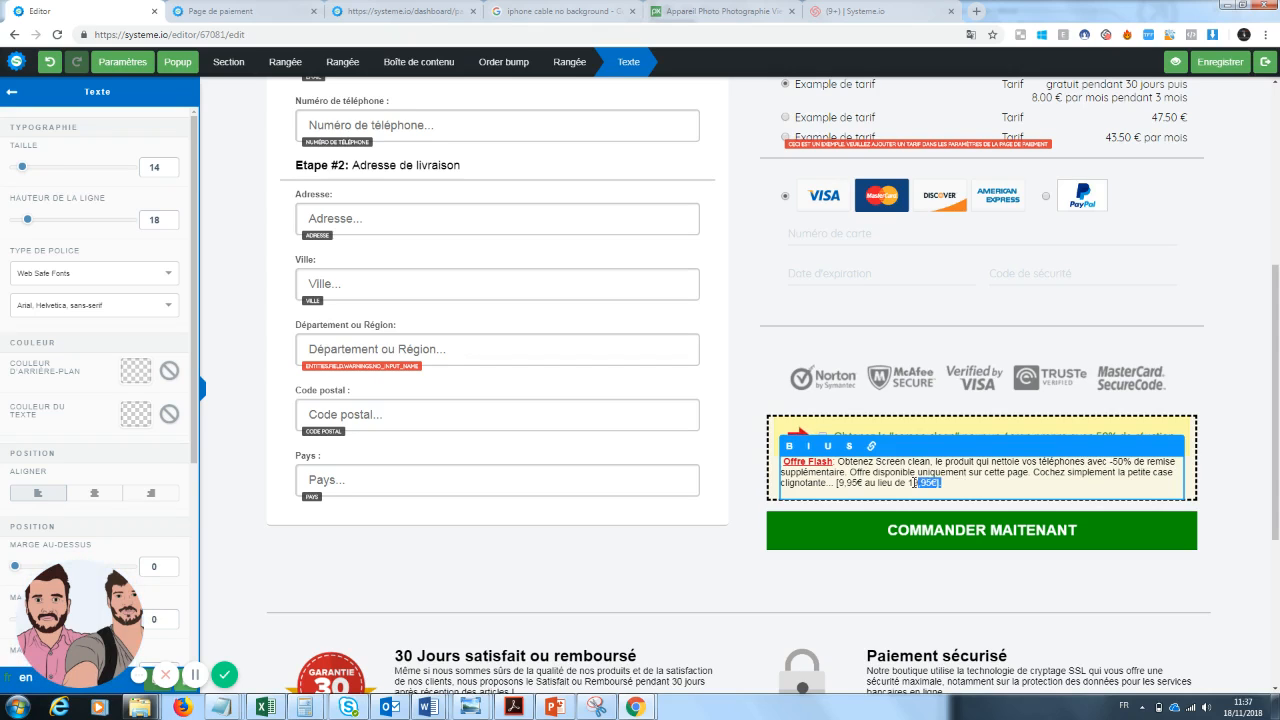
left_click_drag(963, 484, 1030, 461)
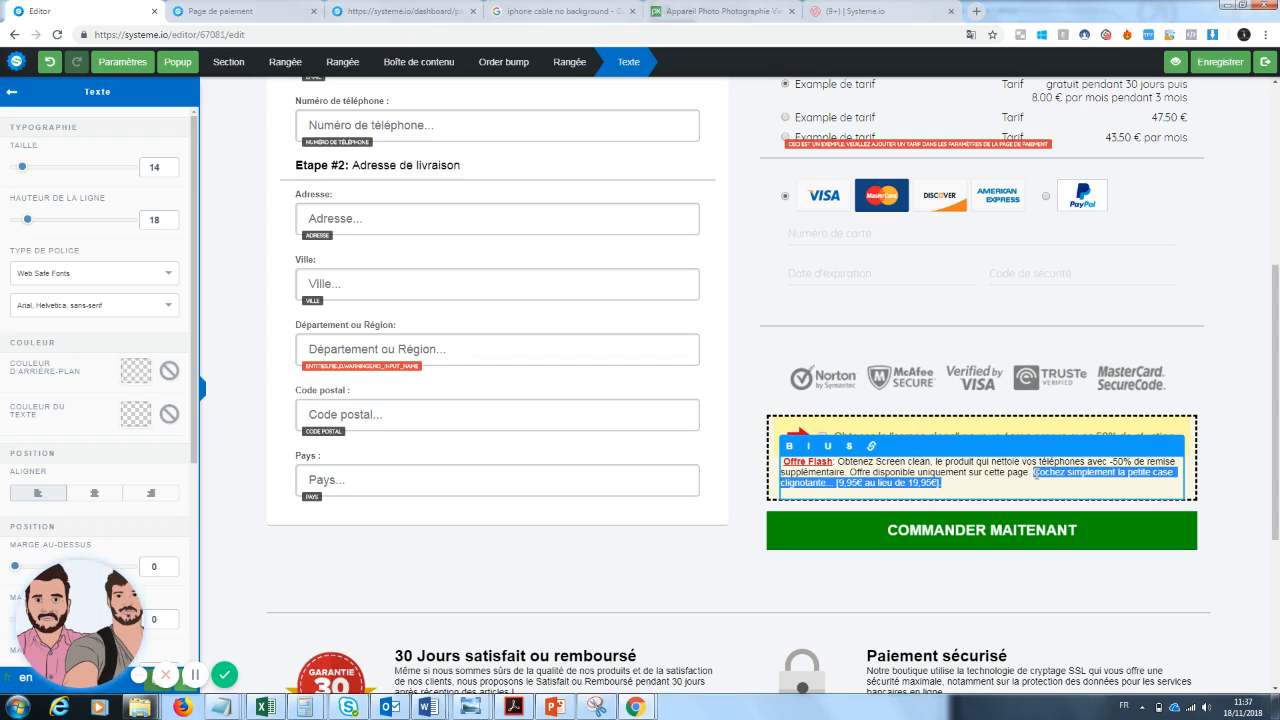
left_click(947, 484)
left_click_drag(947, 484, 838, 483)
key("BackSpace")
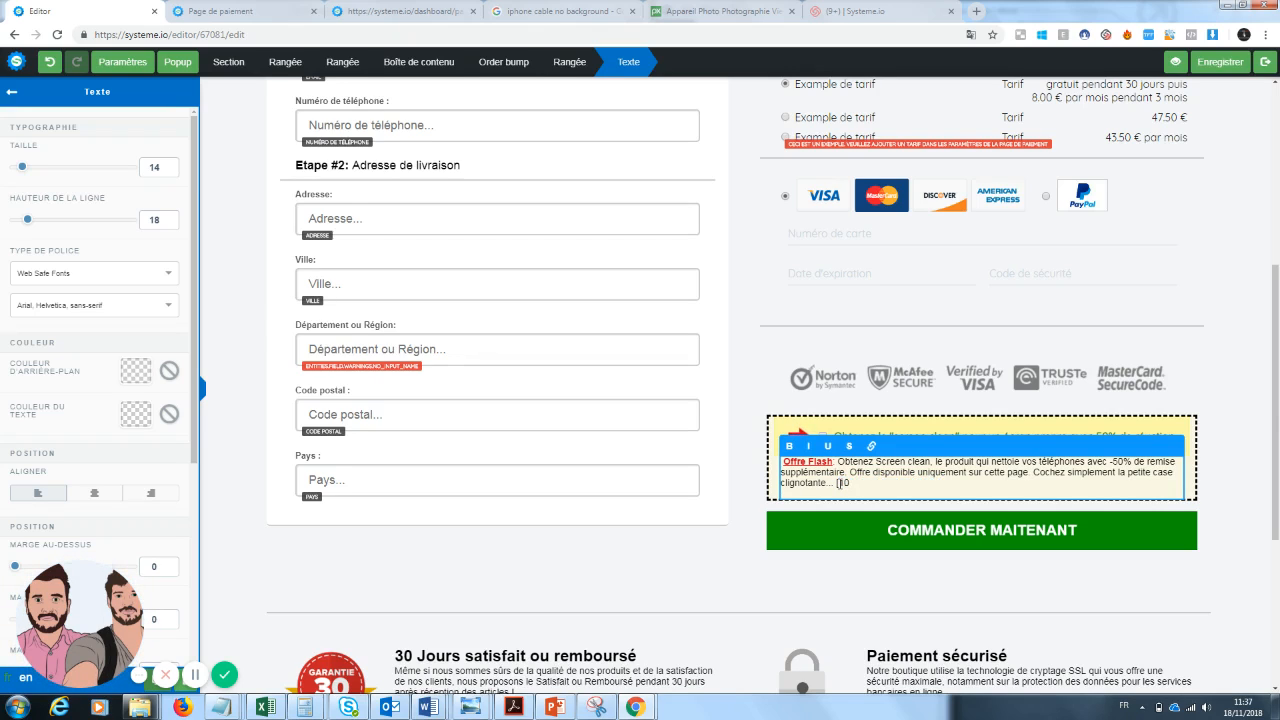
key("ctrl+z")
Set the discounted price in the order bump description to 10€ and finish editing the text.
left_click(855, 484)
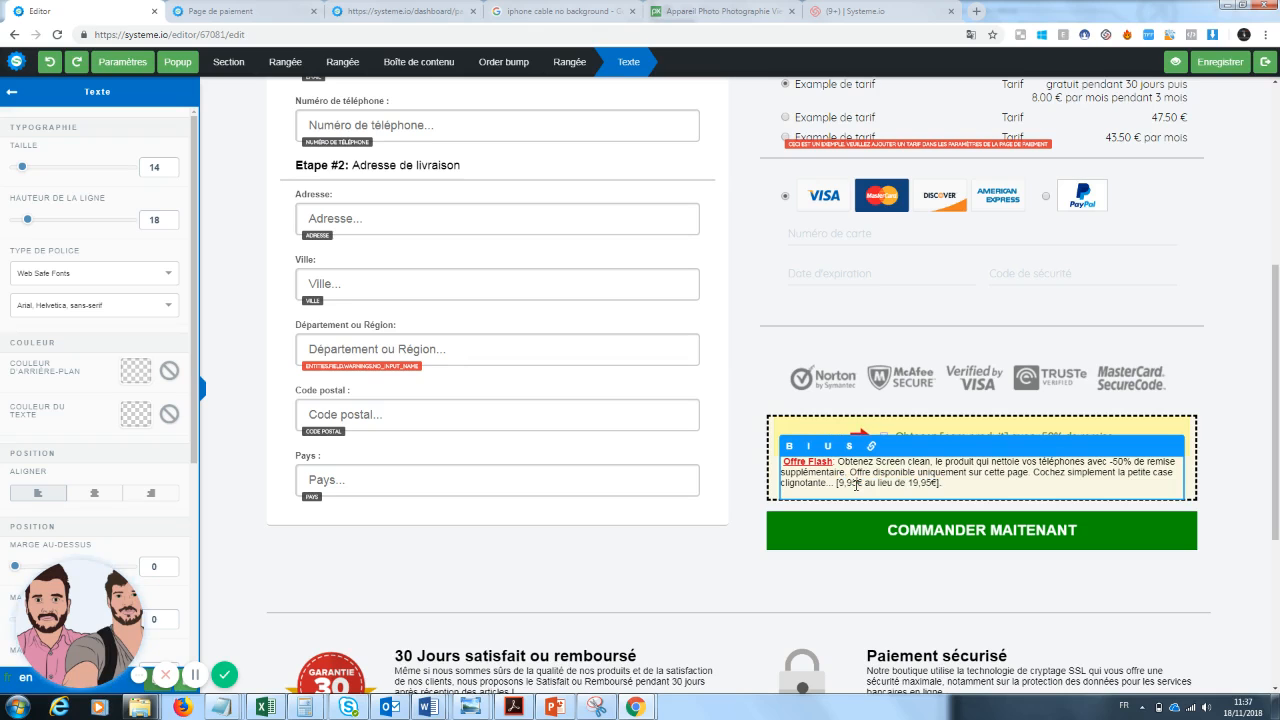
key("BackSpace")
key("BackSpace")
key("BackSpace")
left_click(1003, 606)
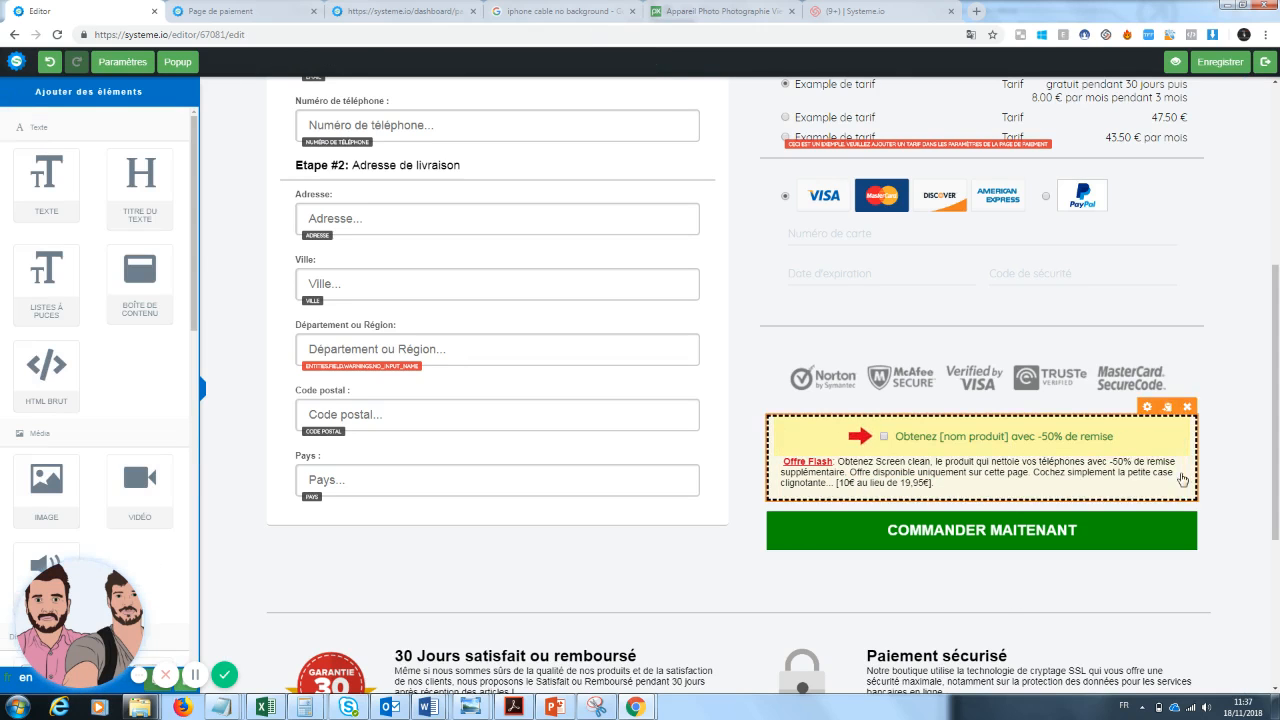
Look over the payment page down to its footer, save it and exit the editor to the funnel settings.
scroll(1277, 318, "up", 3)
left_click_drag(1277, 318, 1260, 603)
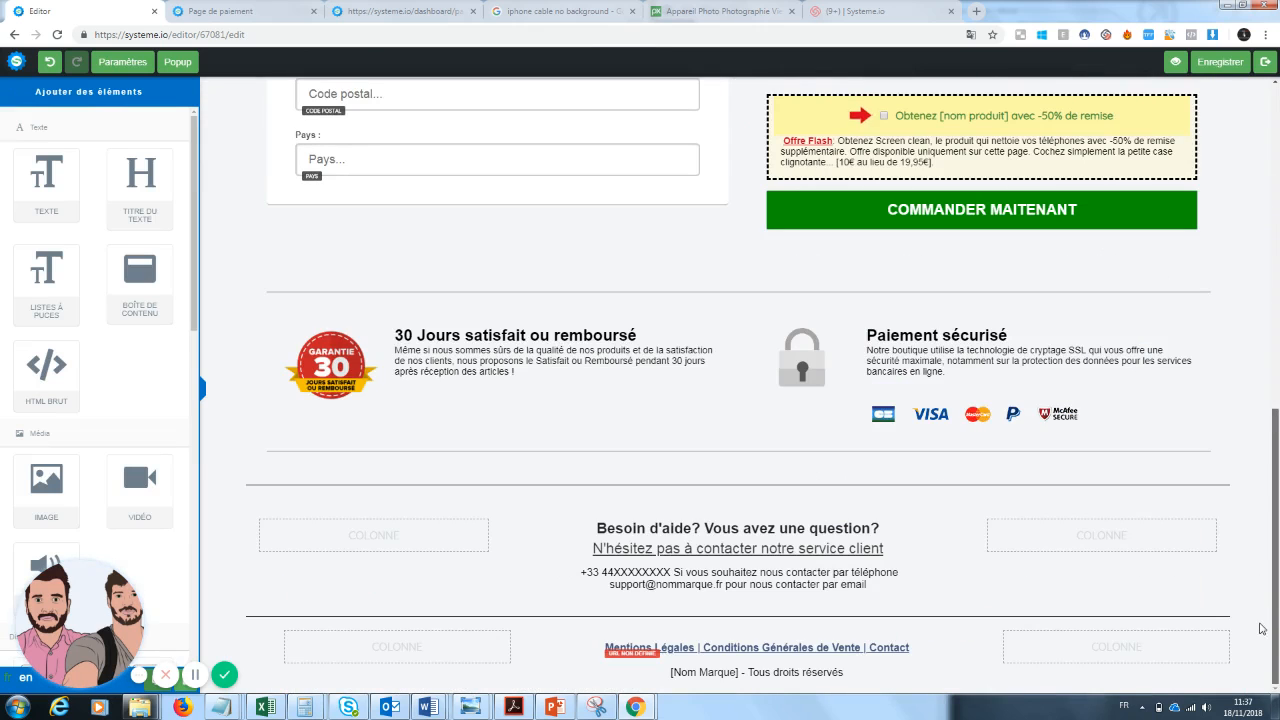
scroll(1262, 638, "up", 10)
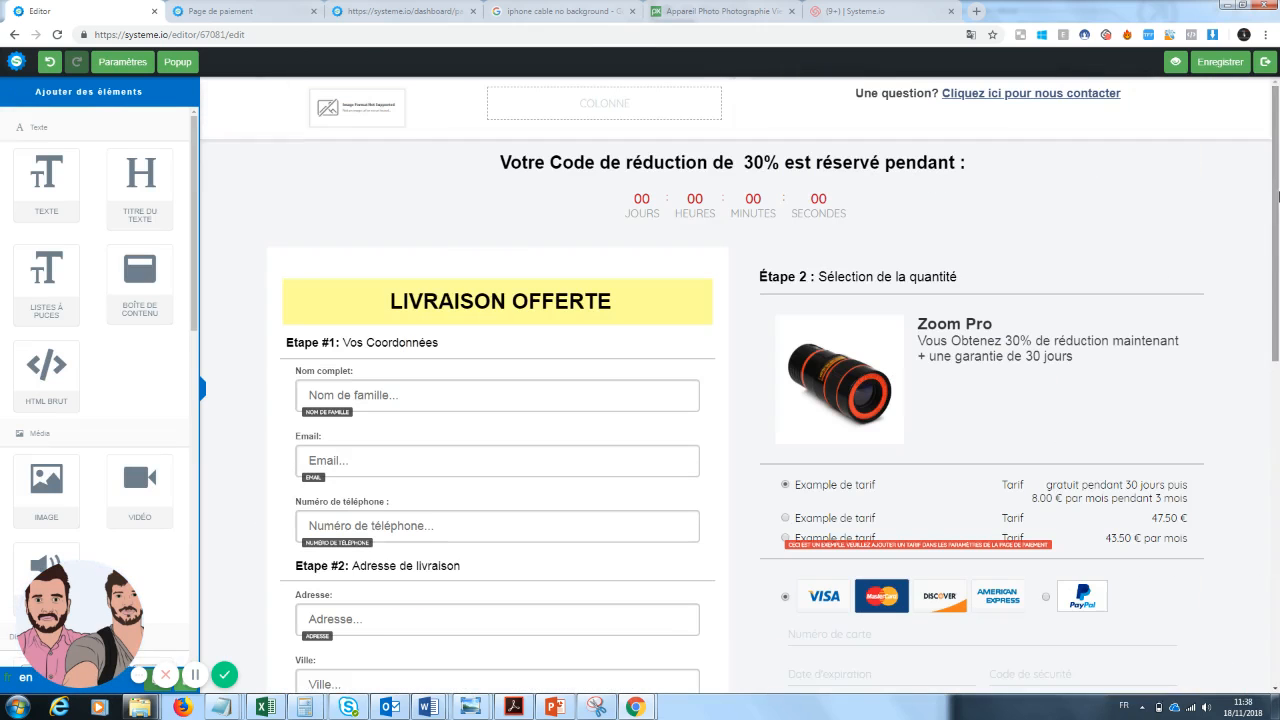
left_click(1221, 62)
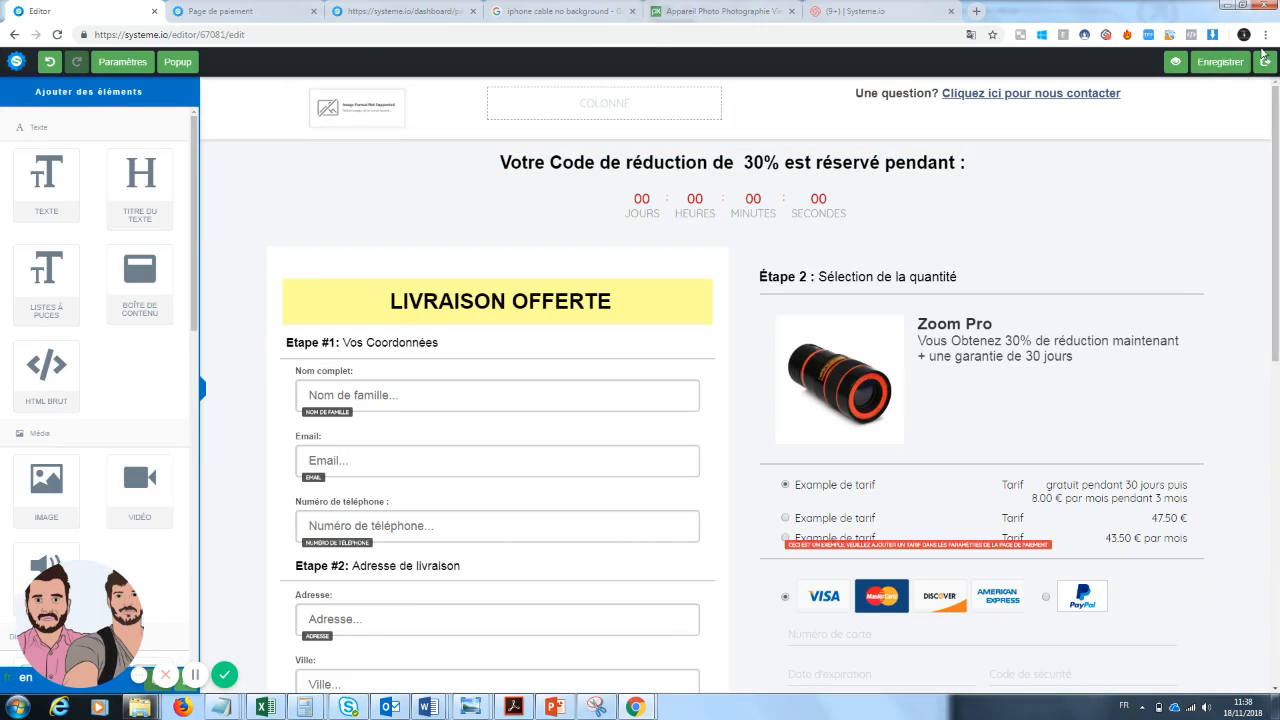
left_click(1265, 64)
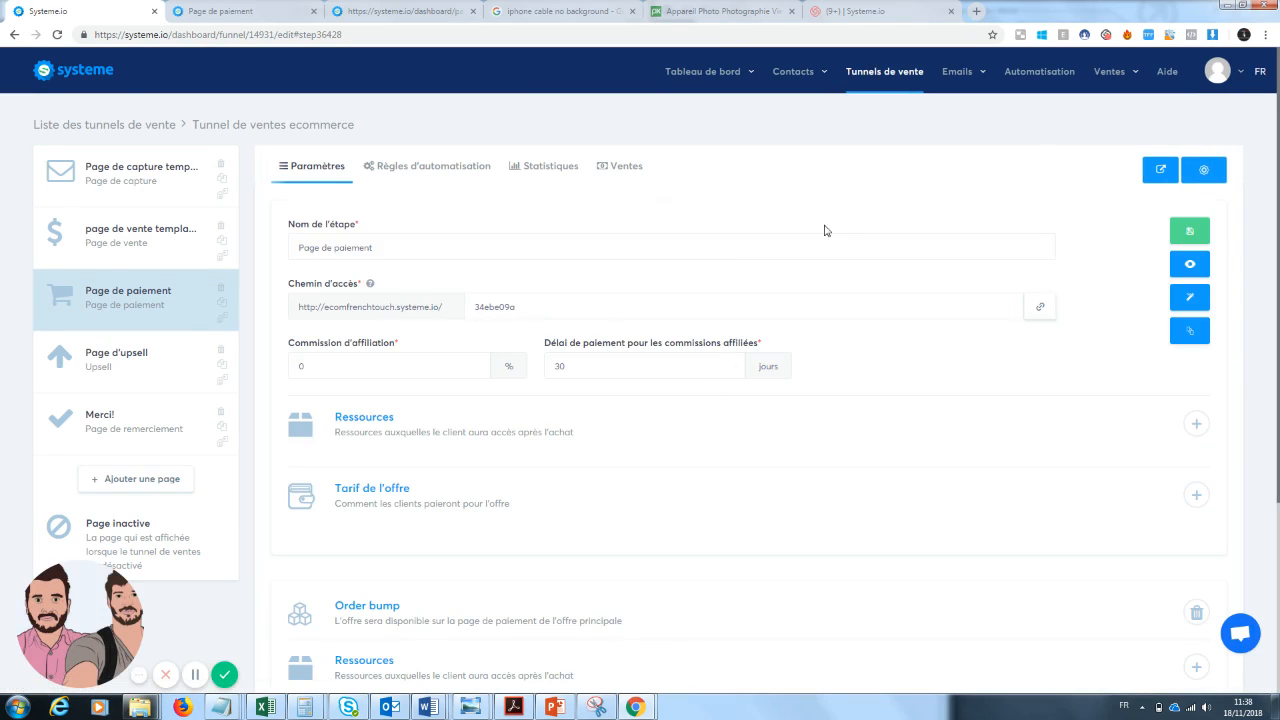
Open the published payment page and examine its product section and card payment fields.
left_click(1190, 264)
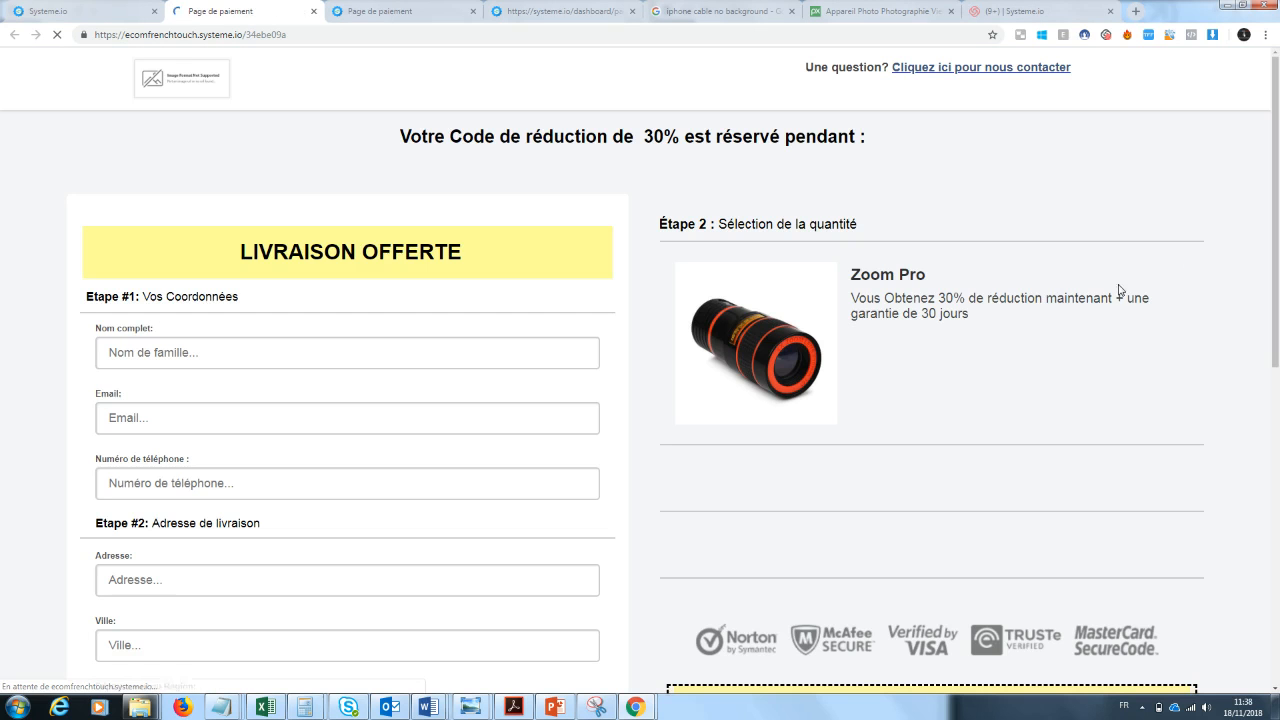
scroll(1277, 150, "down", 1)
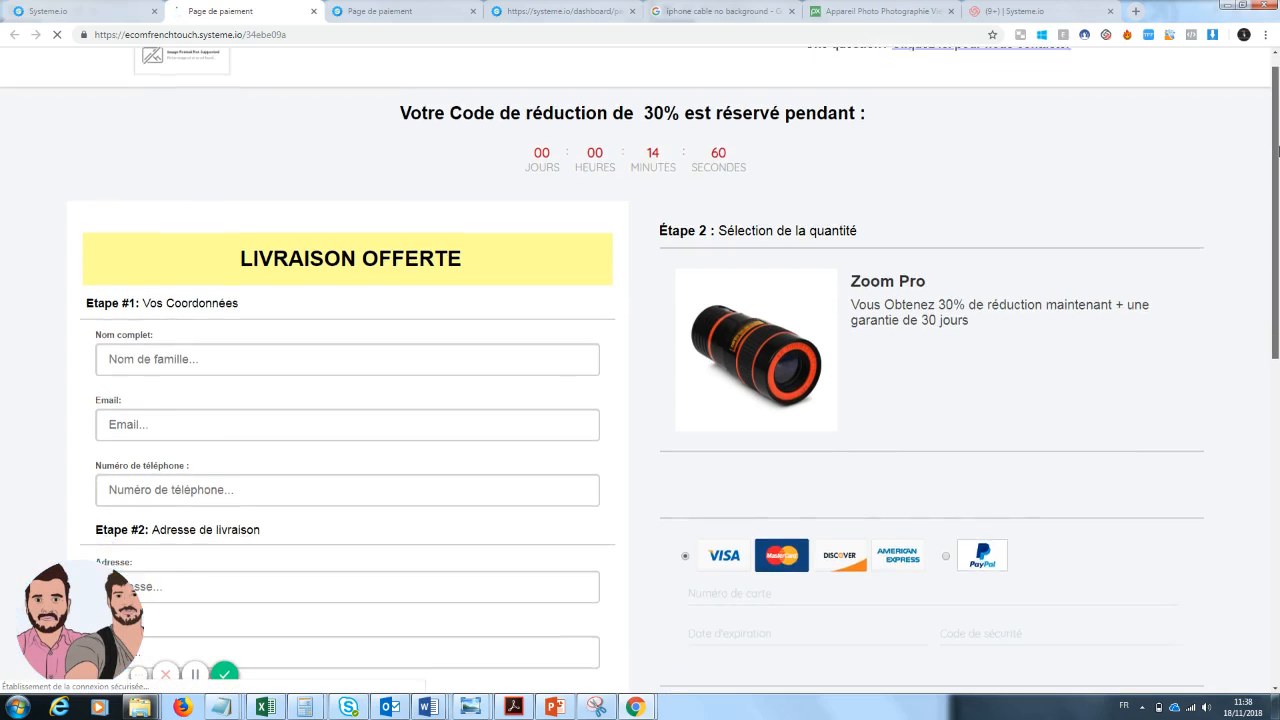
left_click_drag(1277, 150, 1277, 199)
left_click(880, 479)
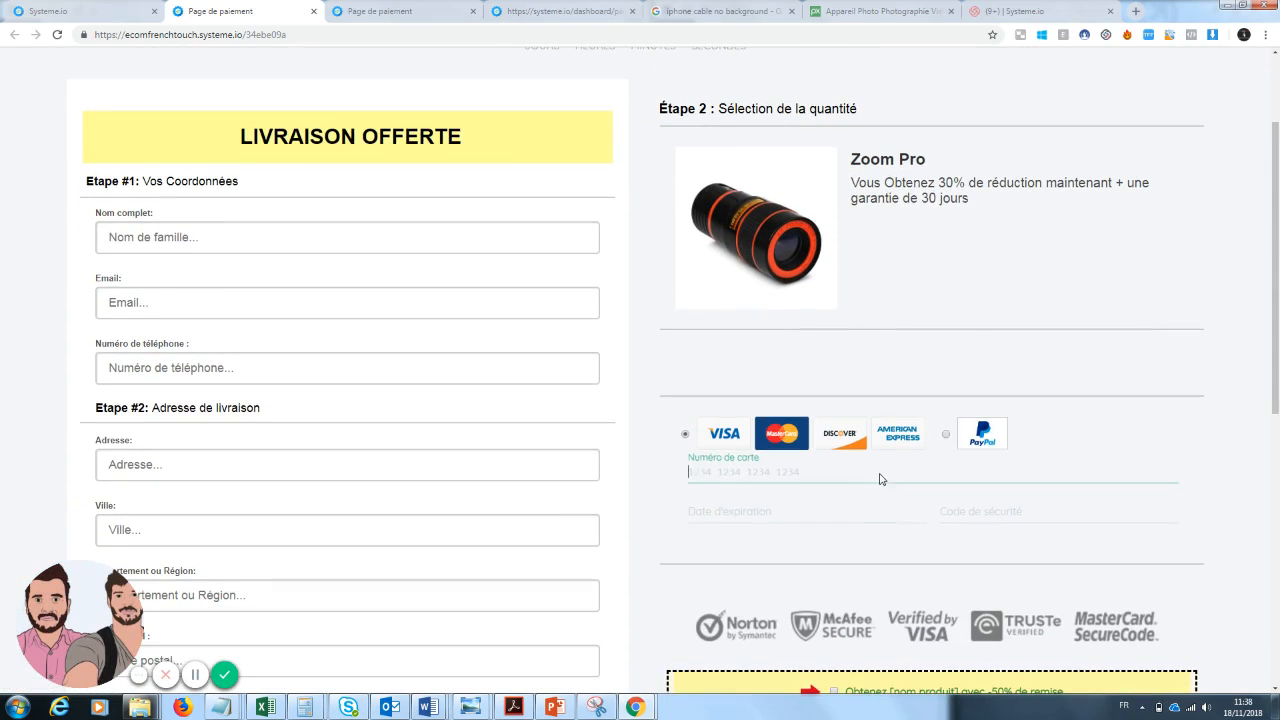
left_click(1023, 266)
left_click_drag(1277, 255, 1277, 194)
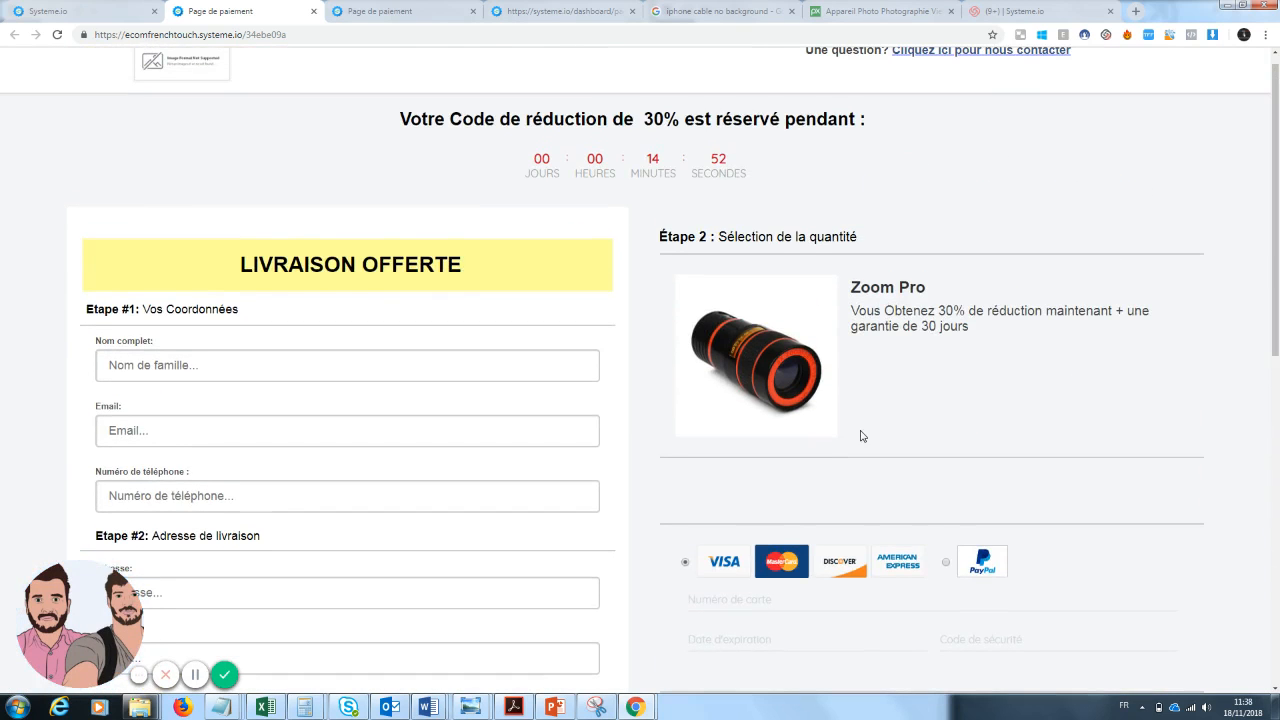
Compare the PayPal and card payment options, and review the rest of the published page.
left_click(945, 562)
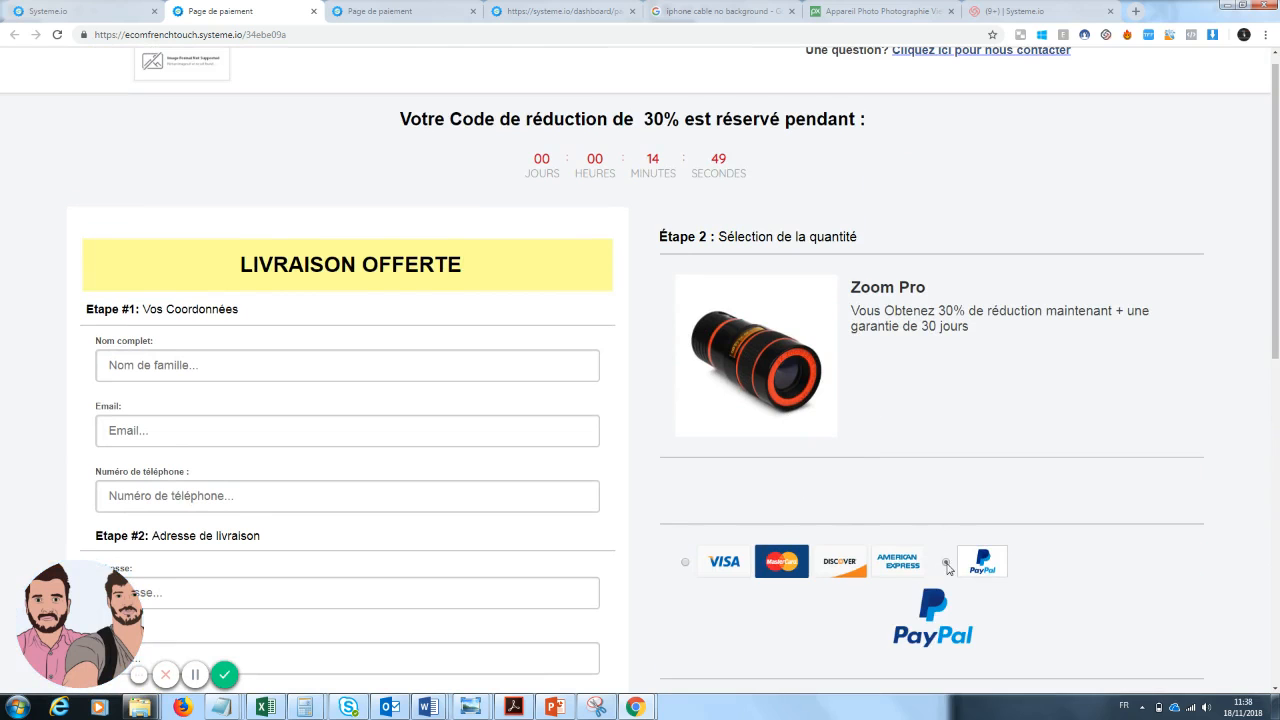
left_click(685, 564)
left_click_drag(1276, 240, 1276, 495)
left_click_drag(1277, 535, 1259, 129)
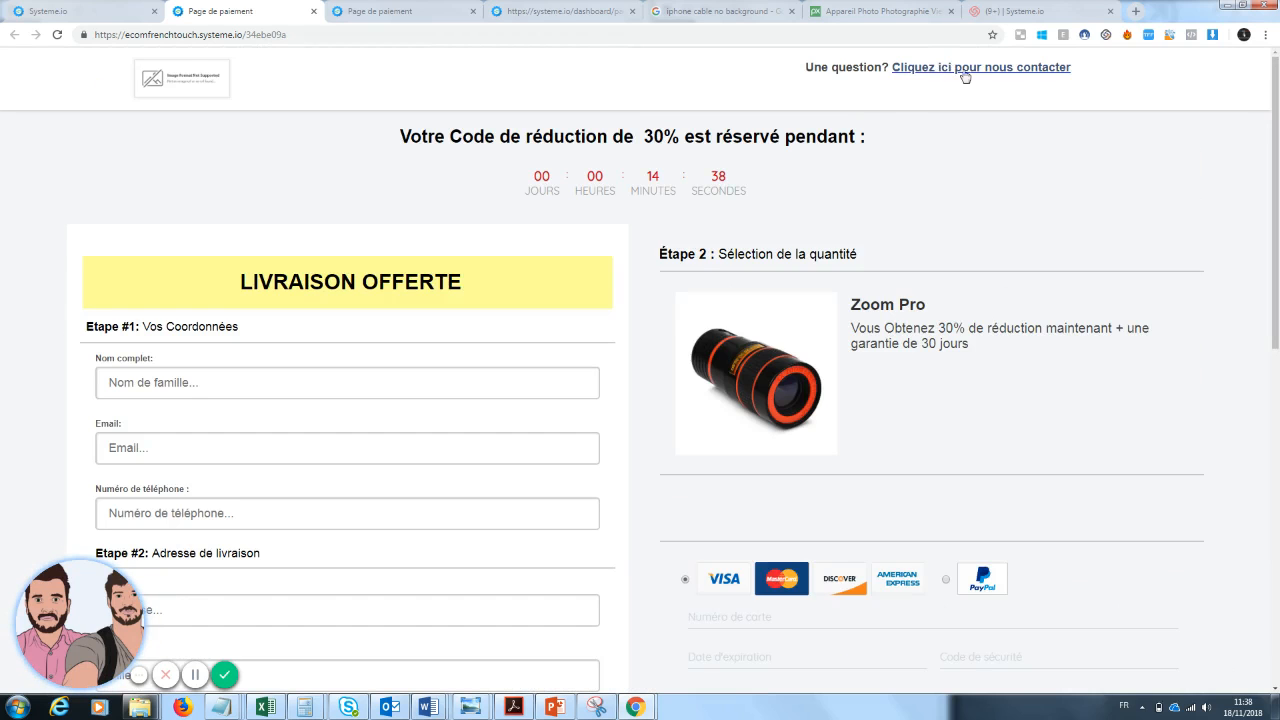
left_click_drag(1277, 183, 1277, 258)
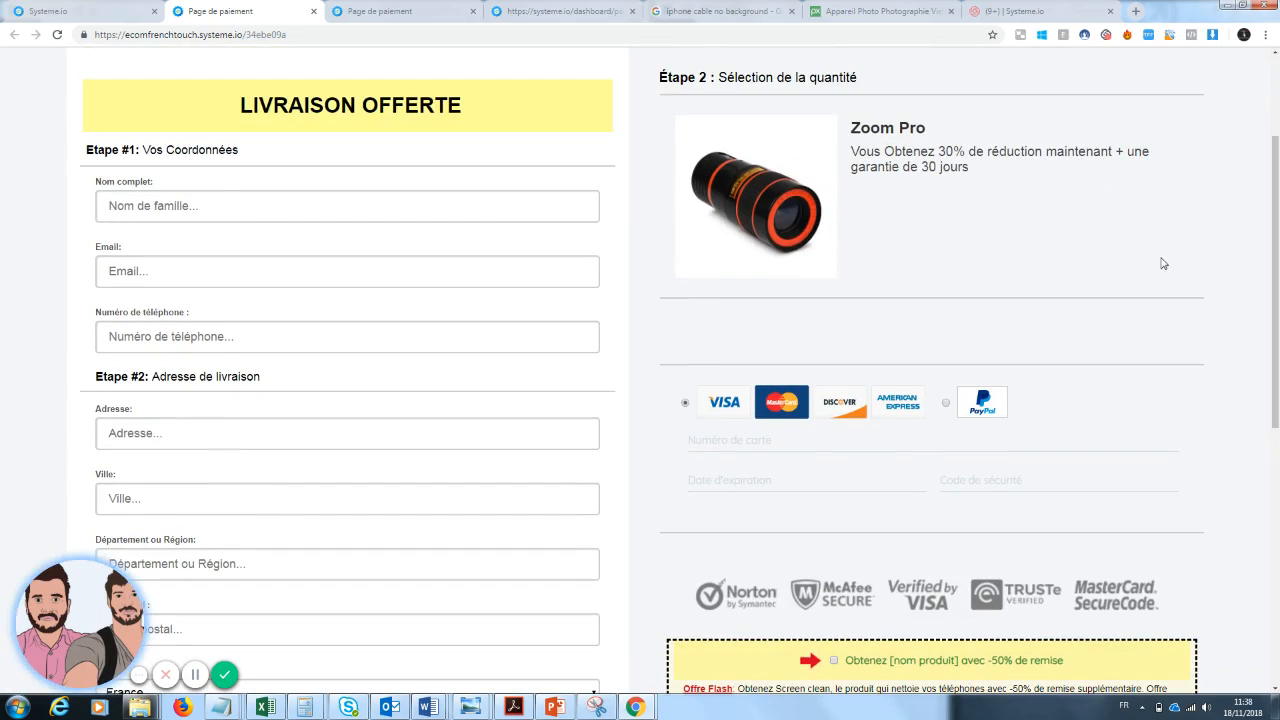
Examine the order bump, guarantee and footer of the published payment page, and close that page.
scroll(1163, 263, "down", 2)
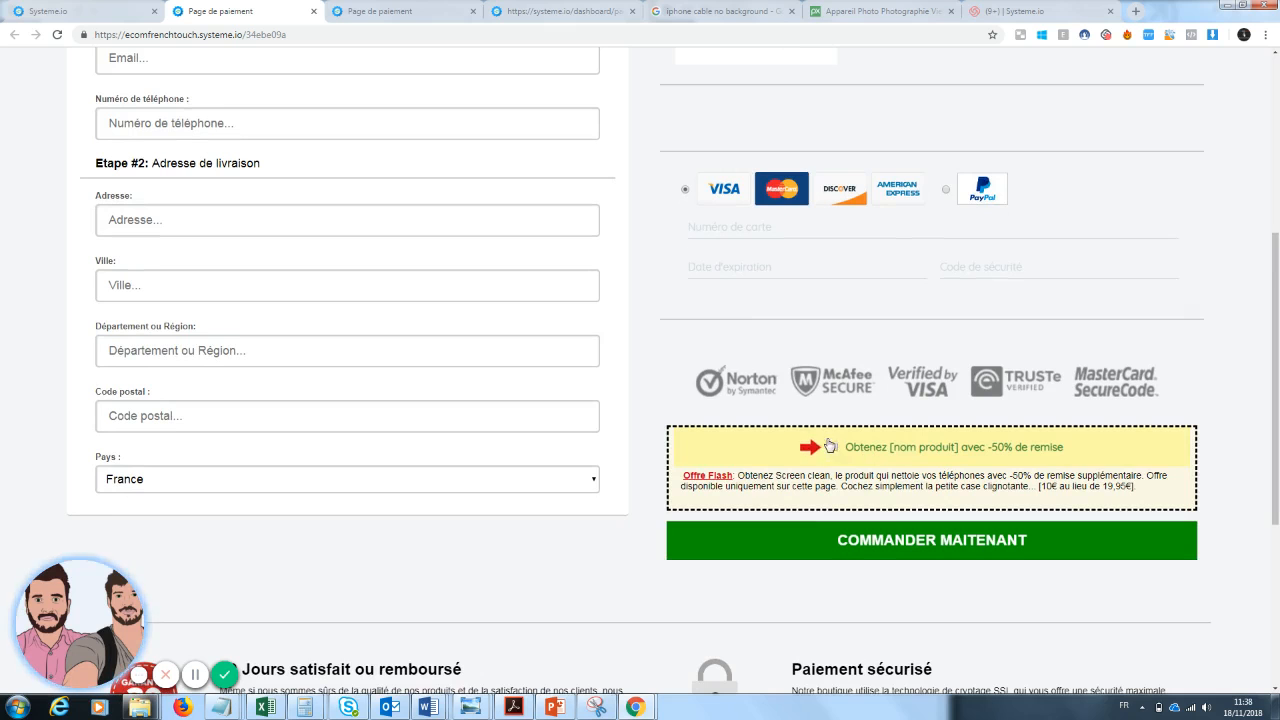
left_click(834, 448)
scroll(835, 453, "down", 3)
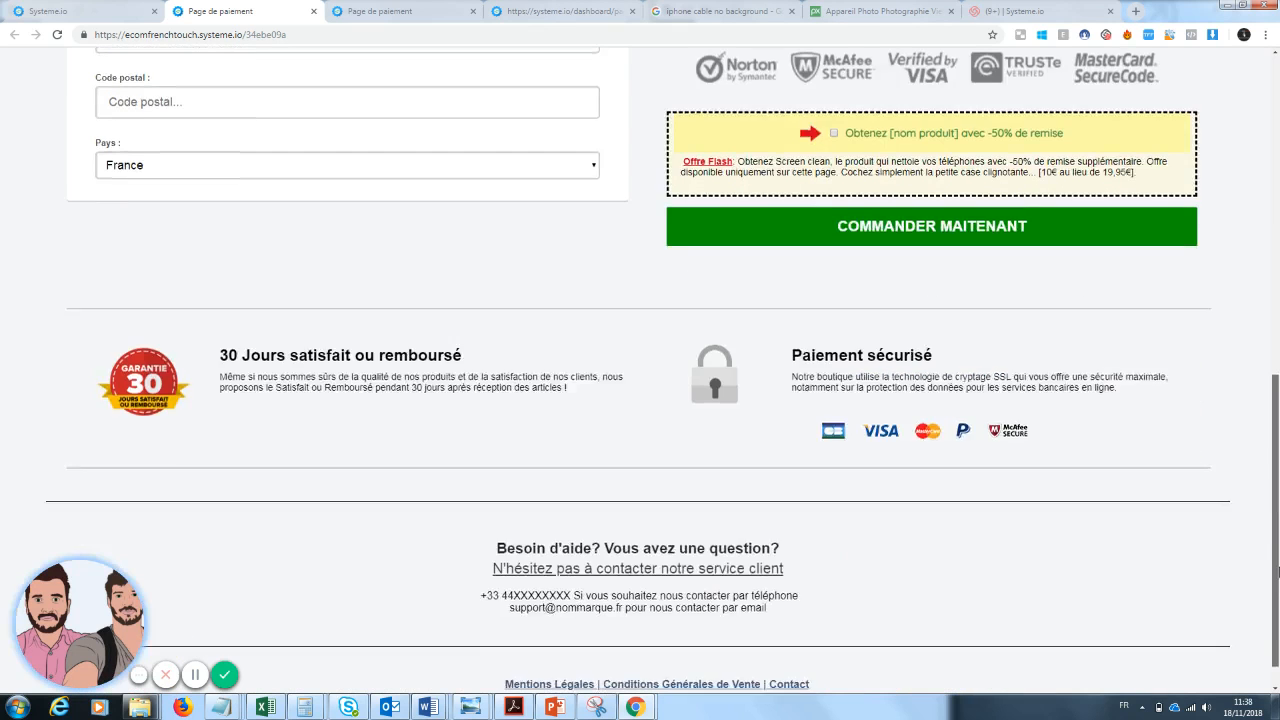
scroll(897, 320, "up", 7)
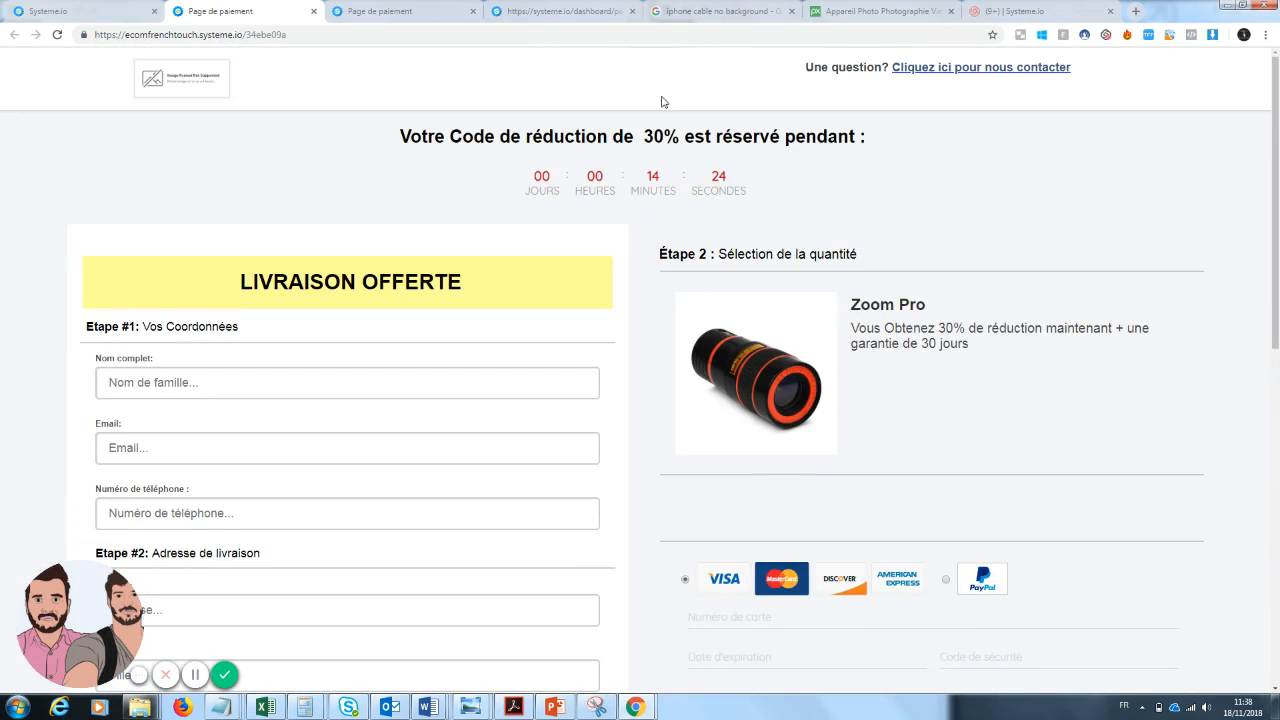
left_click(313, 11)
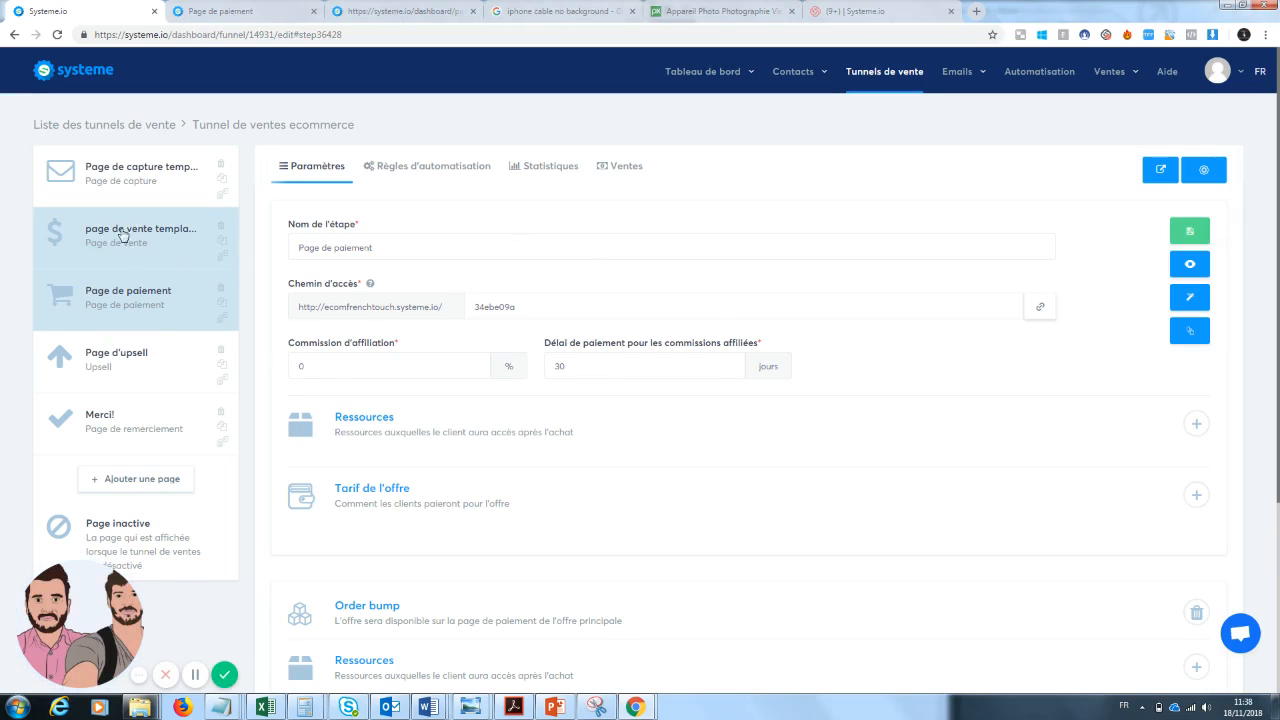
Copy the payment page's access link and save the funnel step.
left_click(1041, 308)
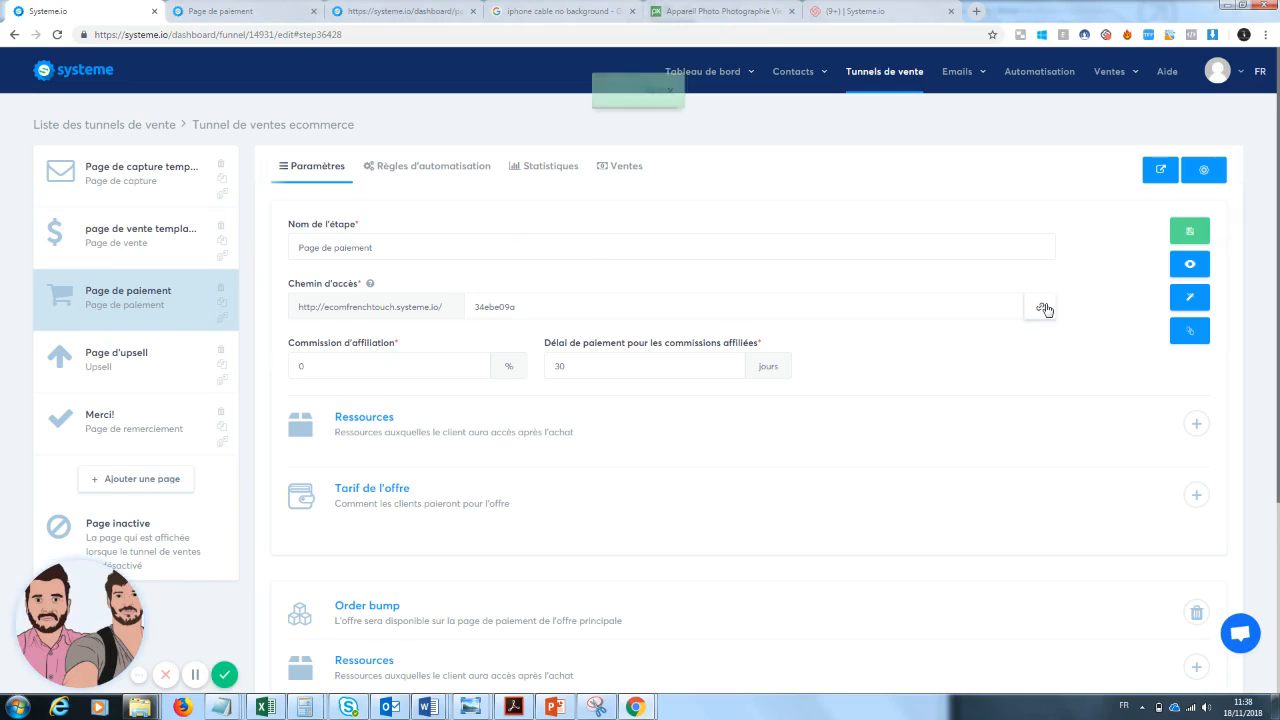
left_click(1190, 231)
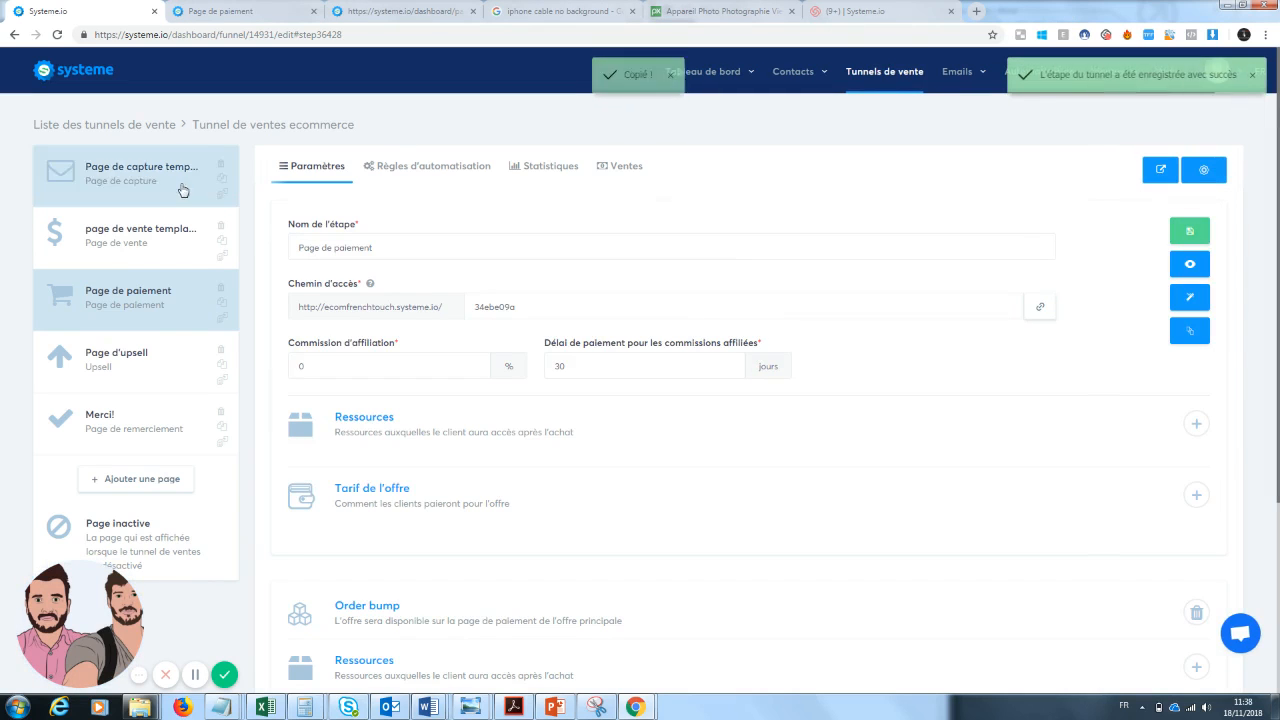
Open the sales page in the editor and link its "Vente privée : 30 % de remise" button to the copied payment page URL.
left_click(120, 242)
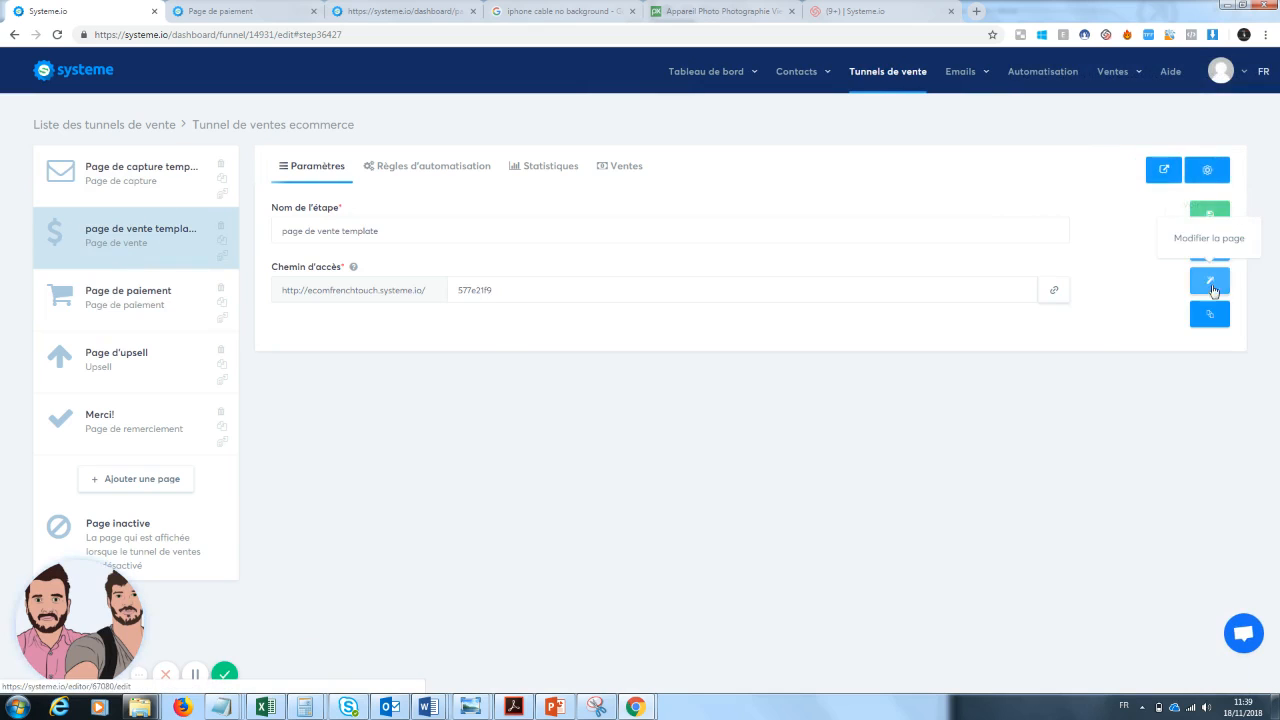
left_click(1210, 284)
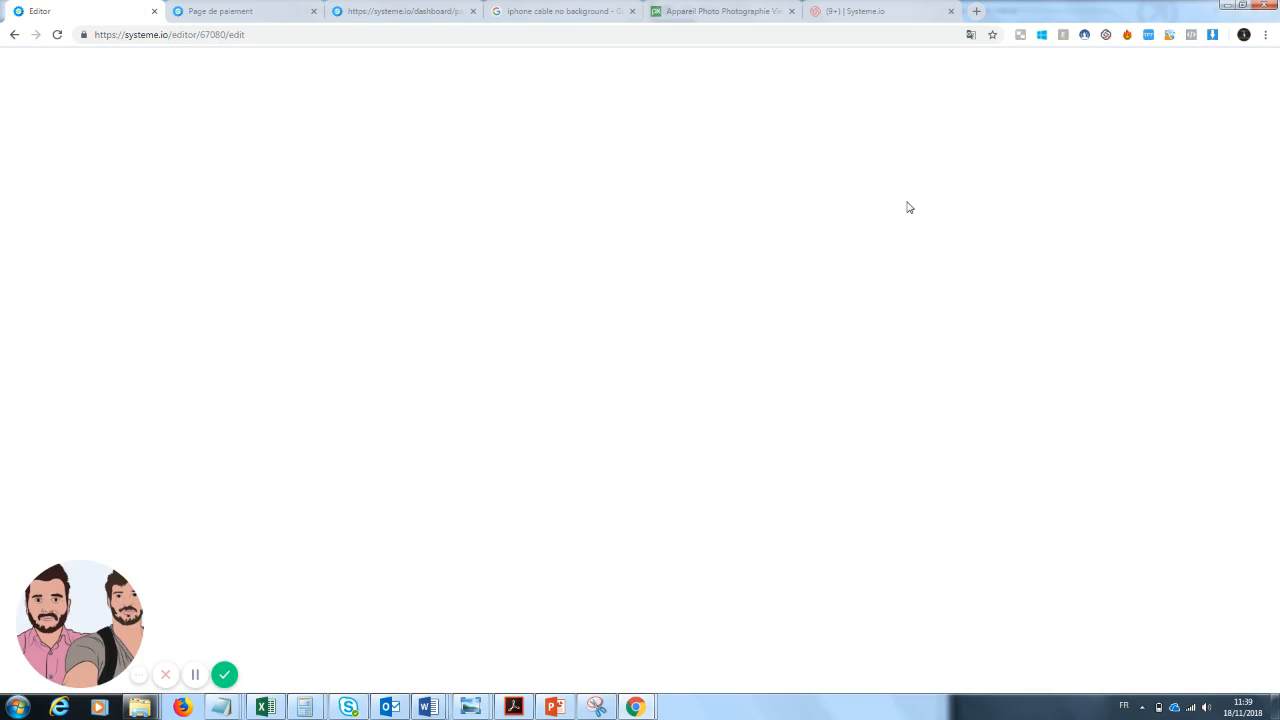
scroll(963, 363, "down", 2)
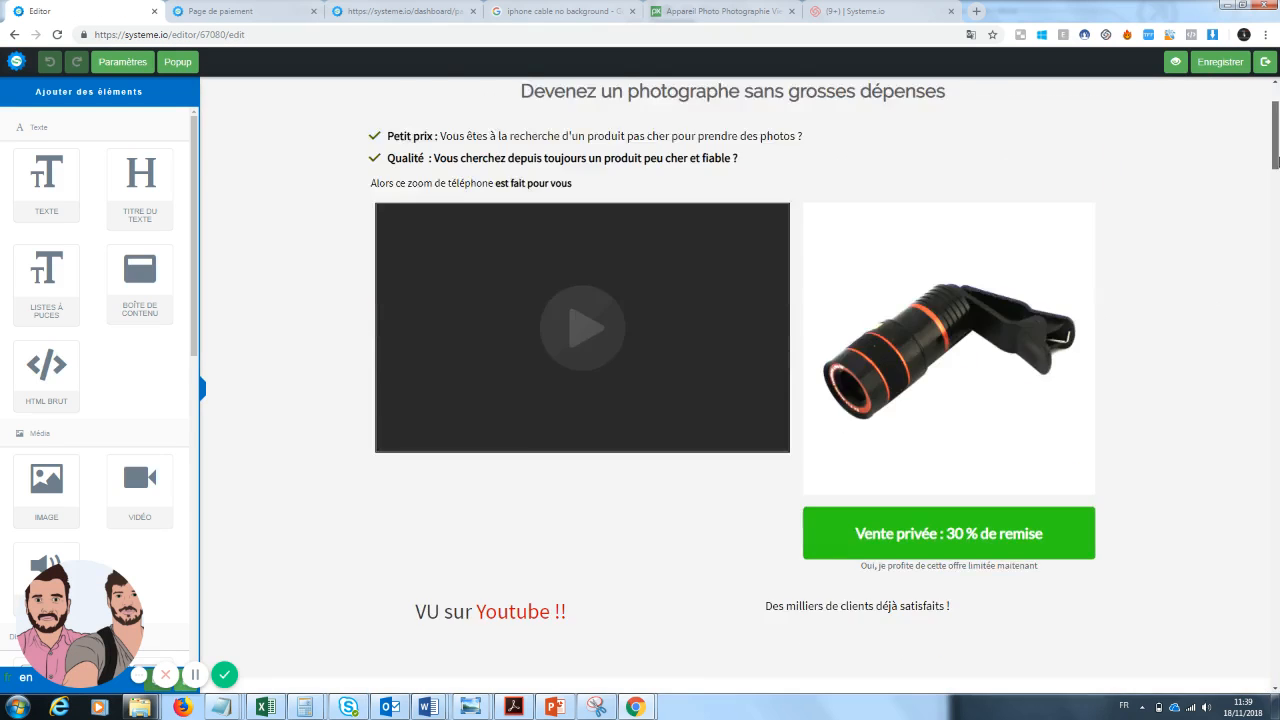
scroll(963, 363, "down", 2)
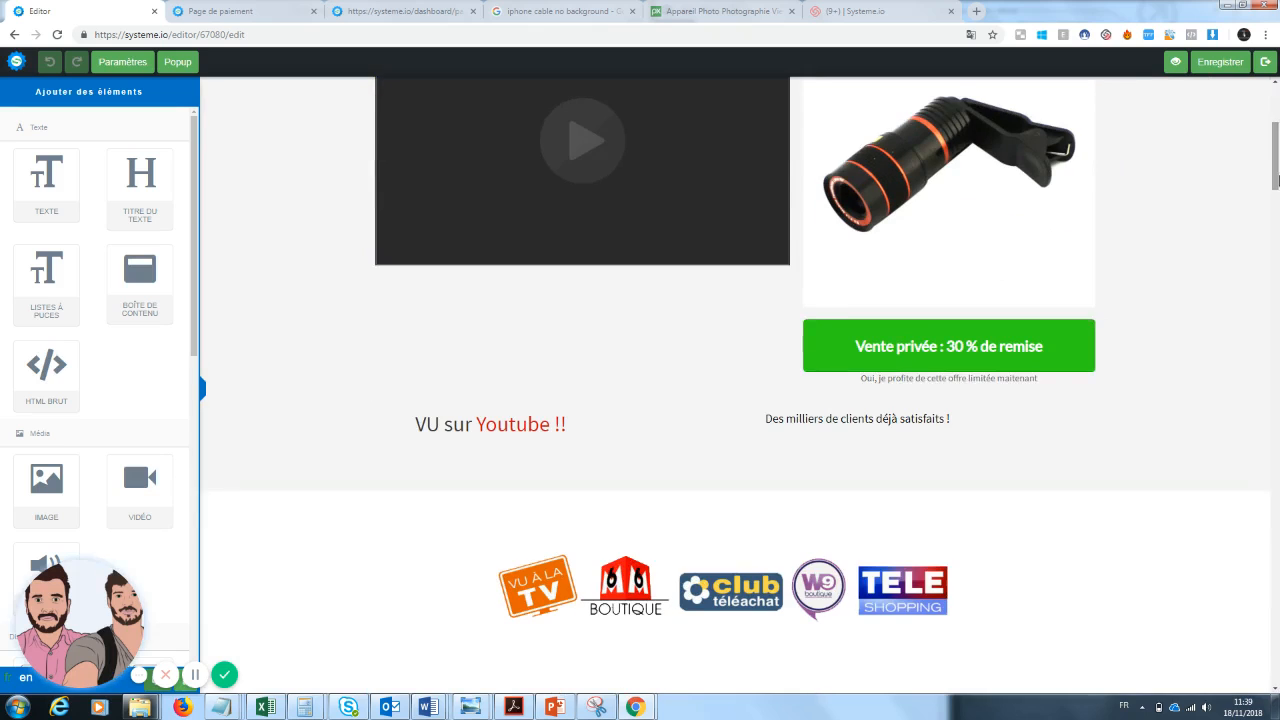
left_click(940, 350)
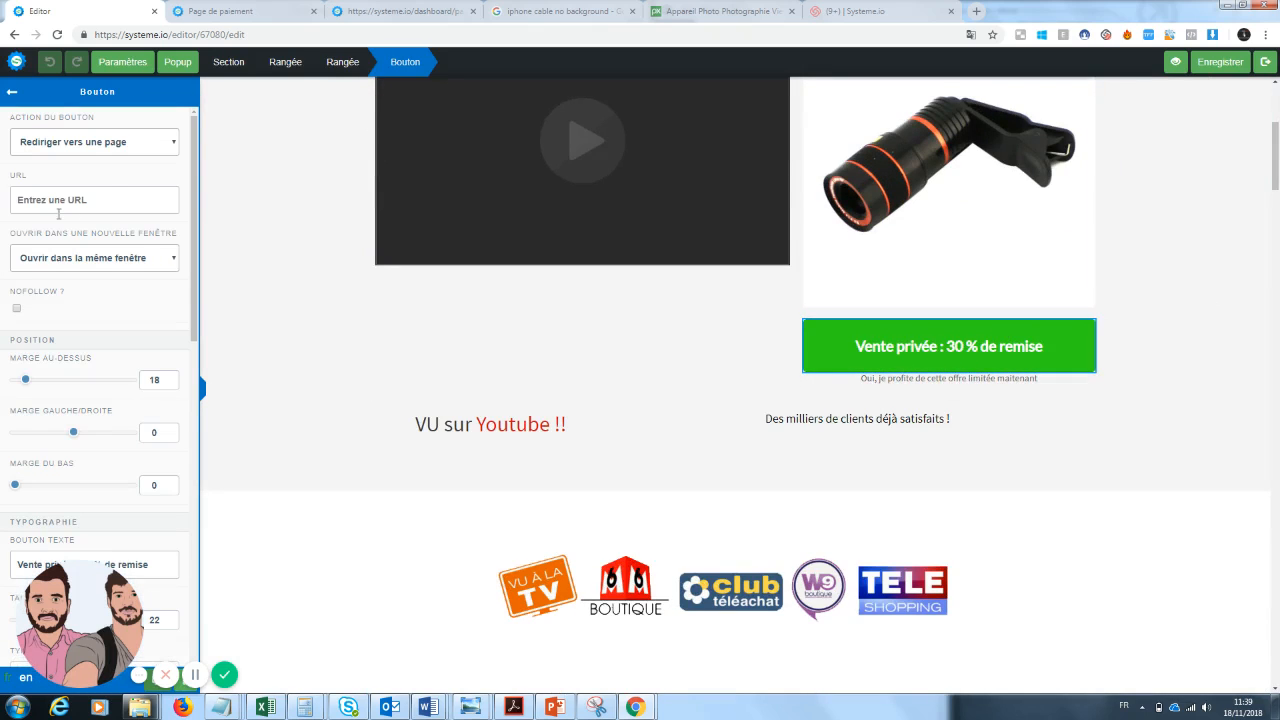
key("ctrl+v")
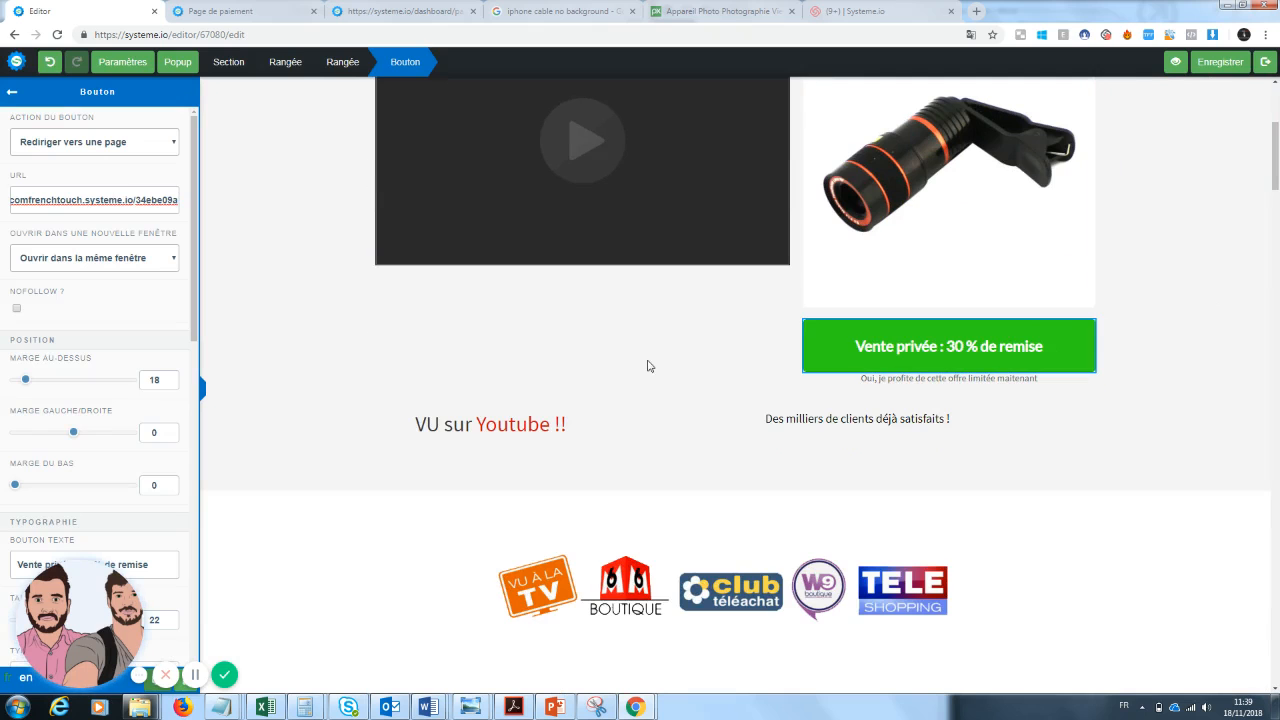
left_click(1266, 380)
Link the "Je demande ma remise de 30% maitenant" button to the copied payment page URL.
left_click_drag(1276, 183, 1276, 438)
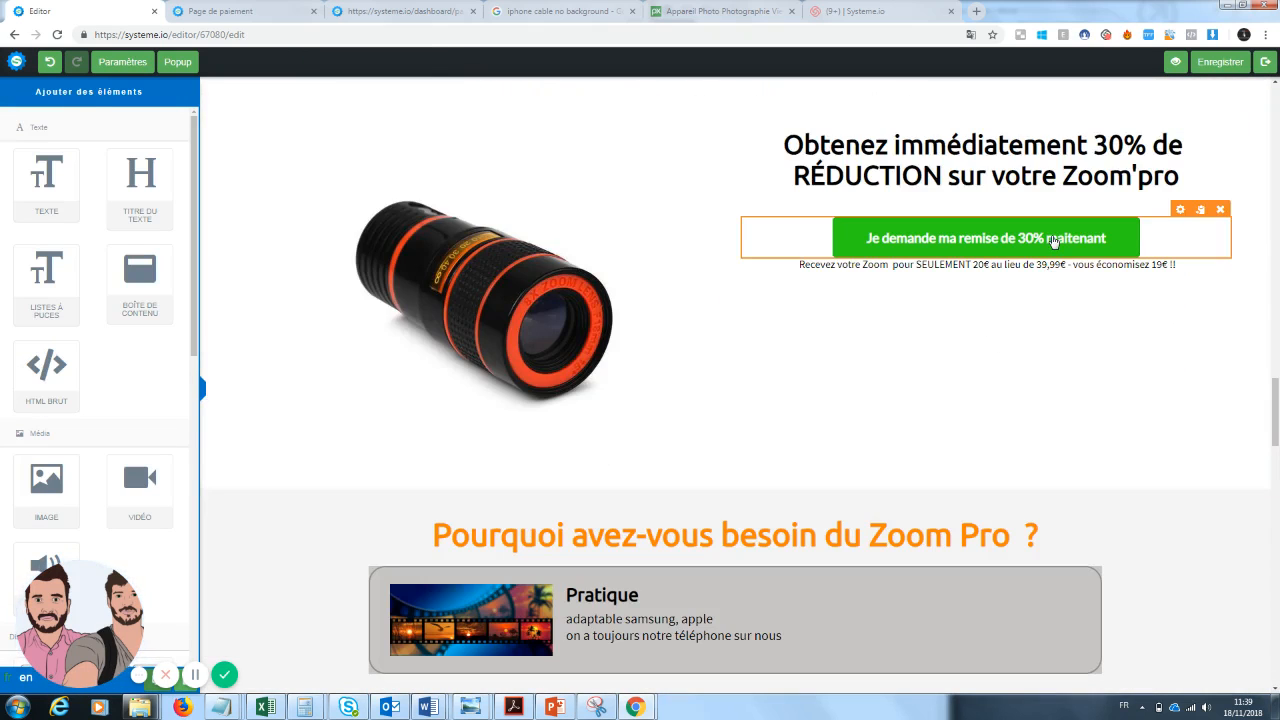
left_click(1052, 242)
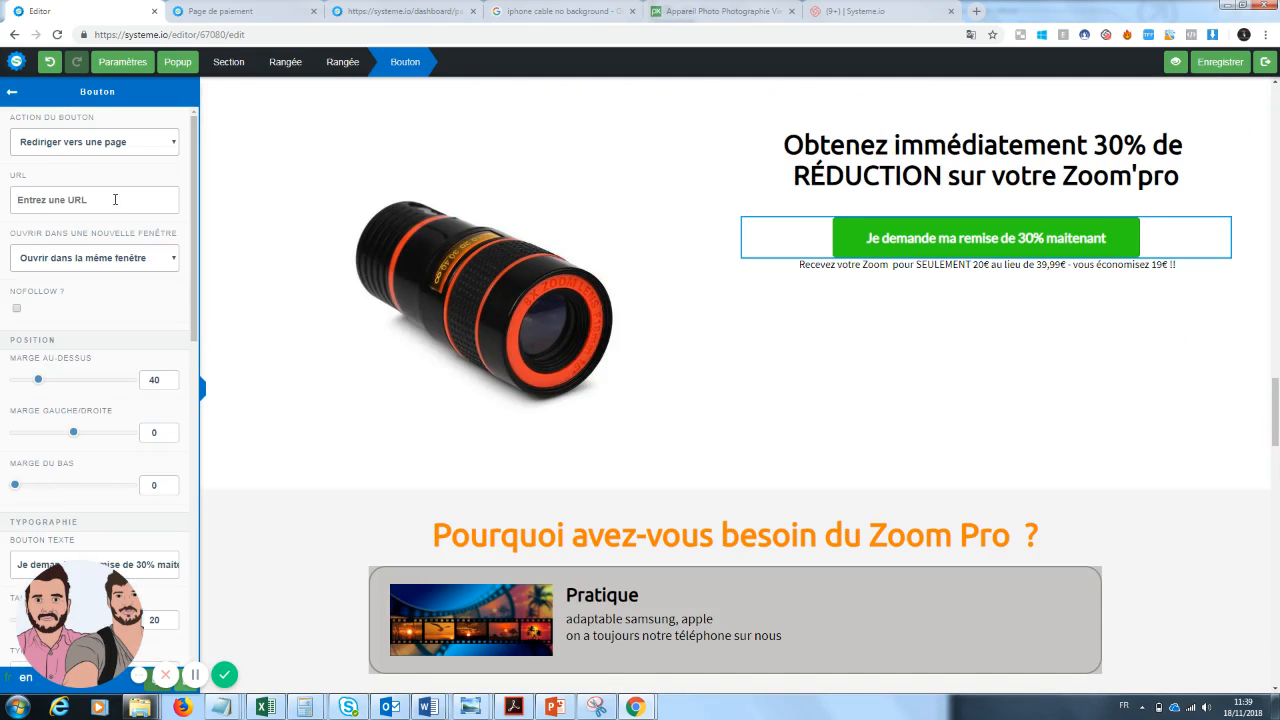
left_click(115, 199)
key("ctrl+v")
left_click(1210, 445)
left_click_drag(1276, 413, 1276, 494)
left_click(772, 326)
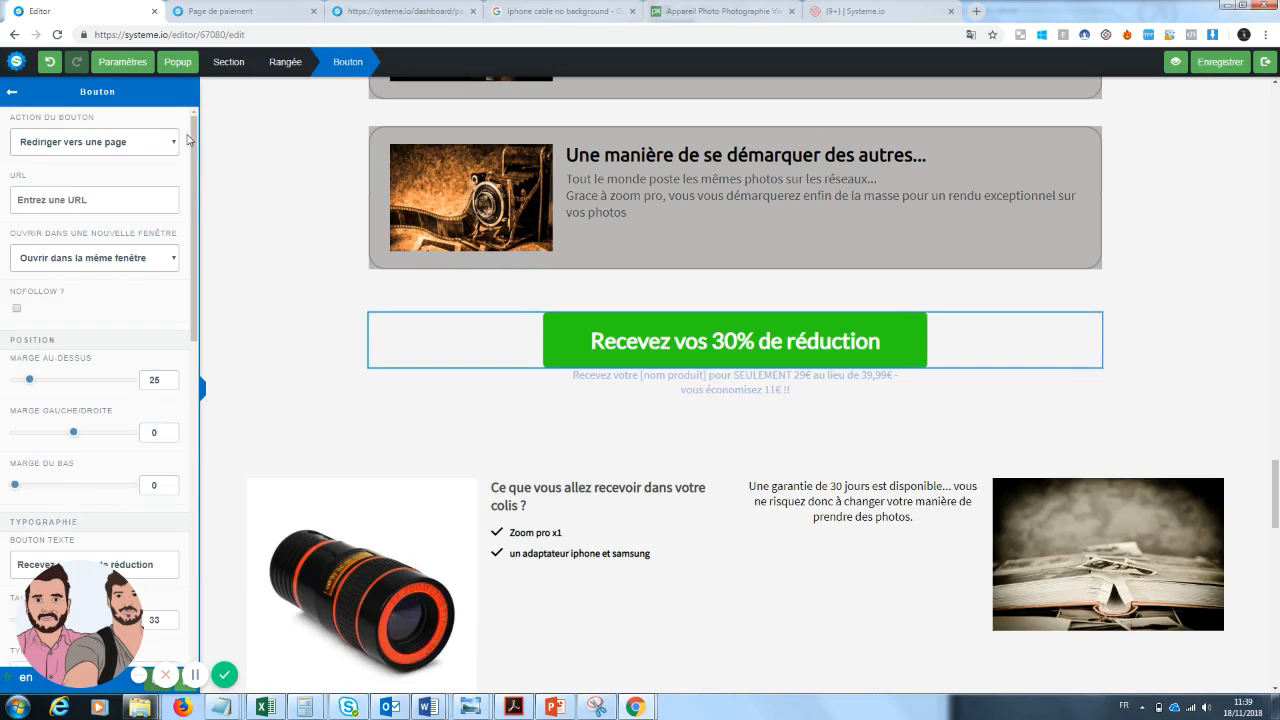
type("http://frenchtouch.systeme.io/34ebe09a")
left_click(1075, 399)
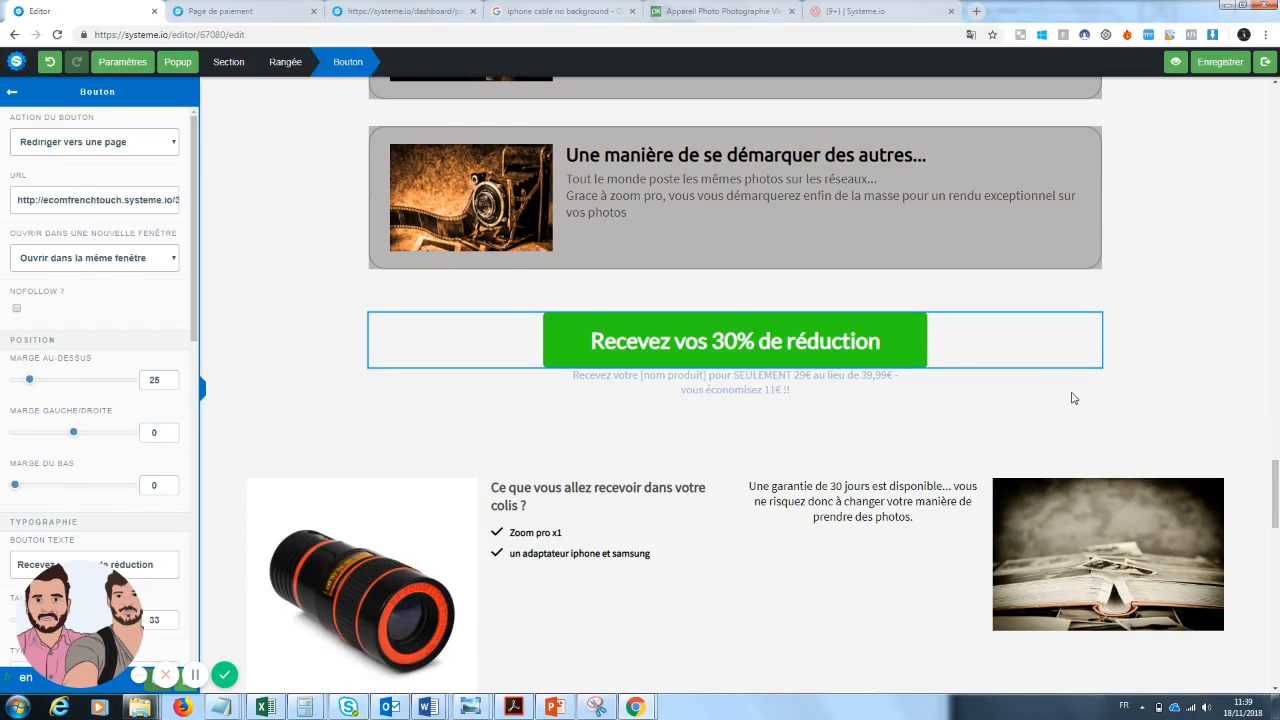
Link the "Obtenez votre remise de 30% de réduction" button to the payment page URL and save the sales page.
left_click_drag(1276, 494, 1276, 641)
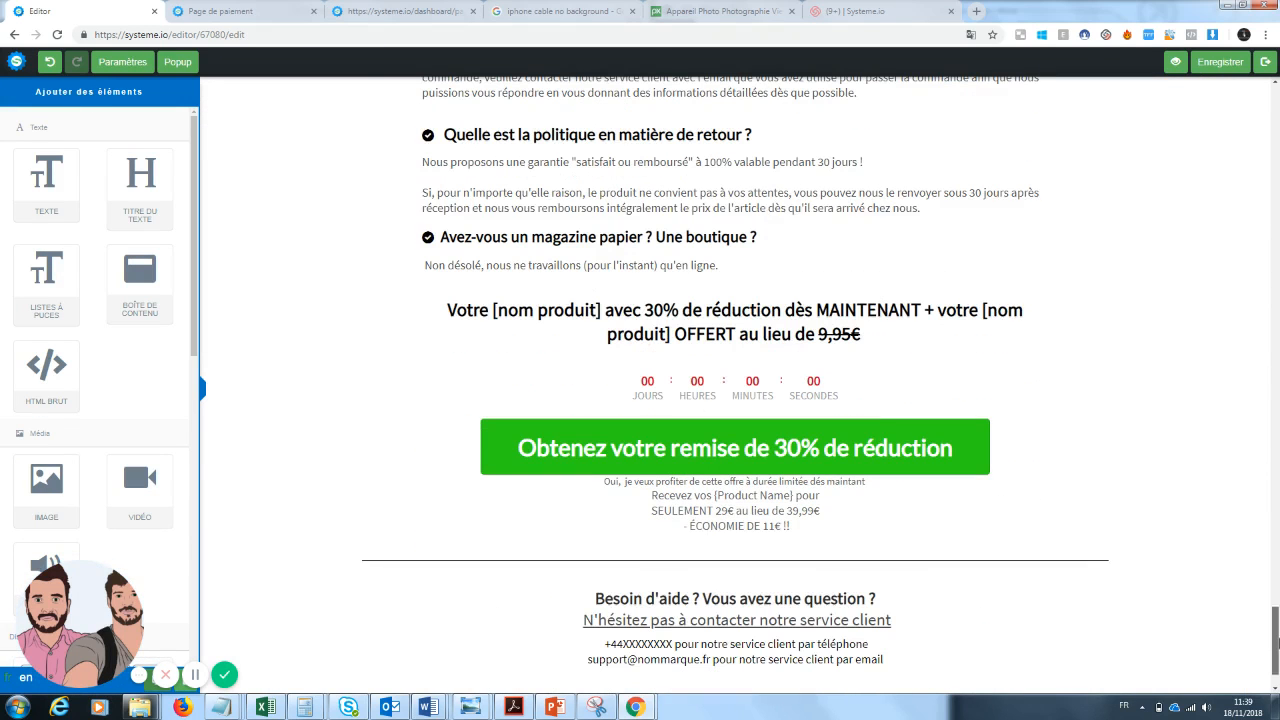
left_click(735, 447)
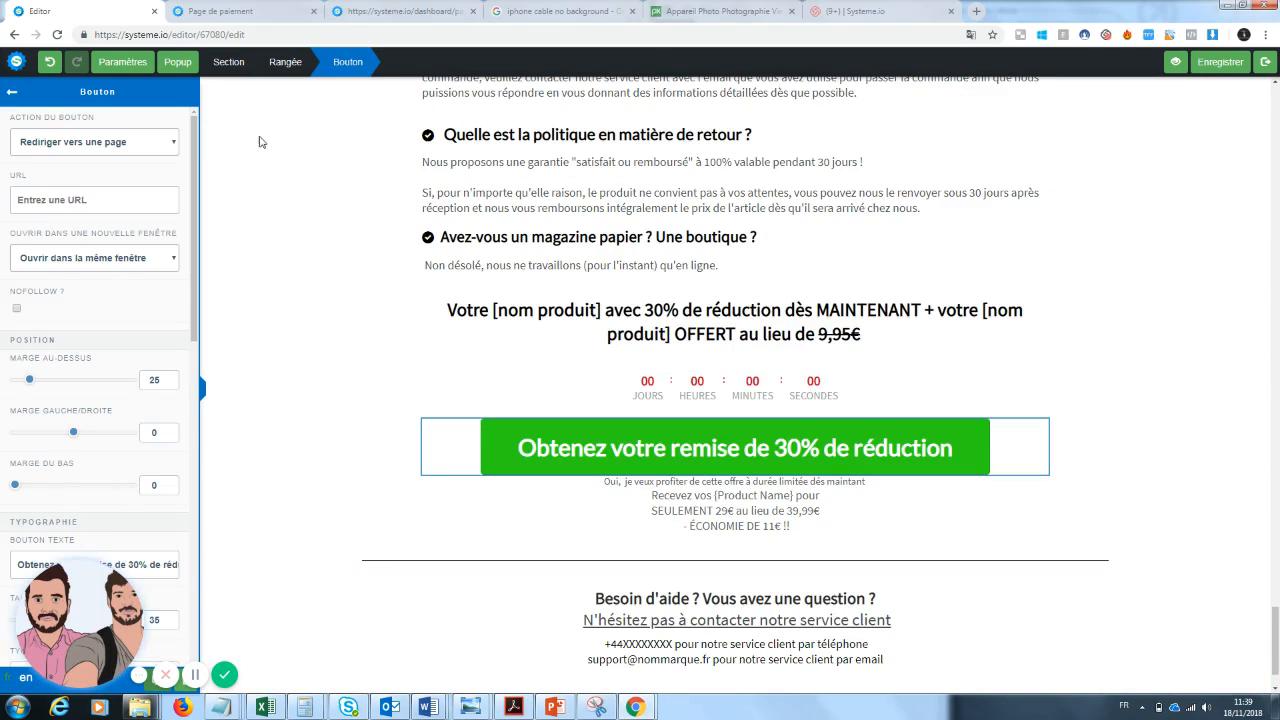
left_click(73, 199)
key("ctrl+v")
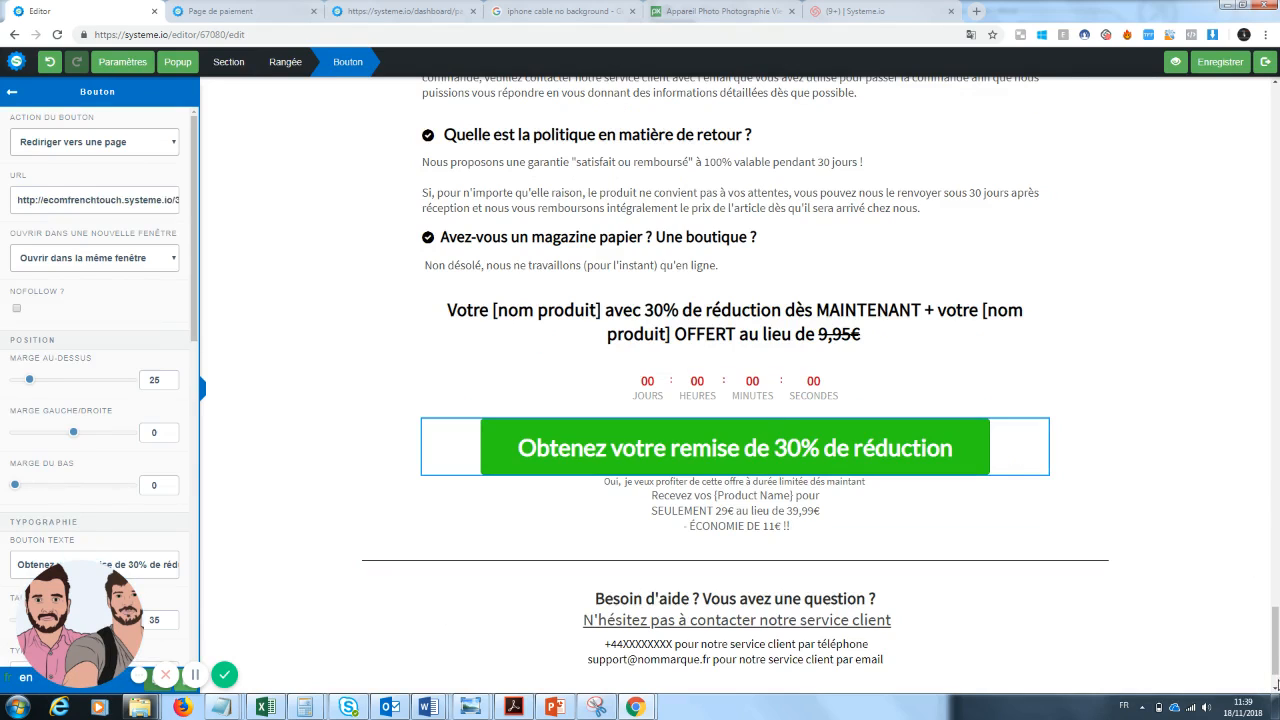
left_click(1257, 434)
left_click(1233, 62)
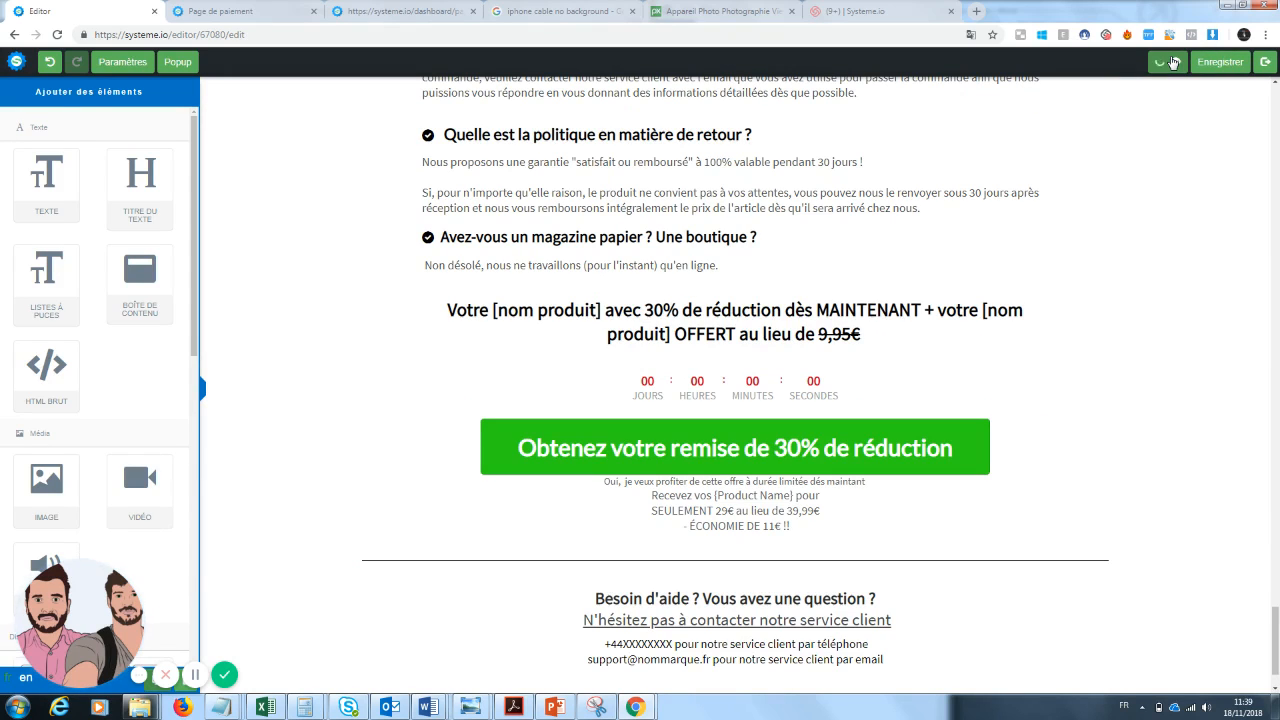
Preview the sales page and follow its final discount button to test the link to the payment page.
left_click(1173, 62)
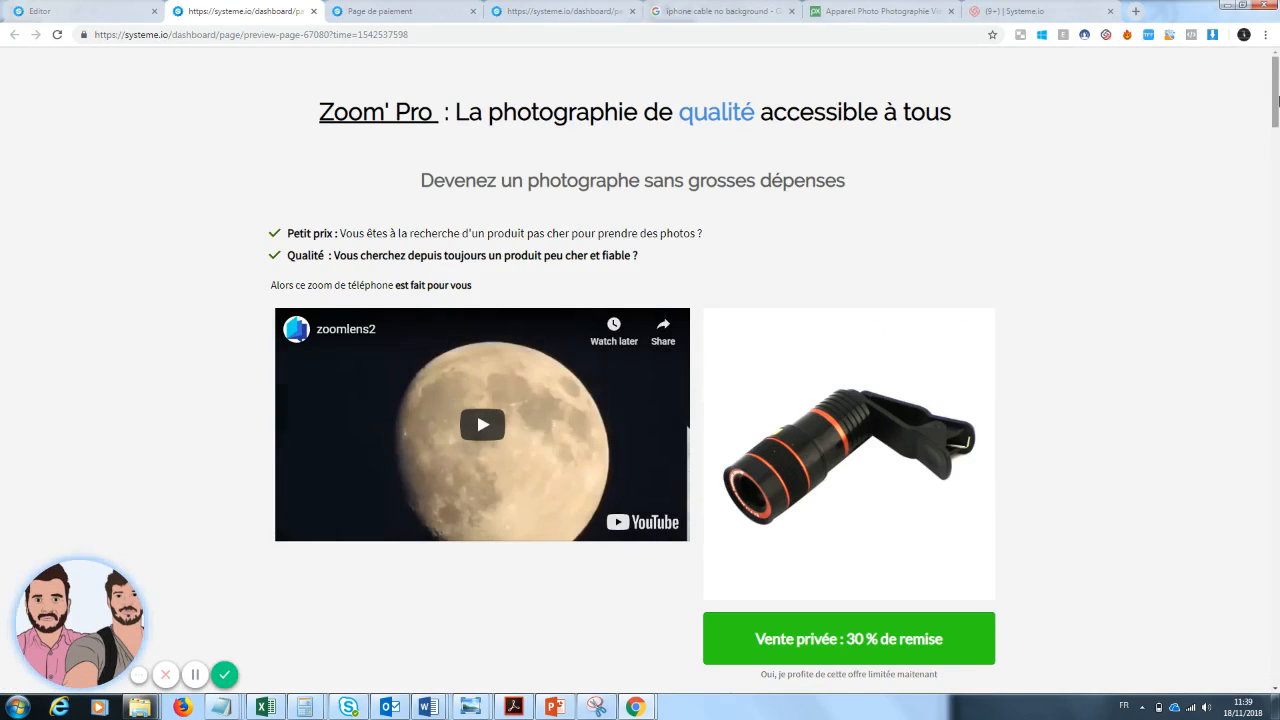
left_click_drag(1277, 100, 1271, 667)
left_click(820, 442)
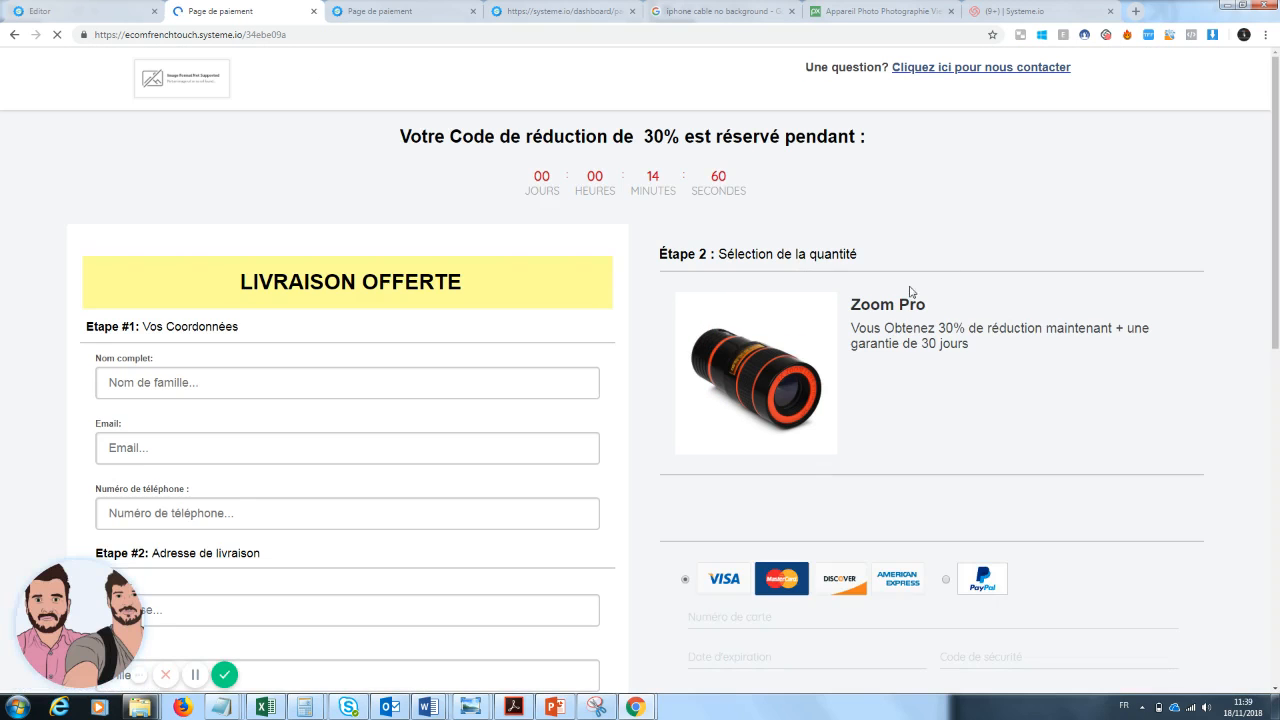
Review the linked payment page's countdown, customer form, product section, payment options and order bump.
left_click_drag(1277, 202, 1276, 150)
scroll(836, 284, "down", 2)
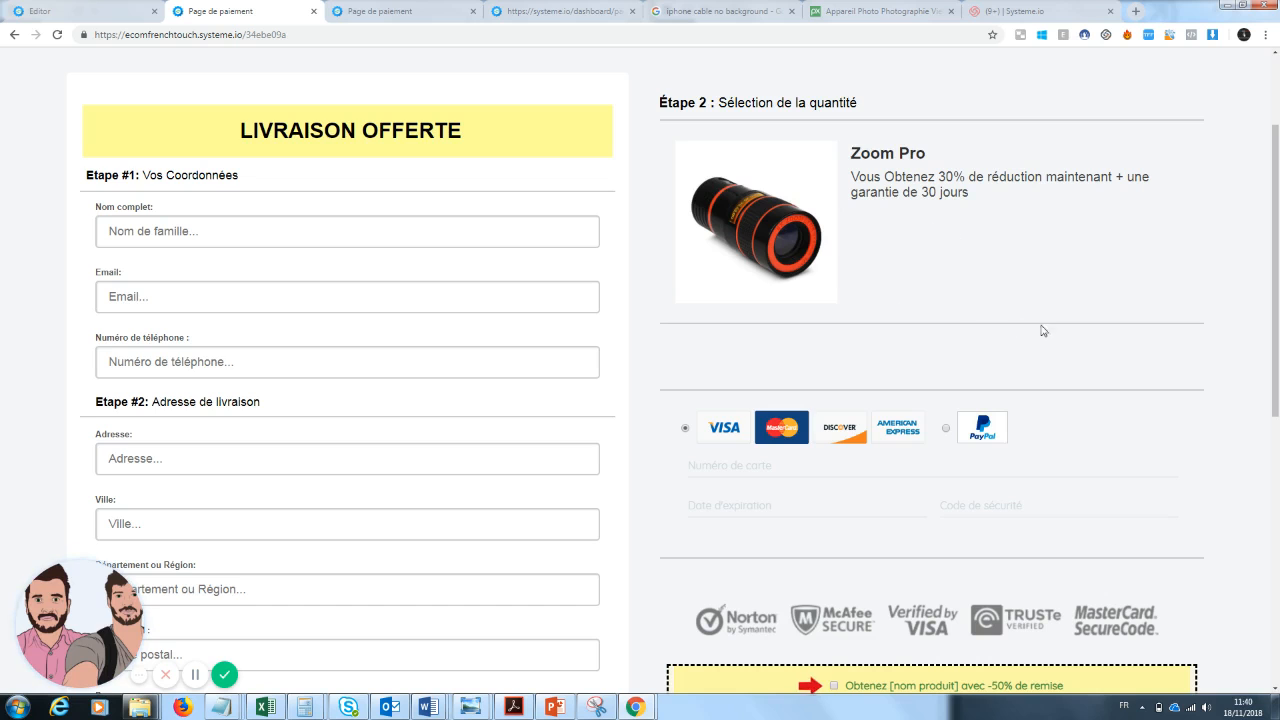
scroll(1144, 292, "down", 1)
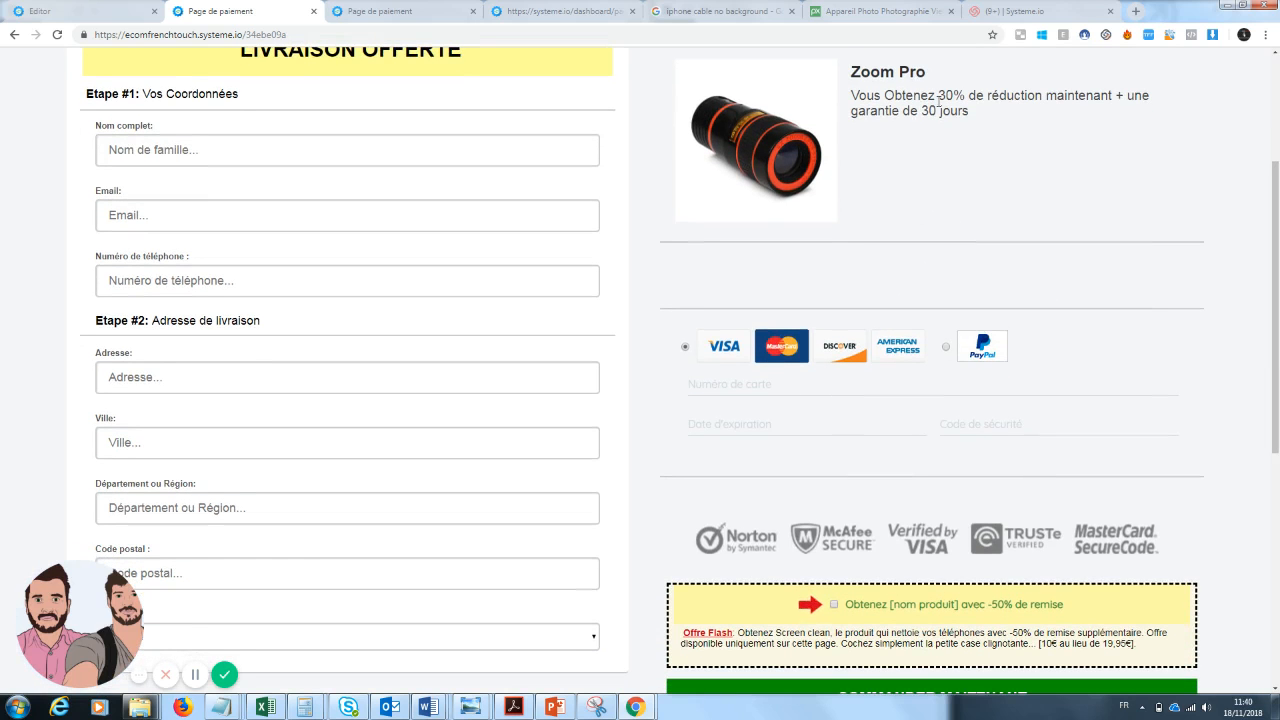
scroll(1052, 190, "down", 3)
scroll(969, 545, "up", 4)
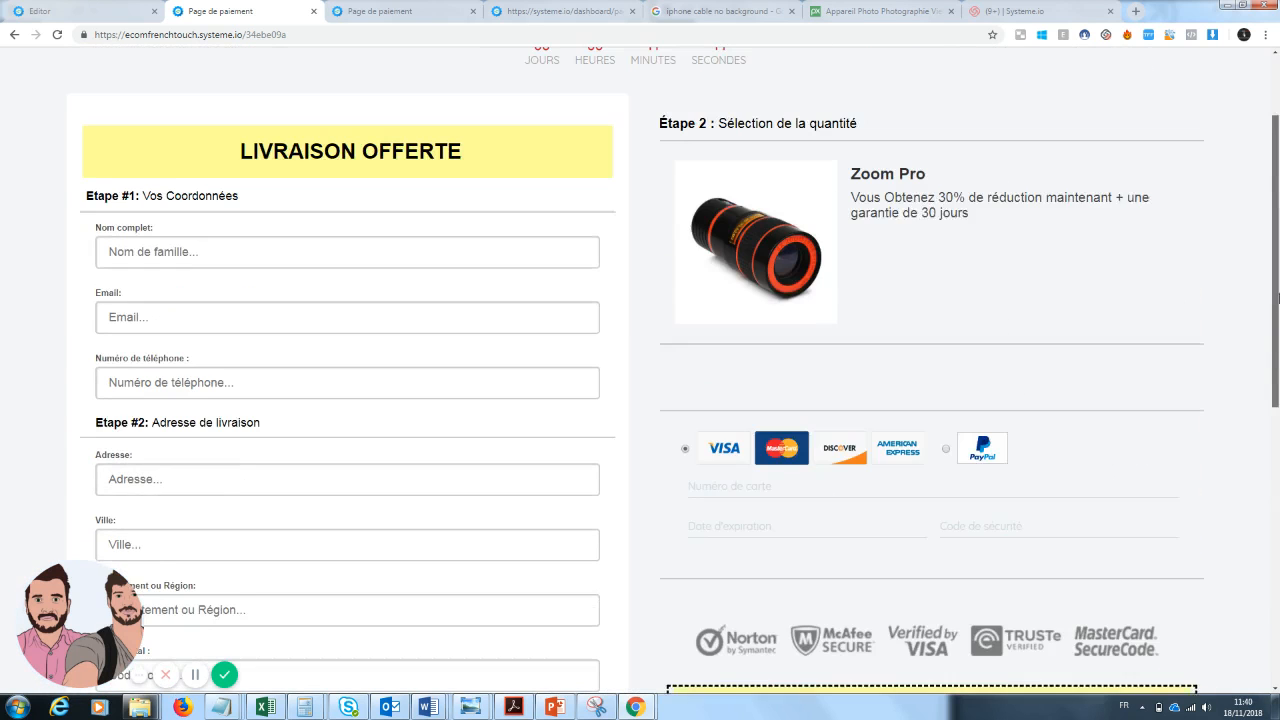
scroll(969, 545, "down", 2)
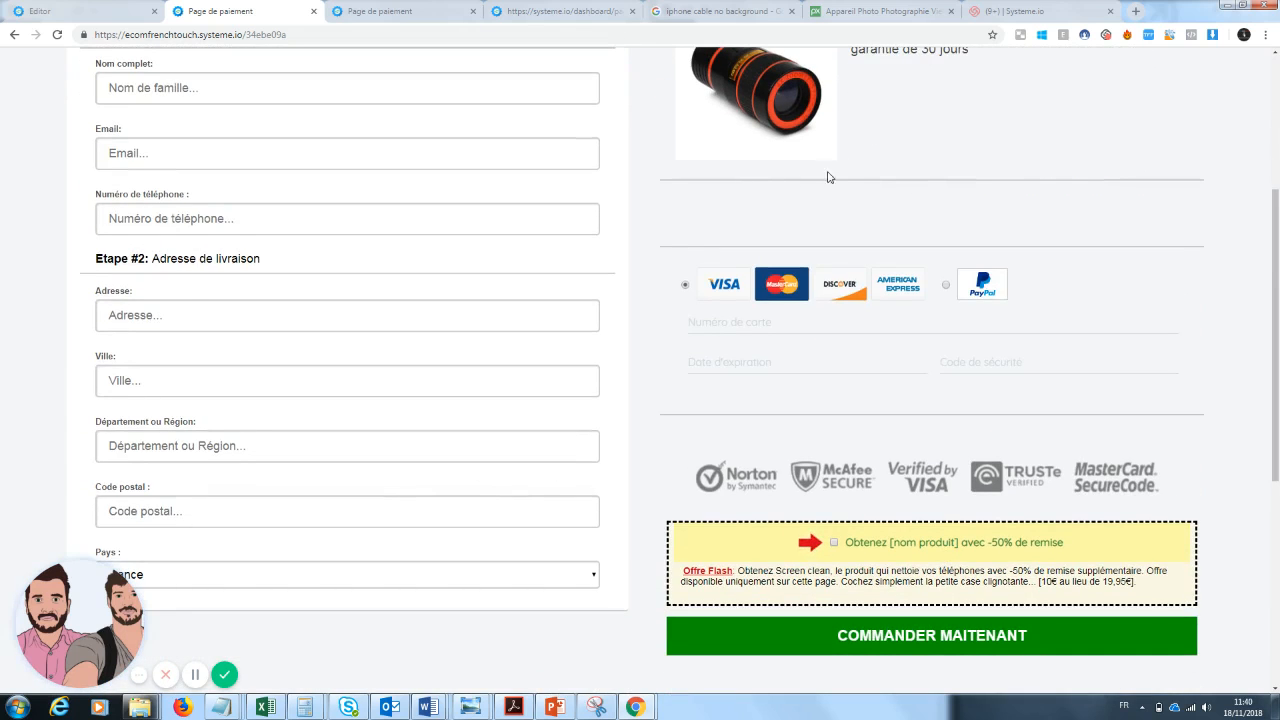
scroll(1277, 387, "down", 2)
left_click_drag(1277, 387, 1277, 152)
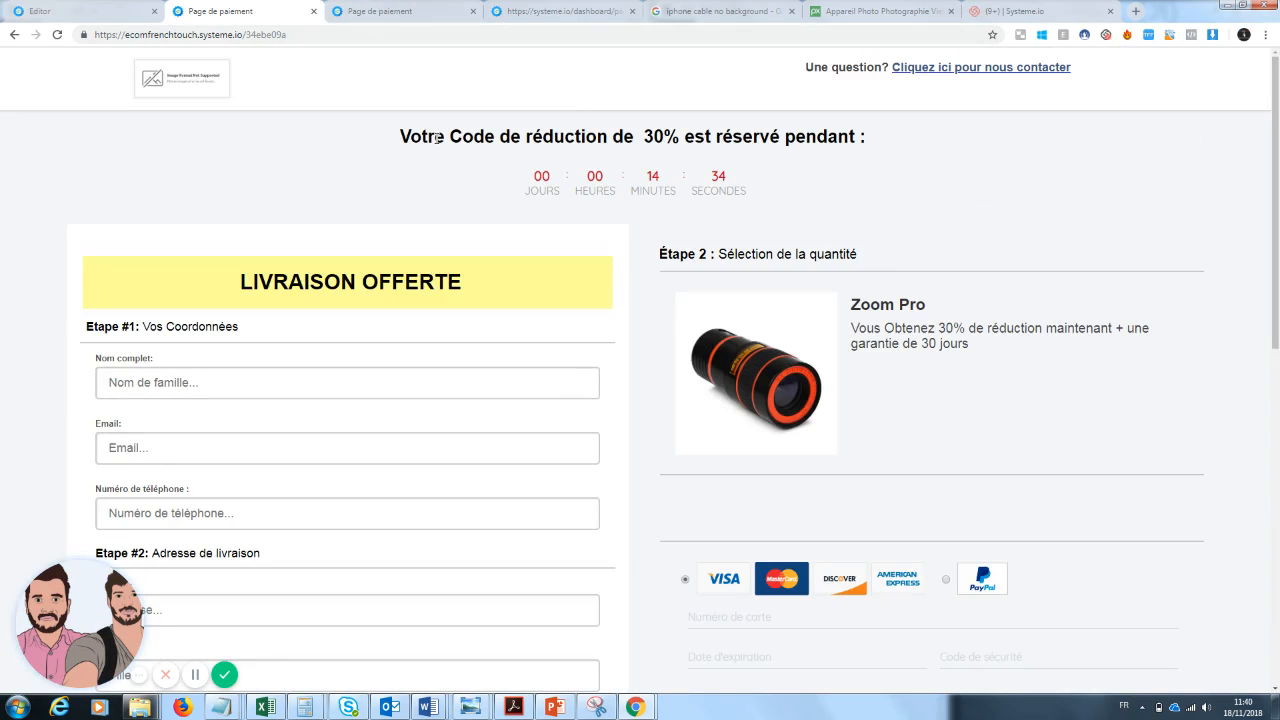